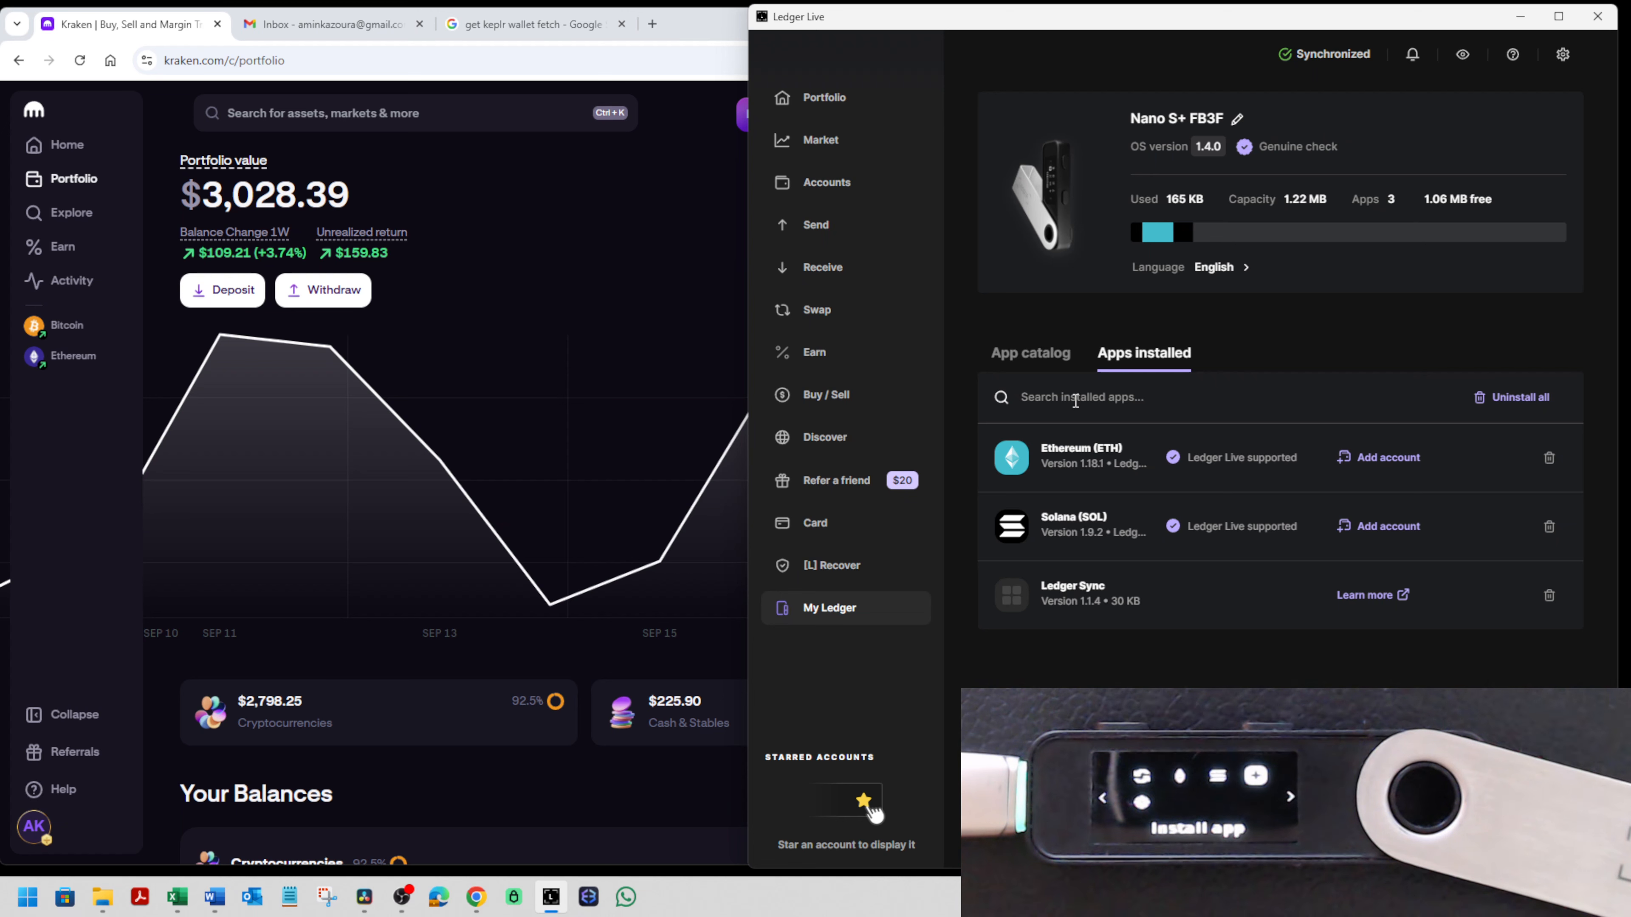
- Search the installed Ledger apps for "Fetch" and clear the search
text(Fetch)
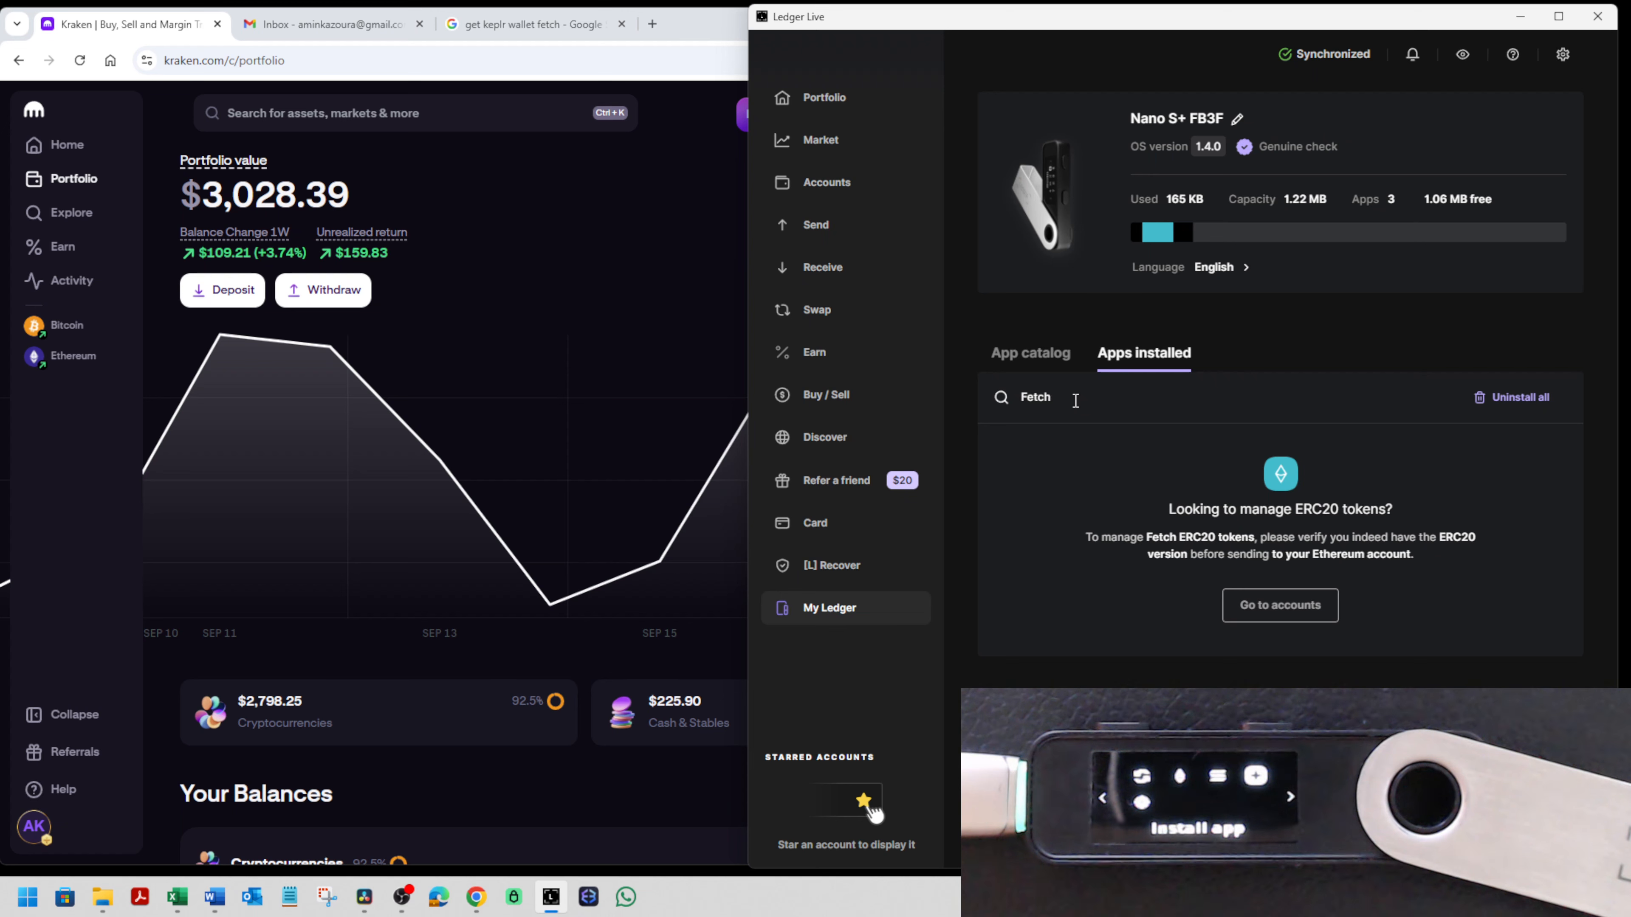
key(ctrl+a)
key(BackSpace)
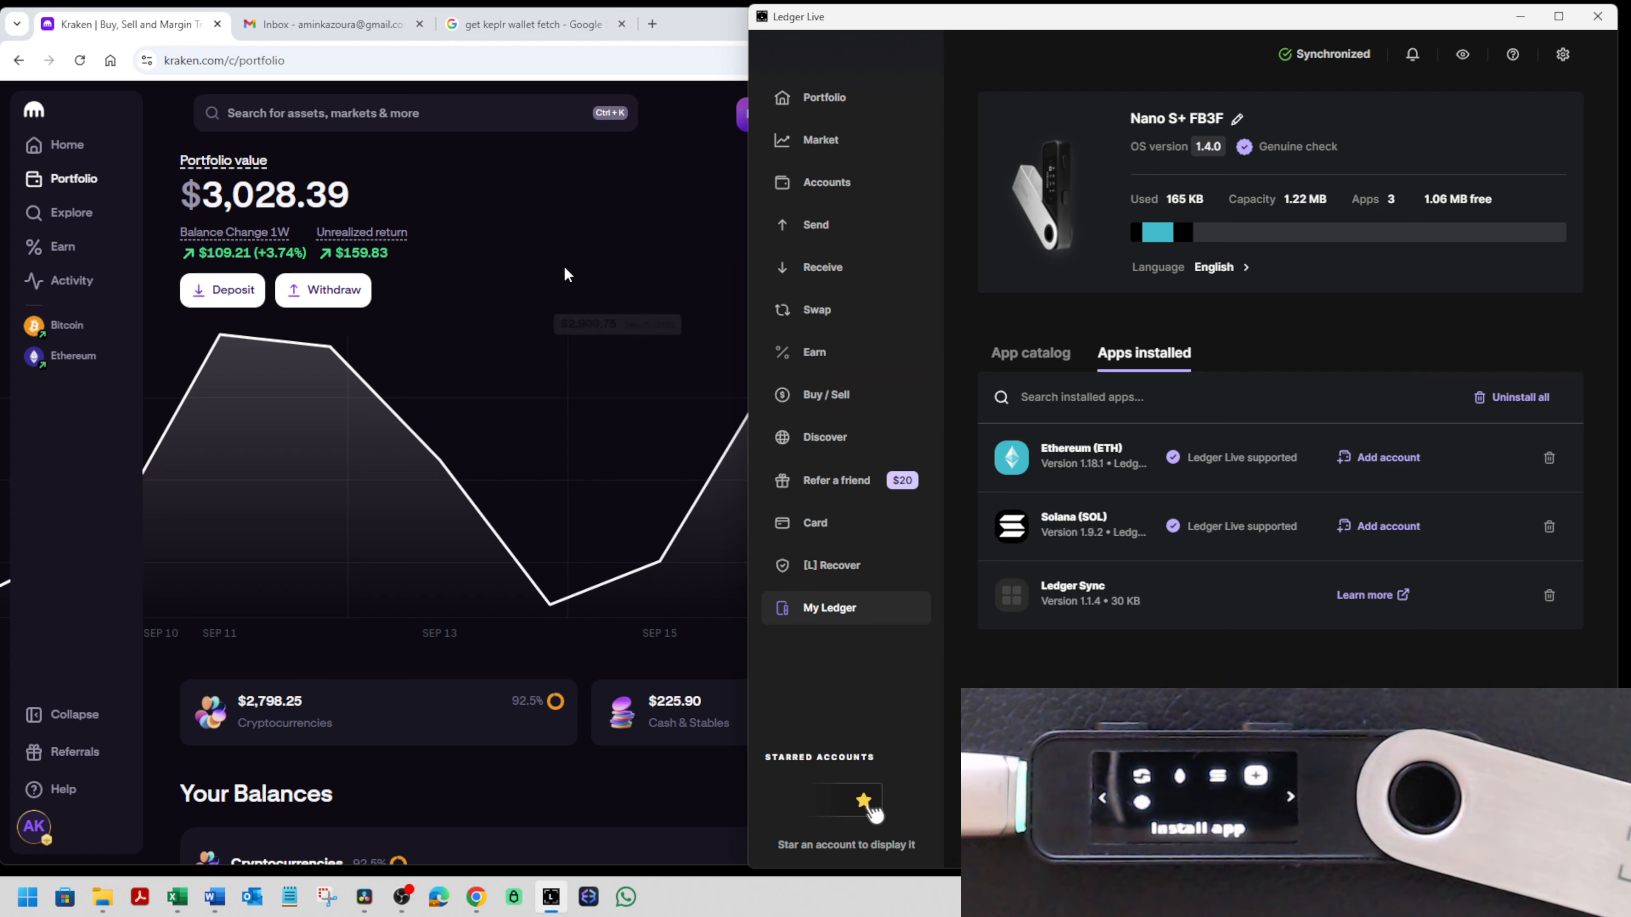
- Switch to Kraken in the browser and open the withdrawal address form for Fetch.ai (FET)
click(560, 246)
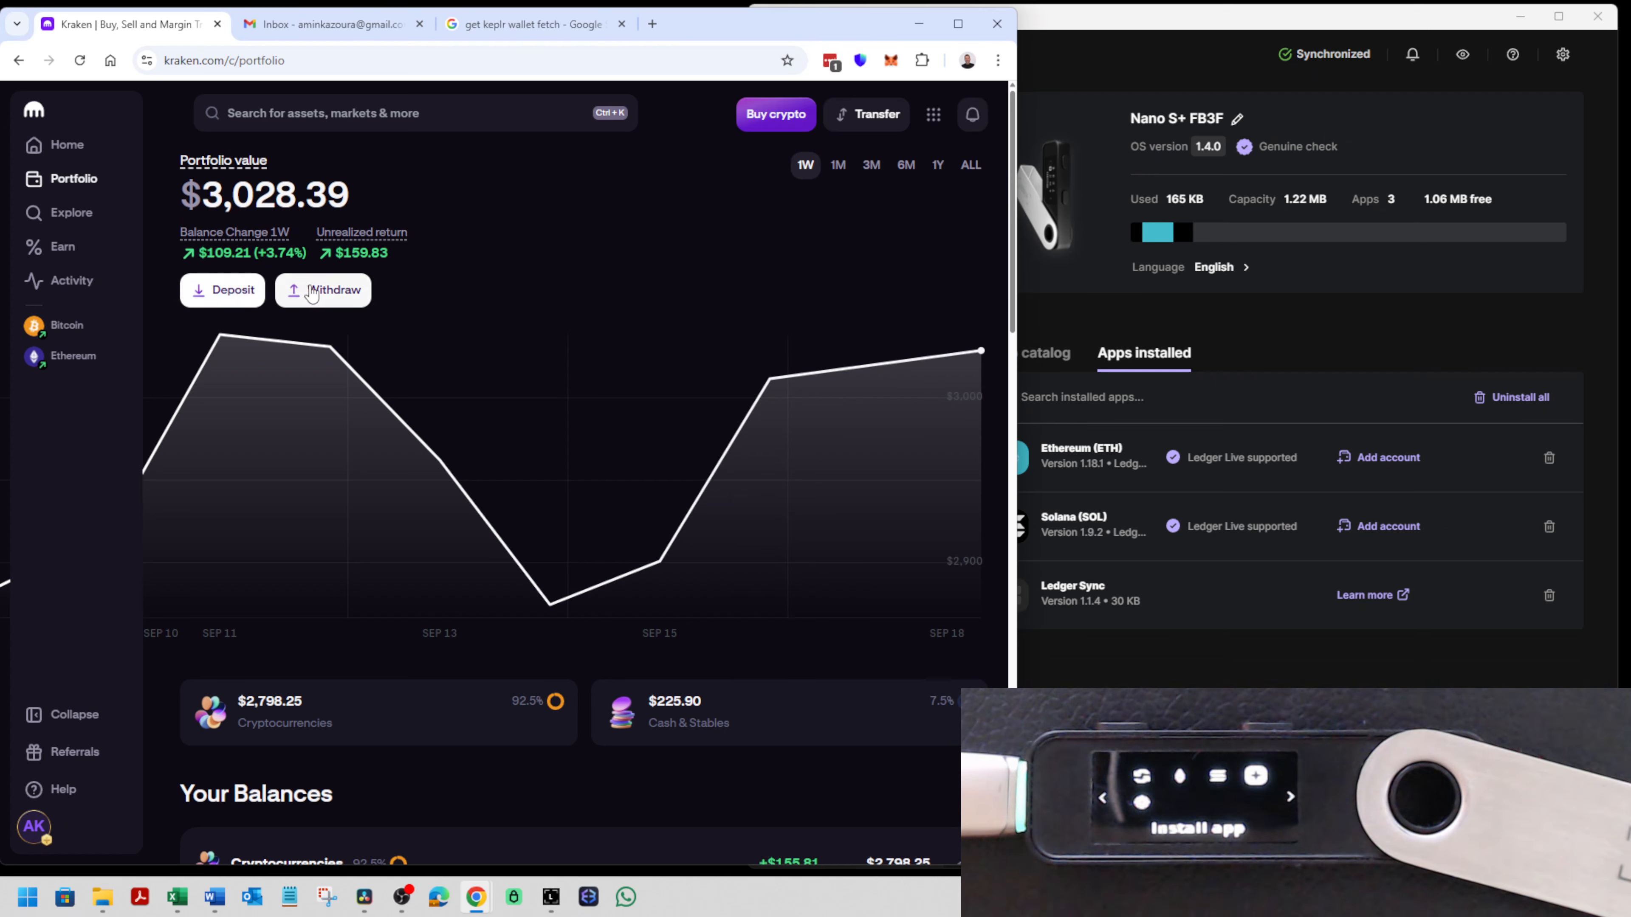
click(327, 293)
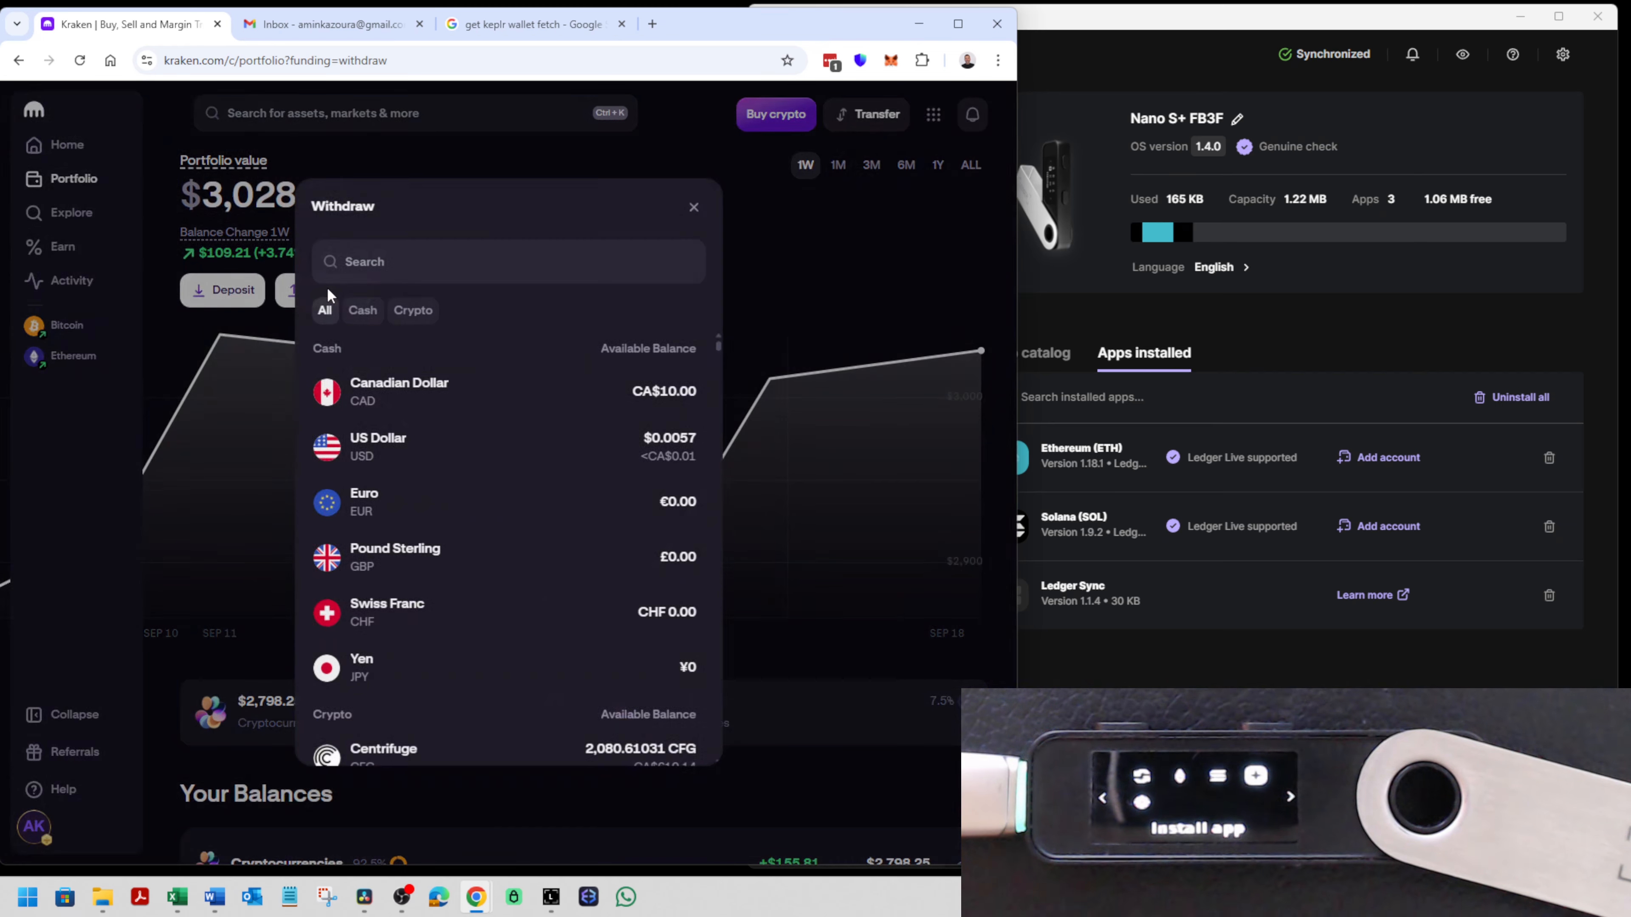
text(Fetch)
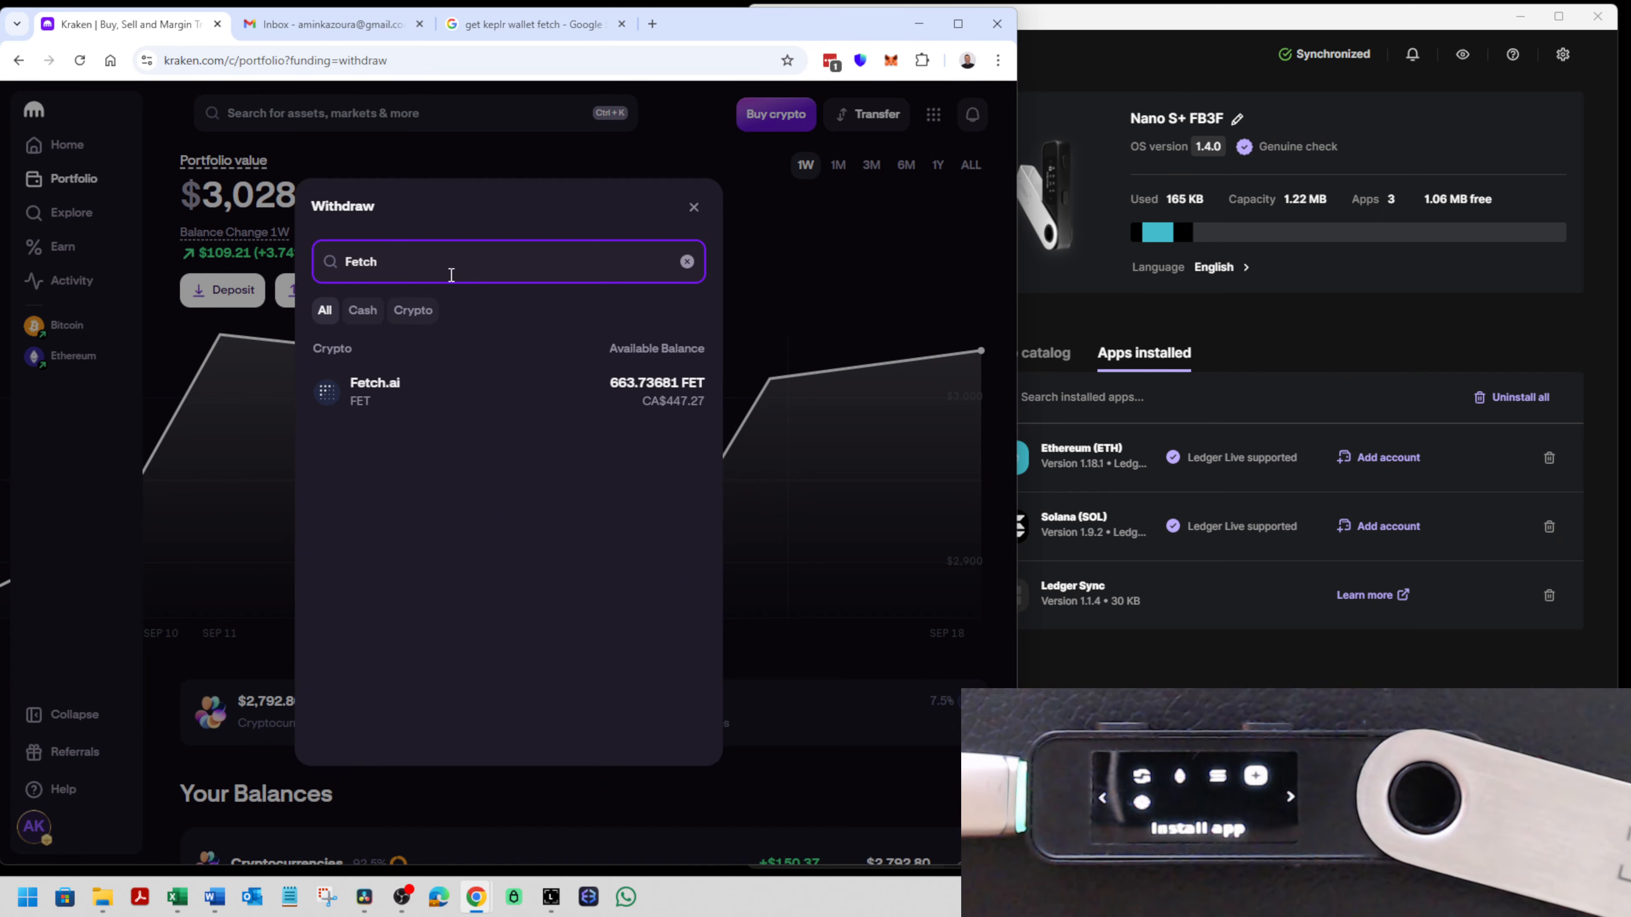
click(449, 399)
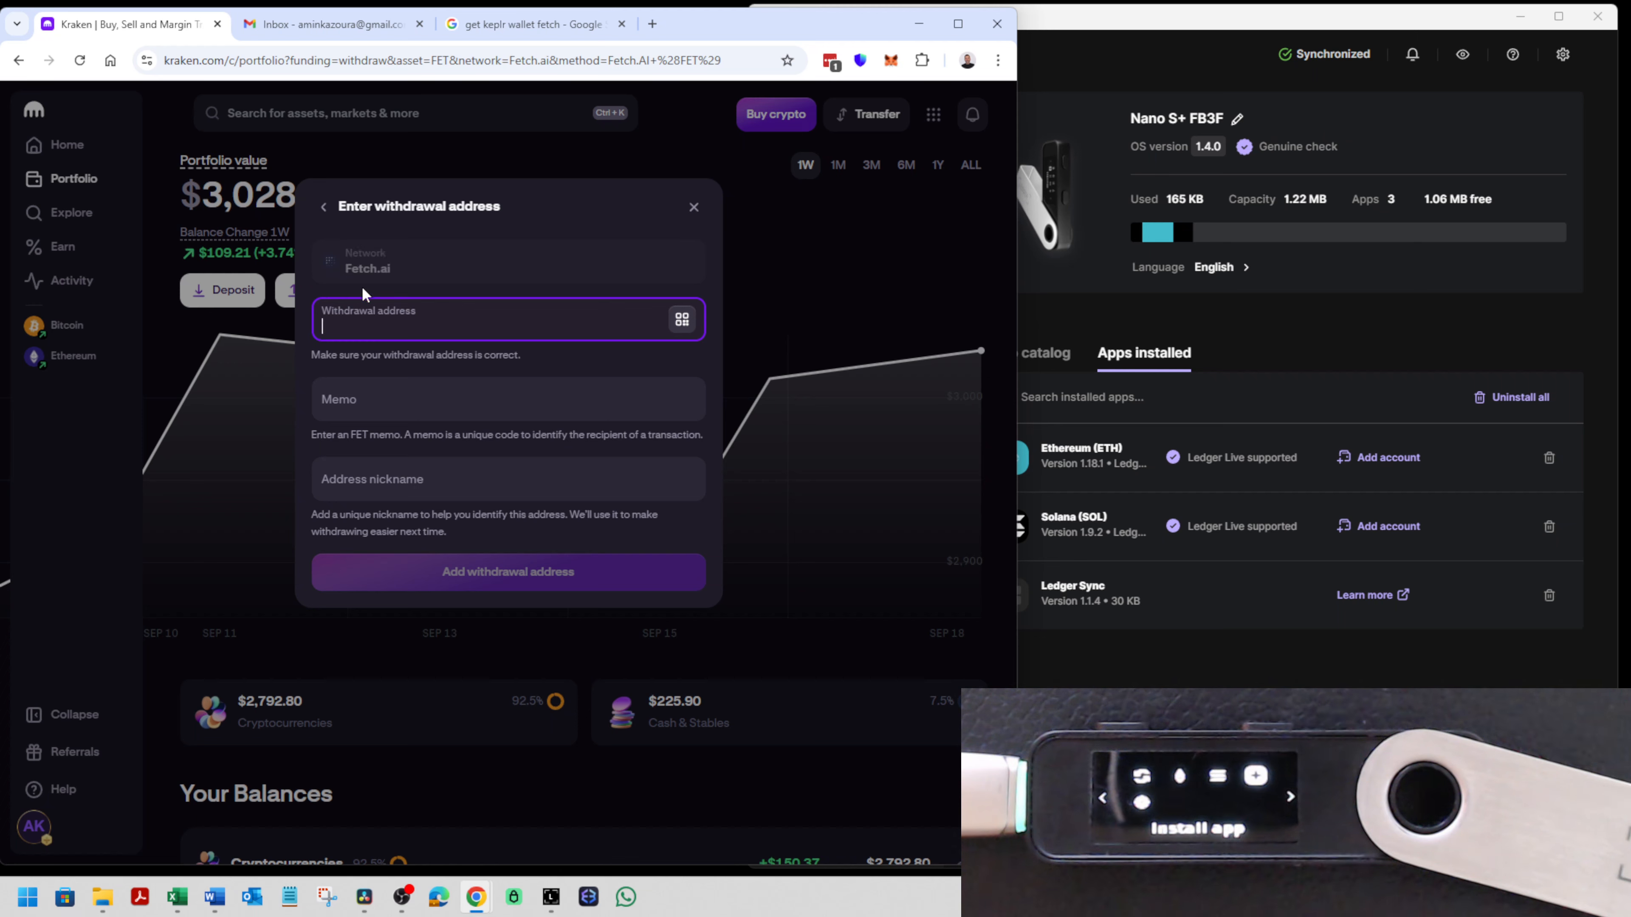
click(1212, 671)
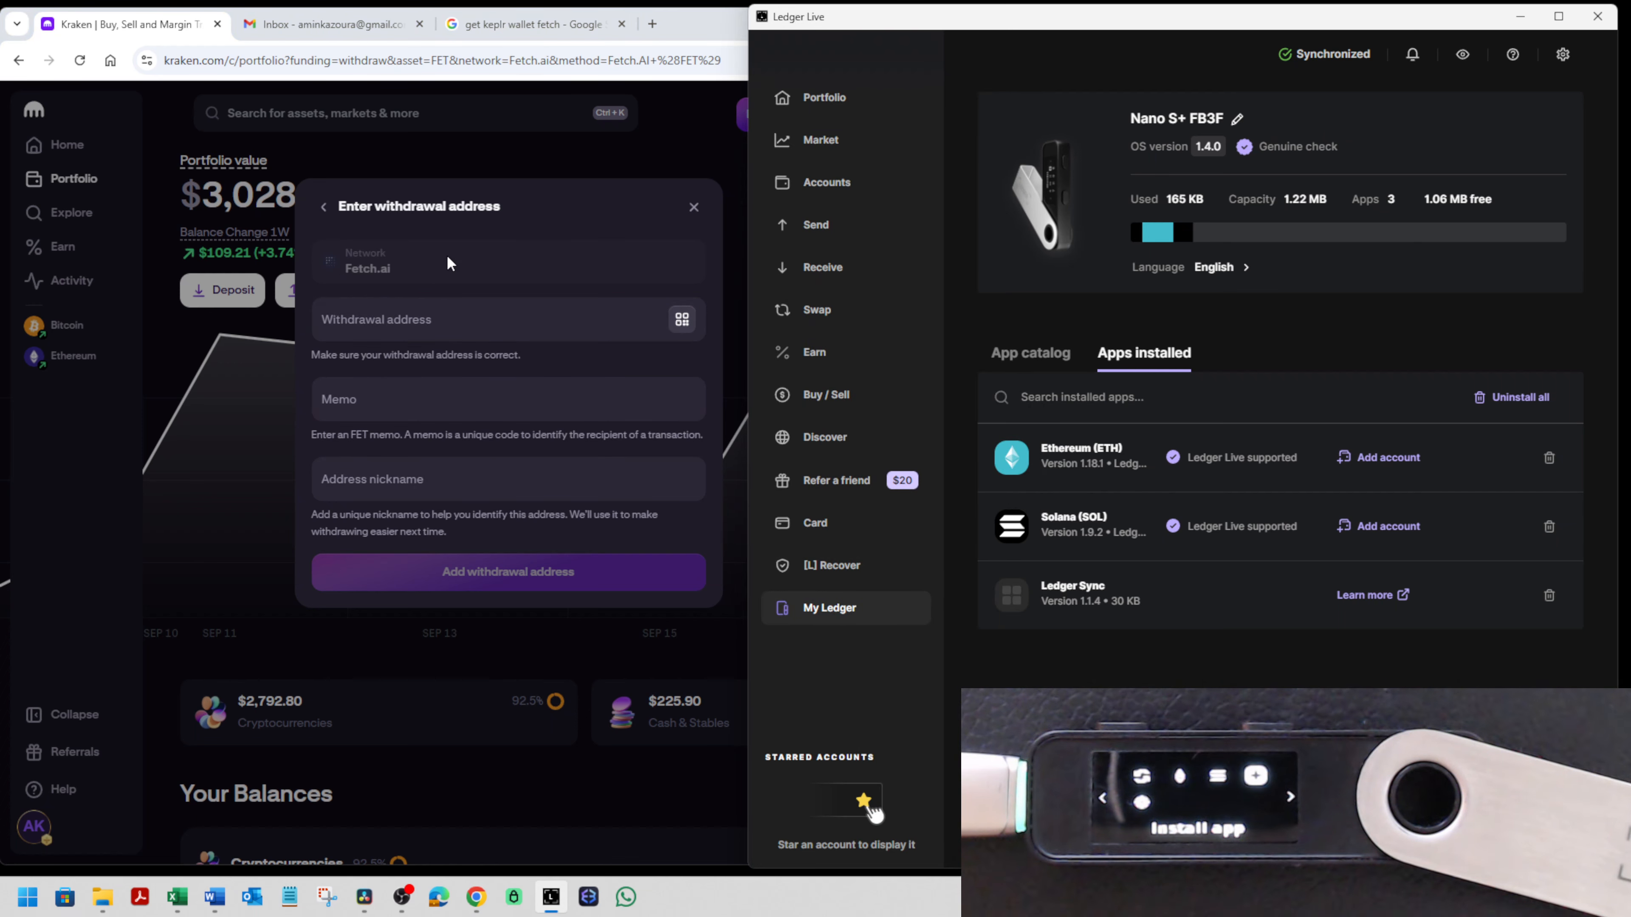
- Search Google for "fetch ai wallet ledger" in a new browser tab and look through the results
click(533, 24)
click(518, 62)
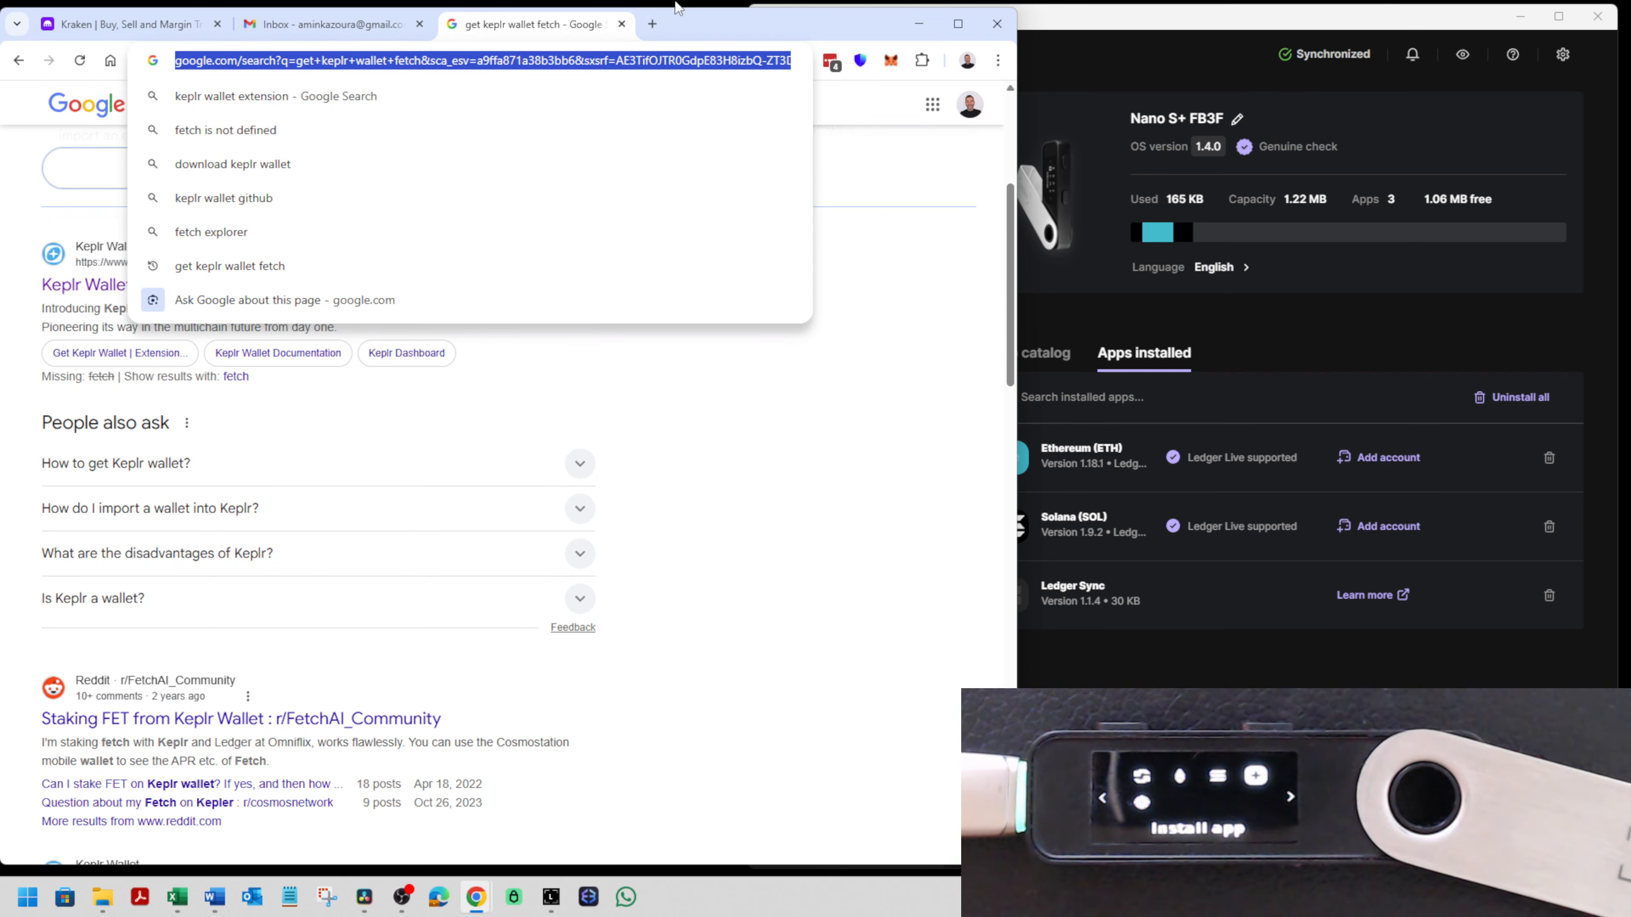
click(652, 26)
text(fetch)
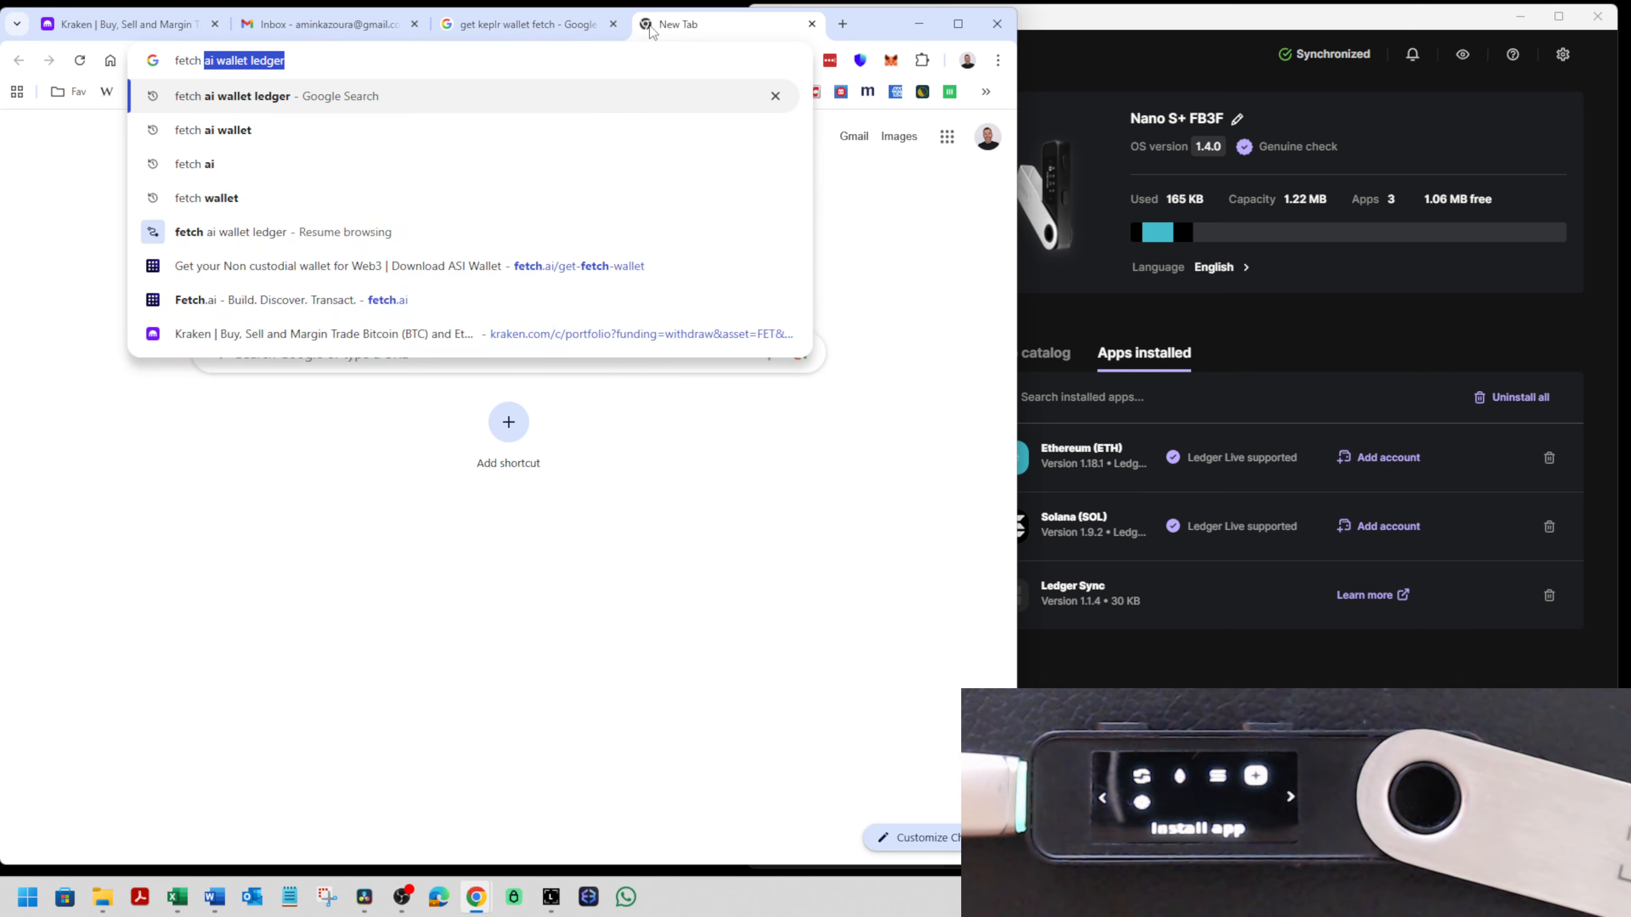
key(Return)
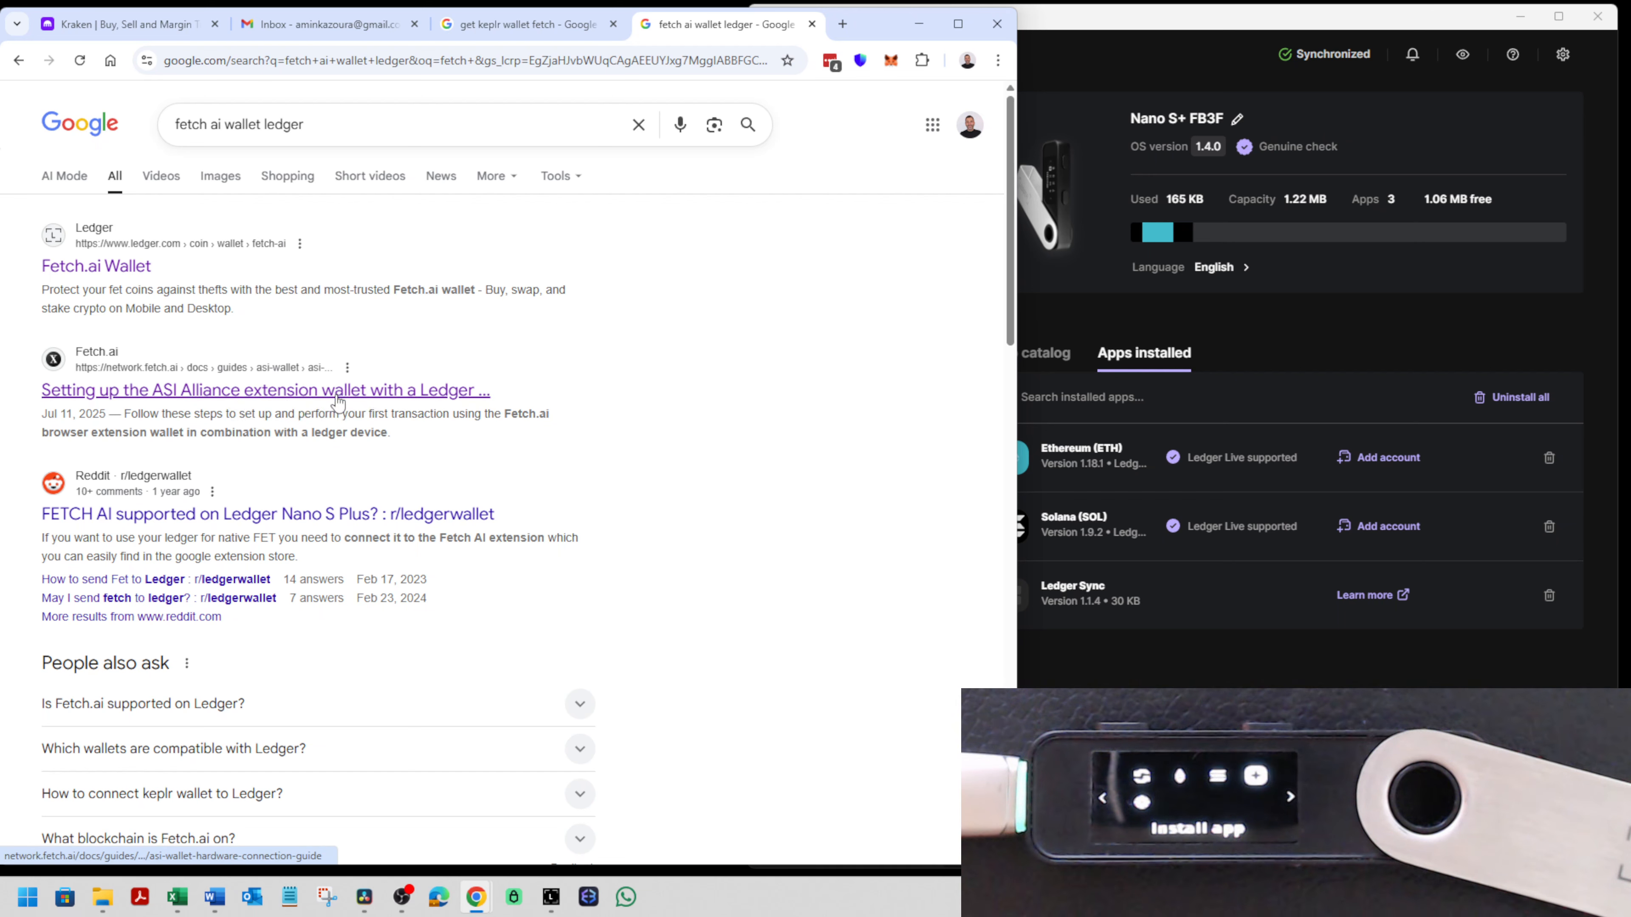
scroll(381, 395, down, 3)
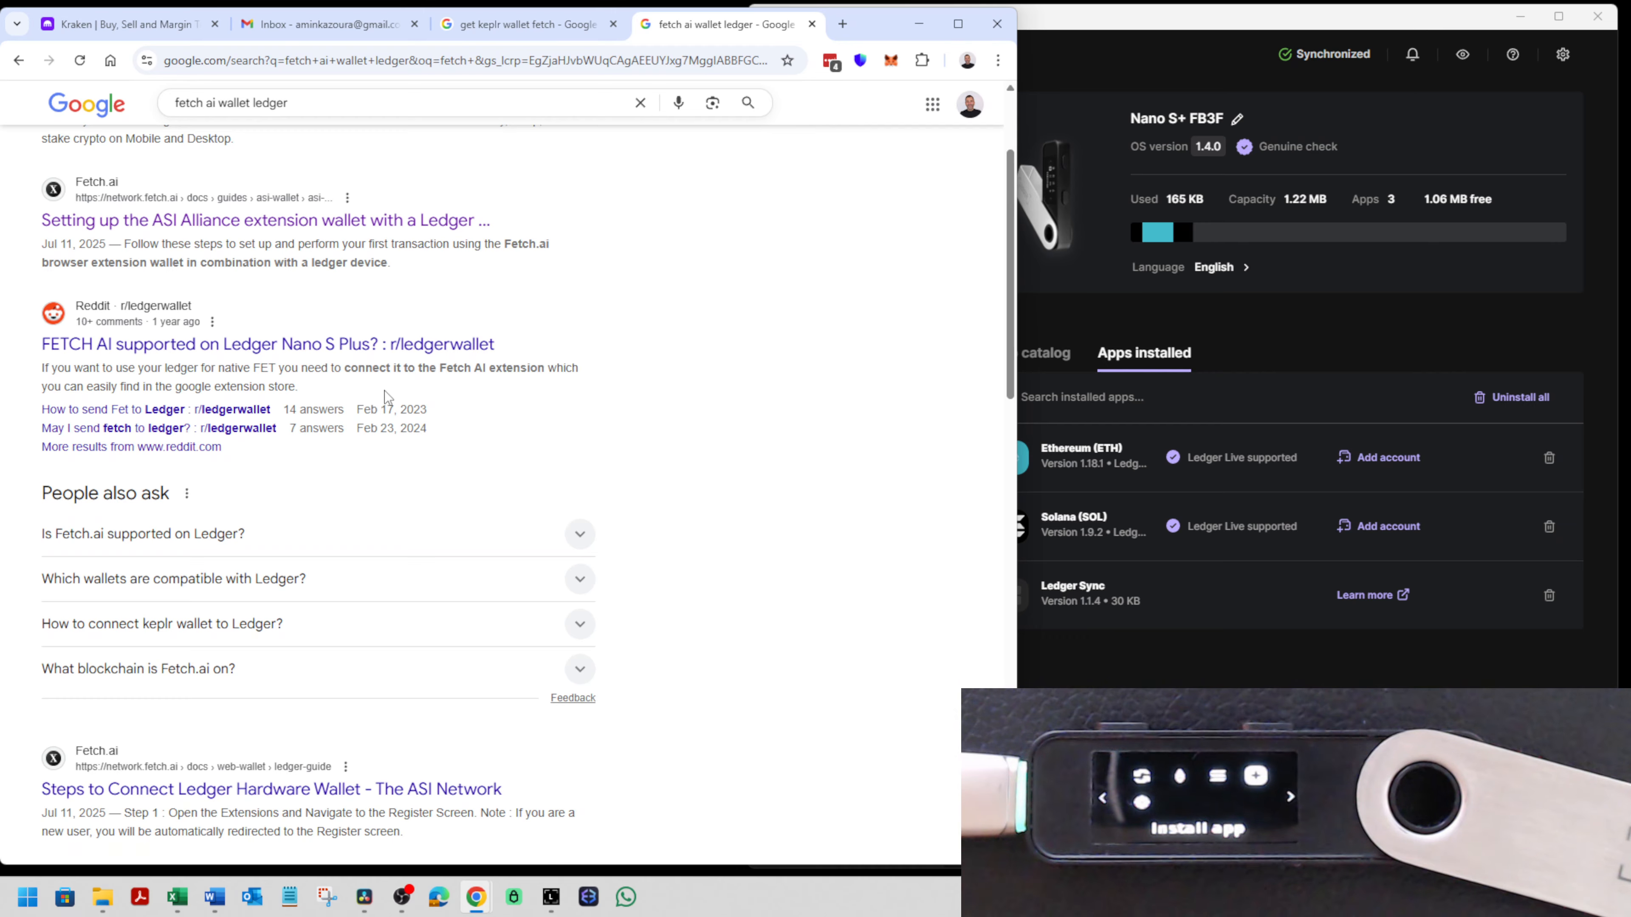
scroll(382, 395, up, 5)
- Return to the "get keplr wallet fetch" search results and open the Chrome Web Store link for the Keplr extension
click(565, 24)
click(743, 343)
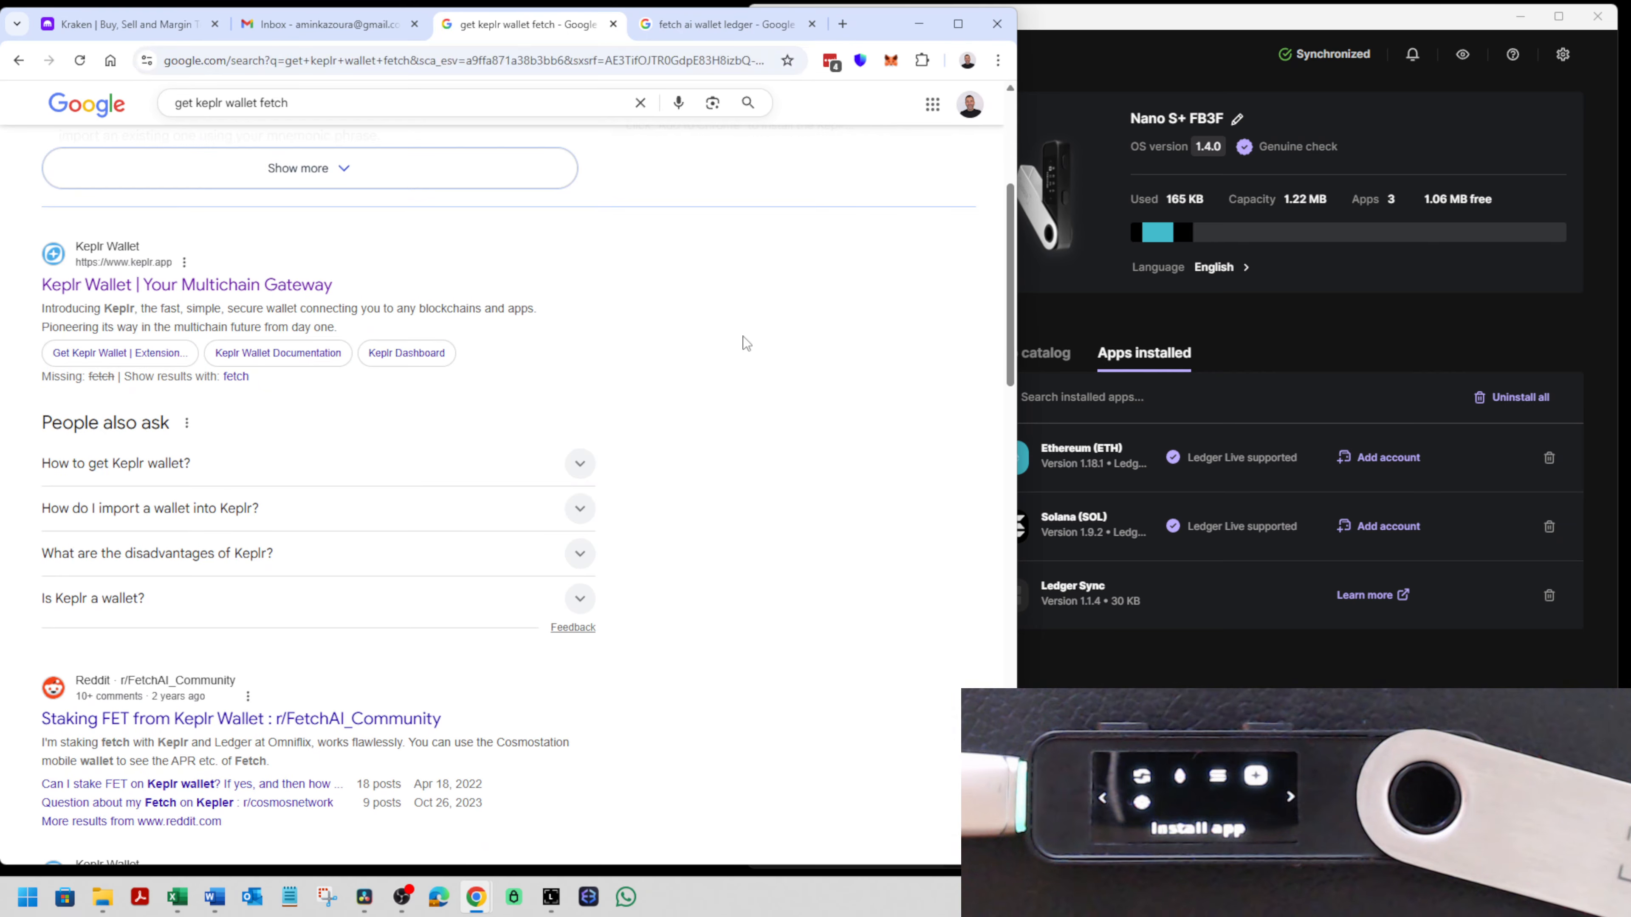
scroll(513, 356, up, 6)
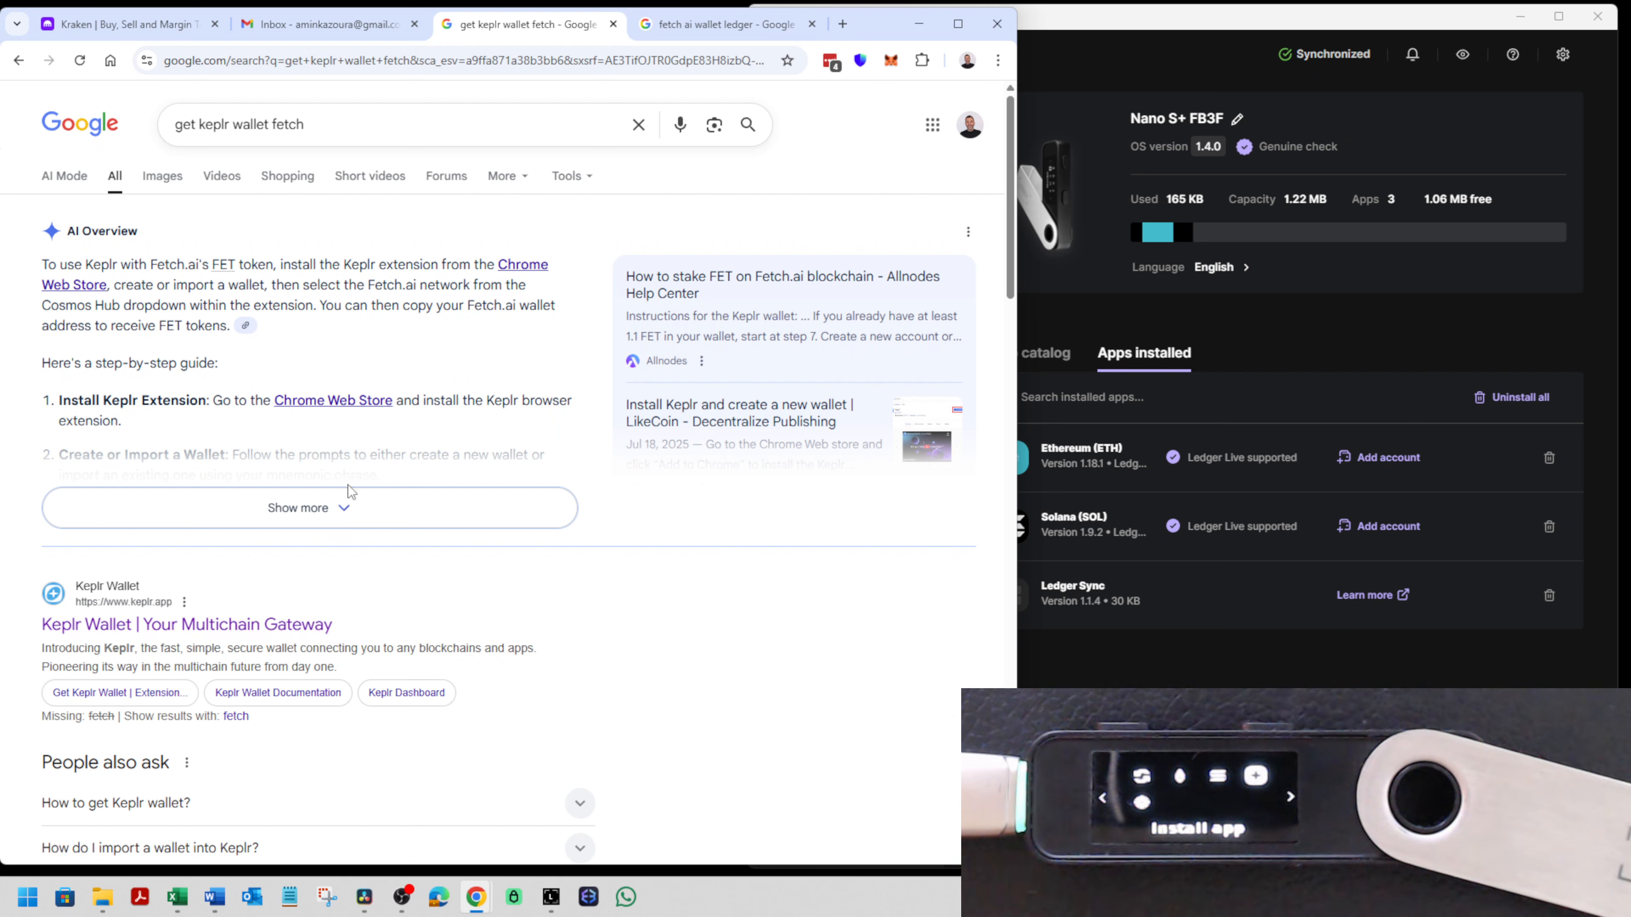
click(352, 412)
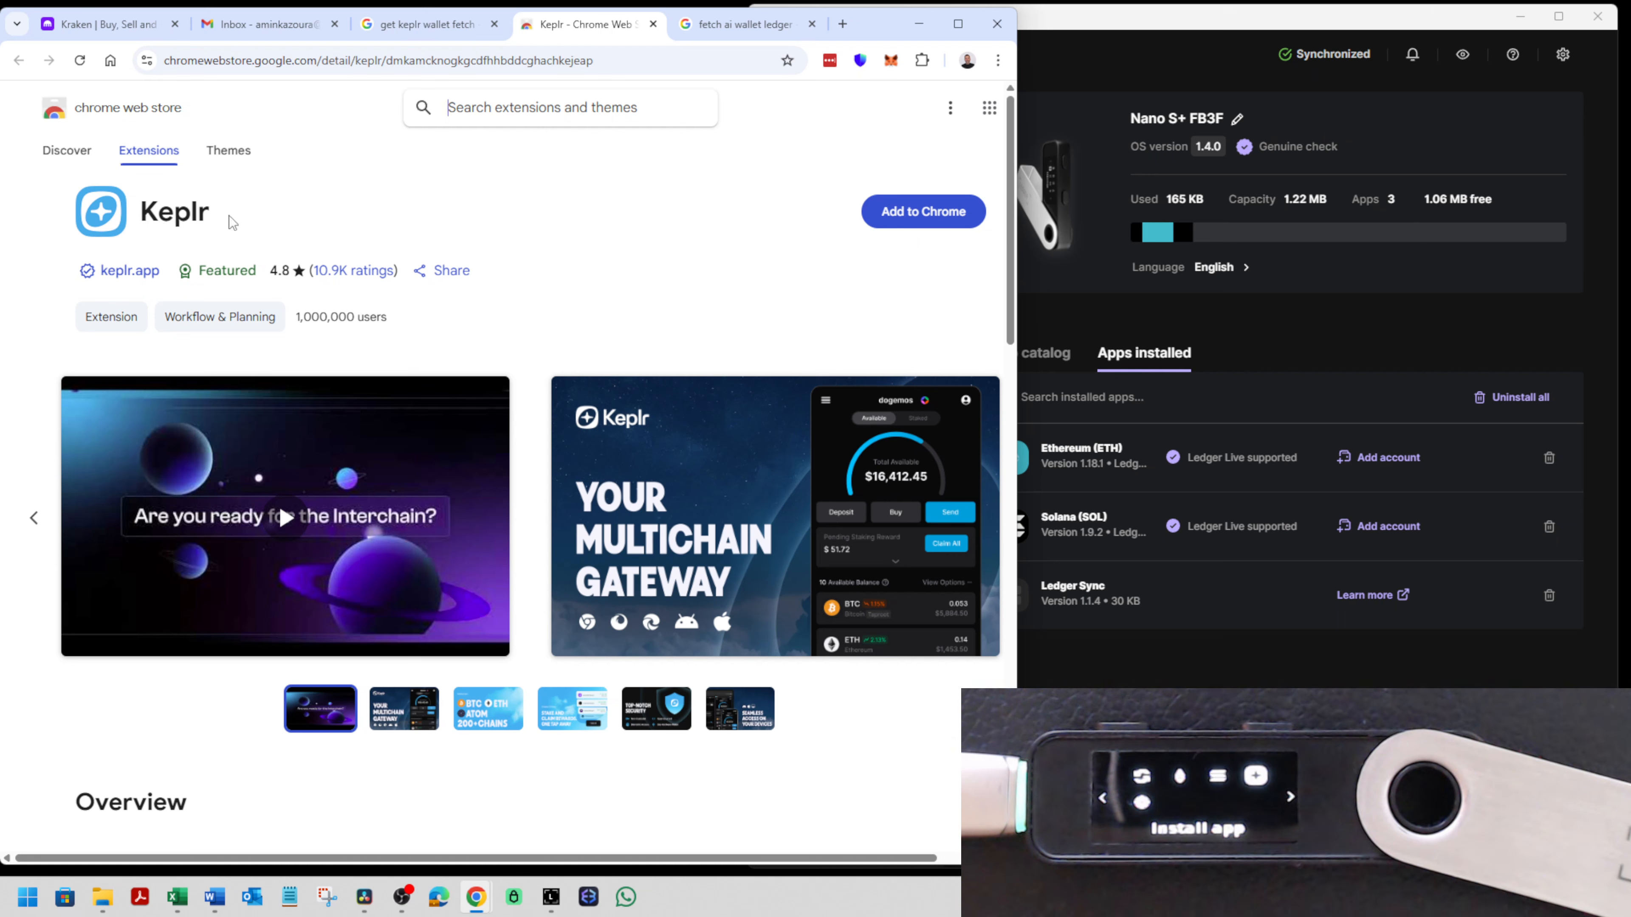
- Add the Keplr extension to Chrome and close the "fetch ai wallet ledger" search tab
double_click(196, 217)
key(ctrl+c)
click(598, 125)
key(ctrl+v)
click(523, 158)
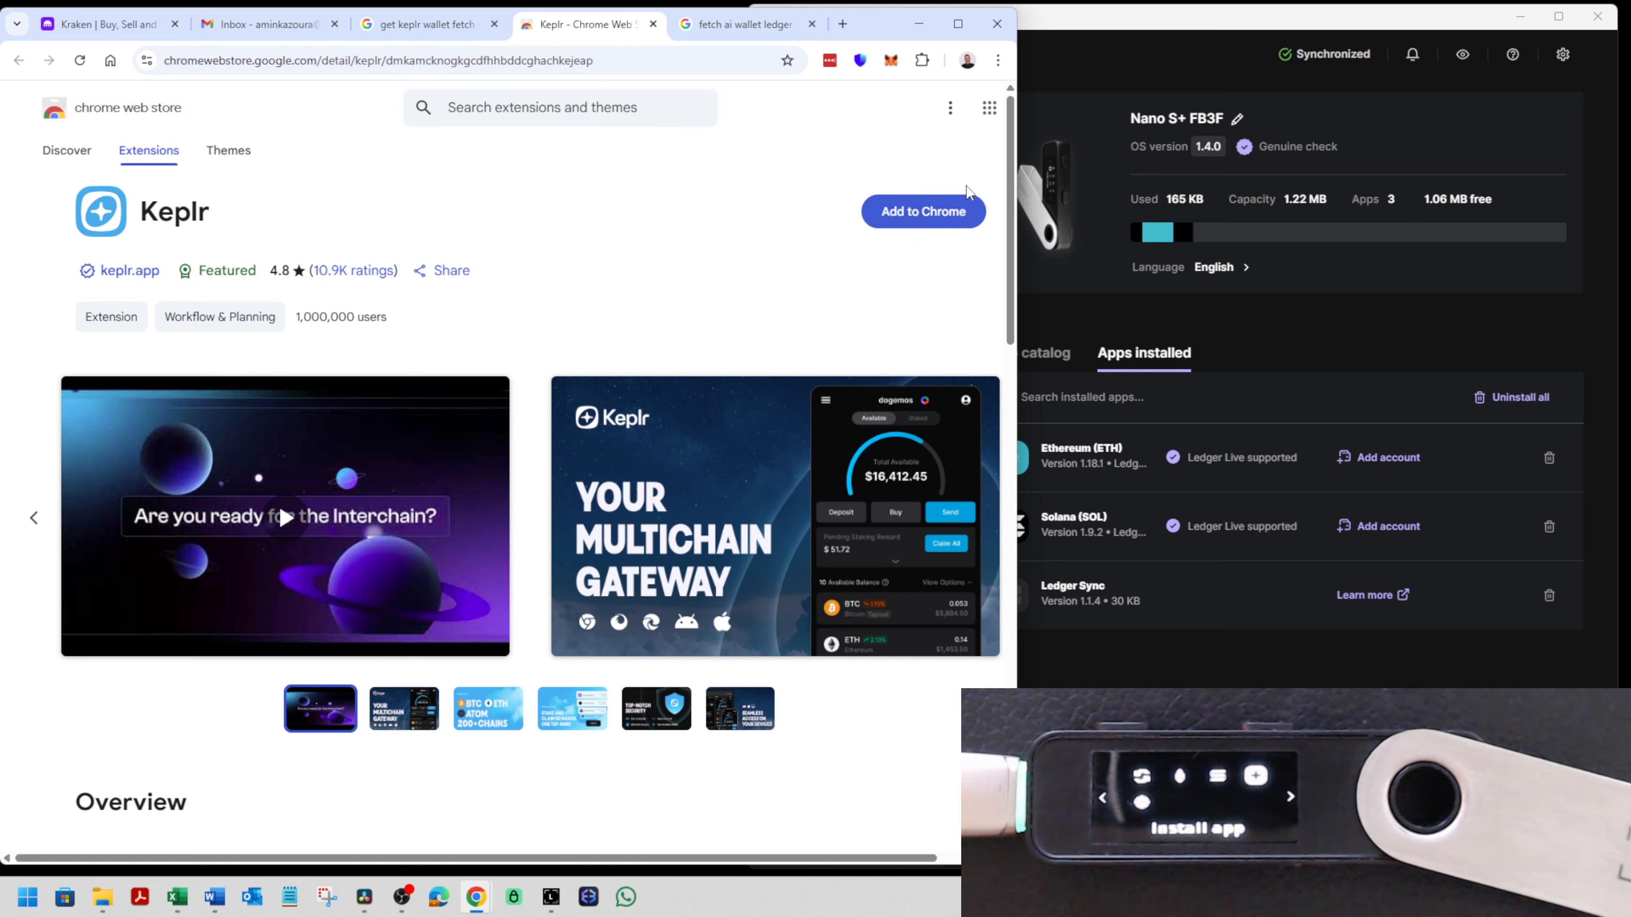
click(923, 212)
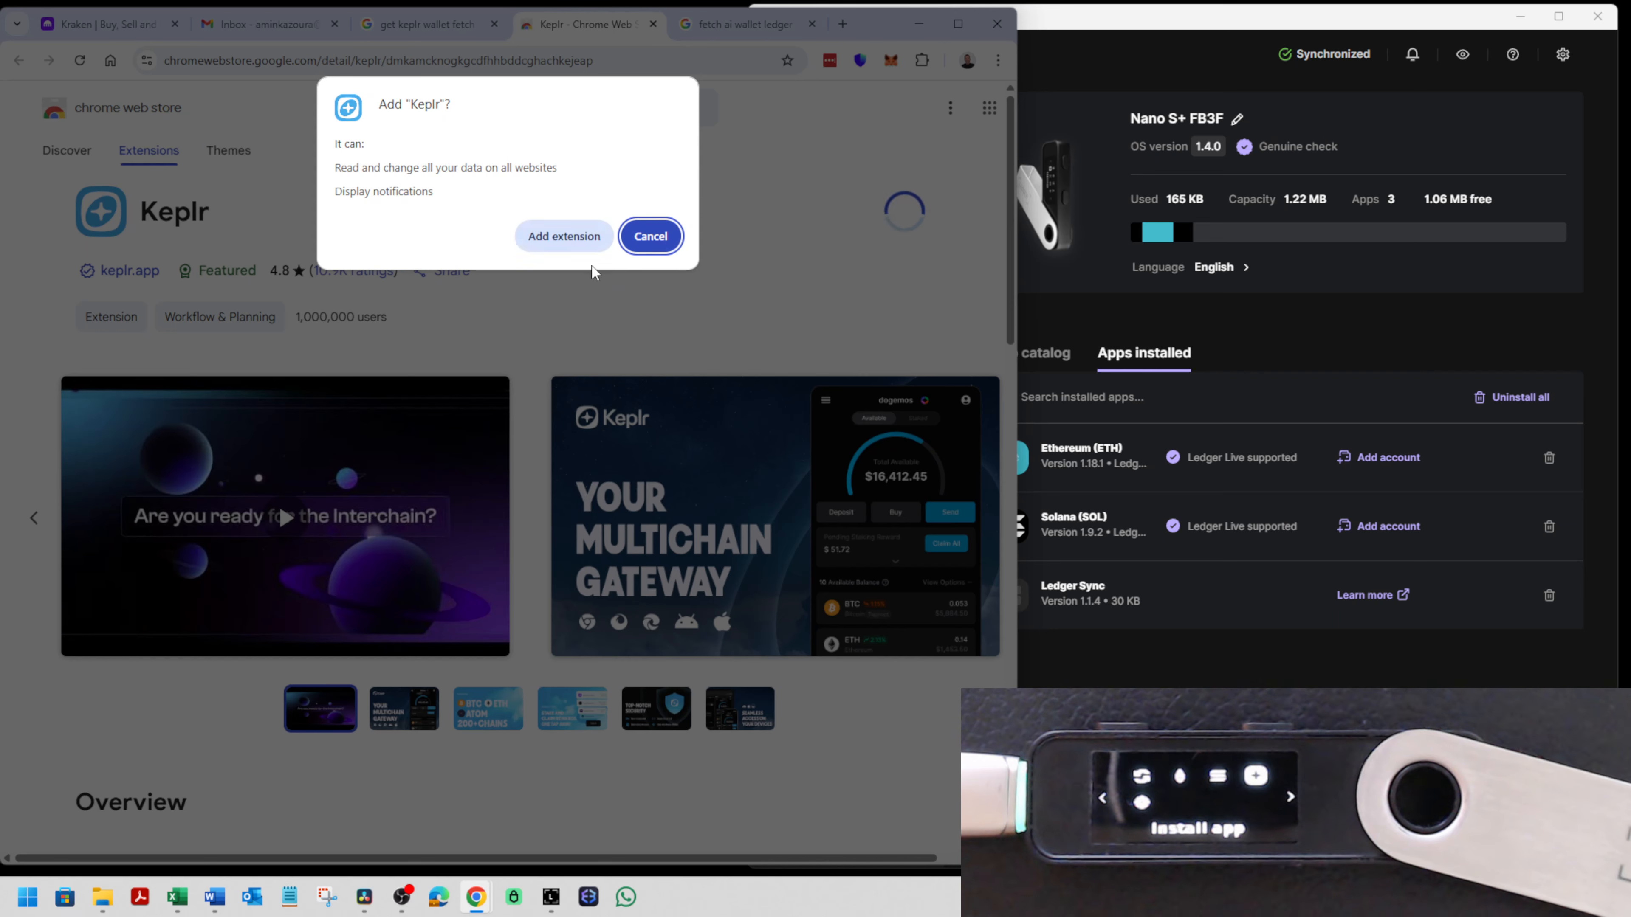
click(563, 244)
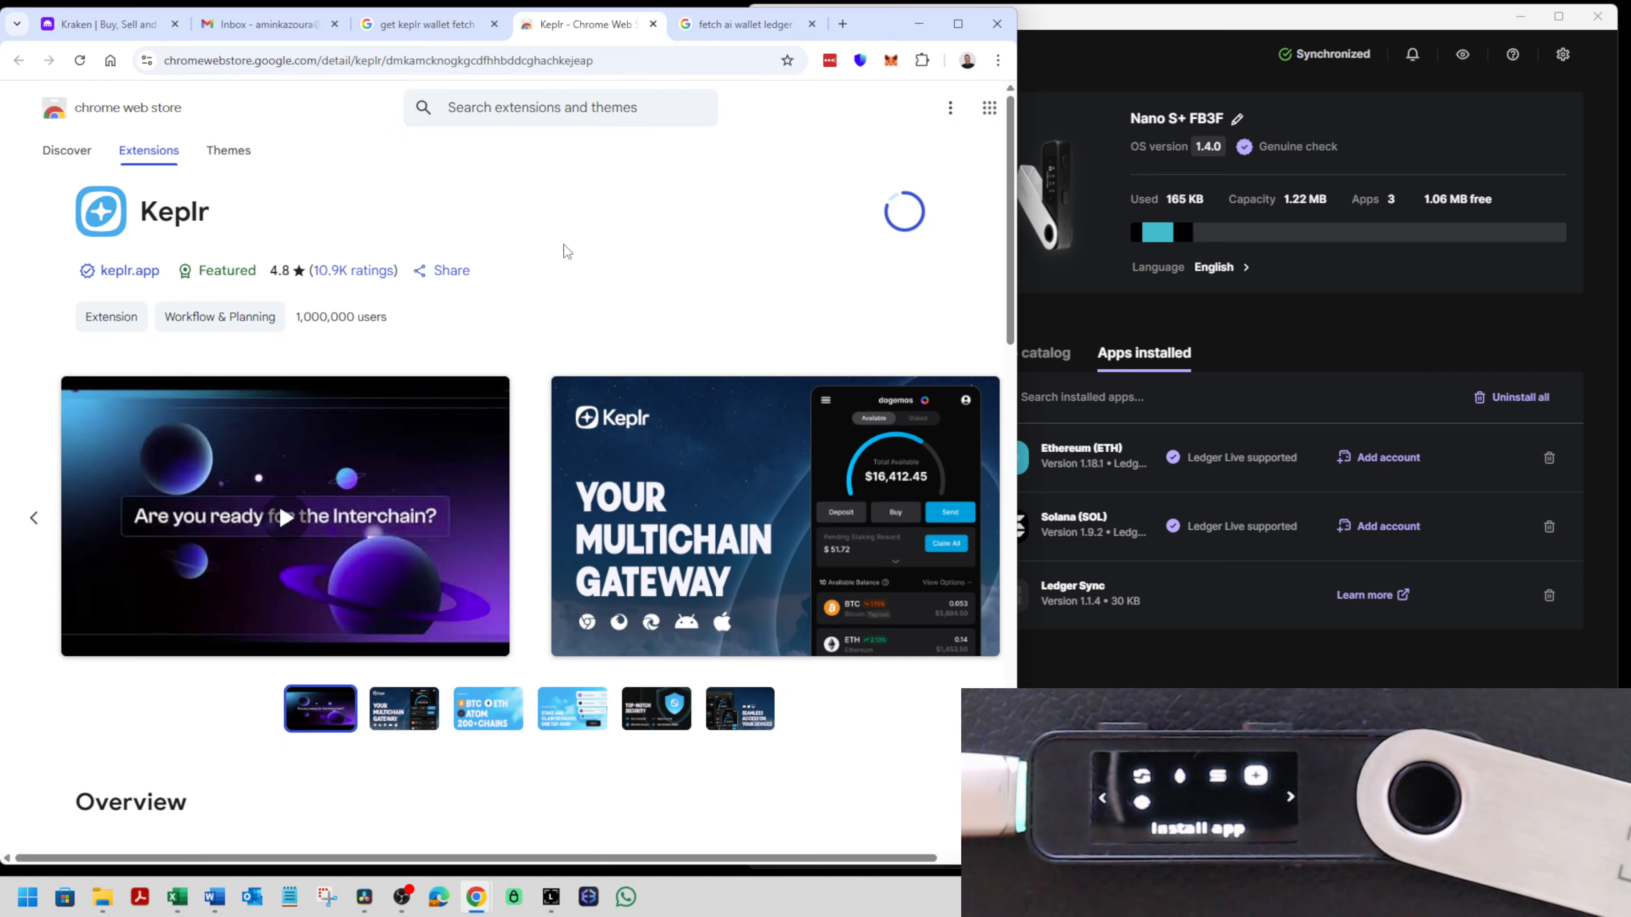
click(812, 24)
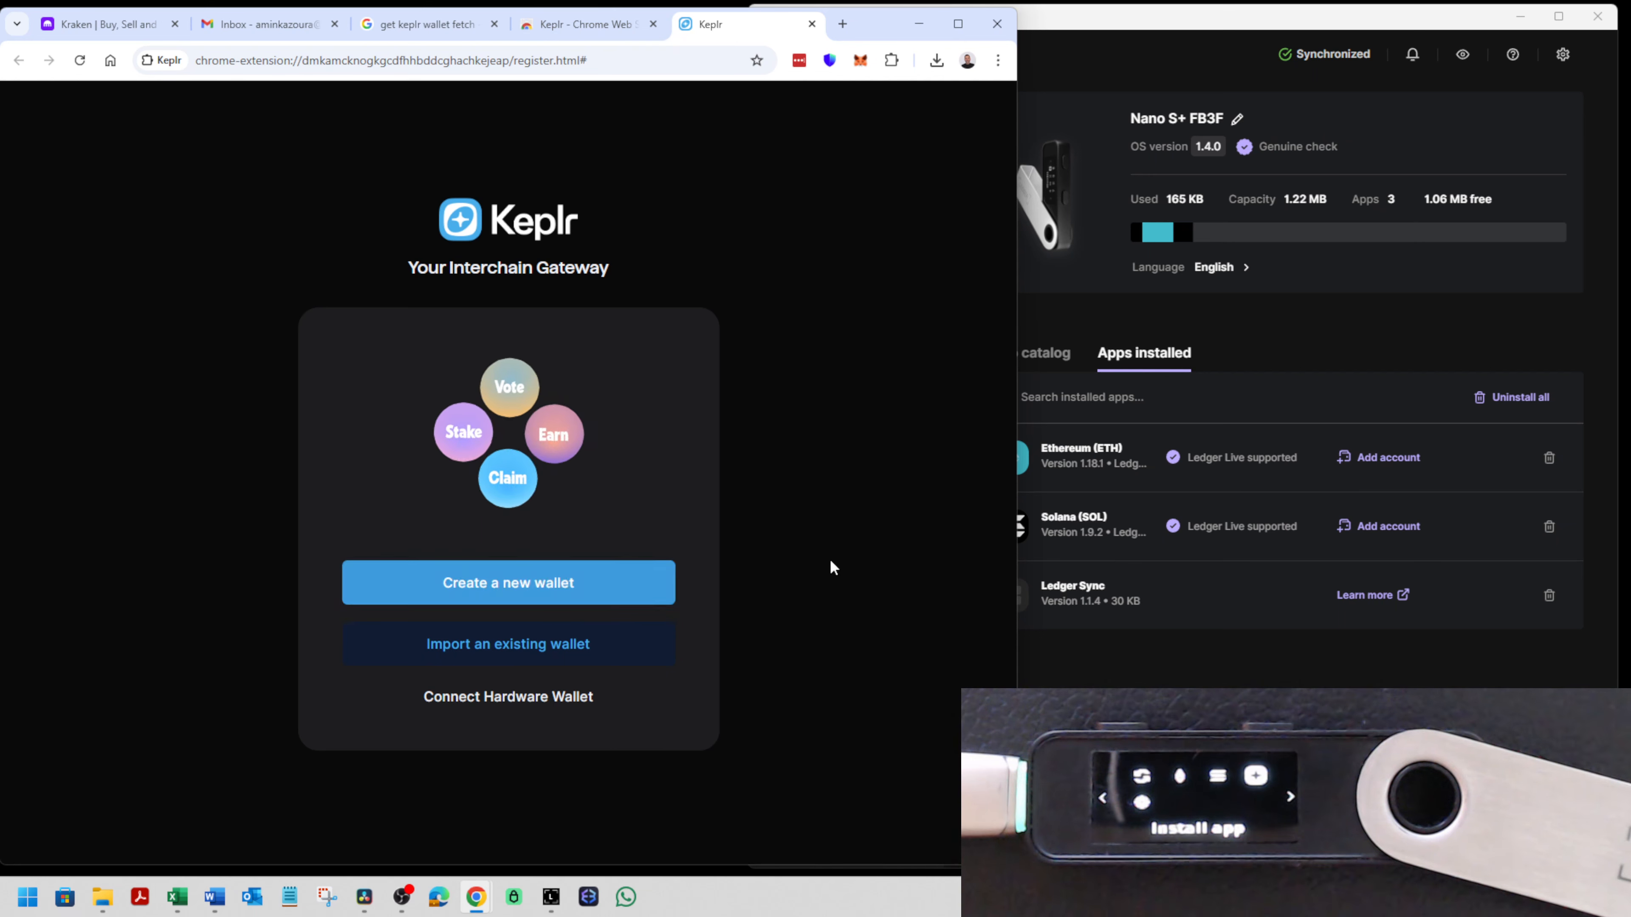
- Start the Keplr hardware wallet setup with a Ledger and name the wallet "Ledger Temp"
click(514, 697)
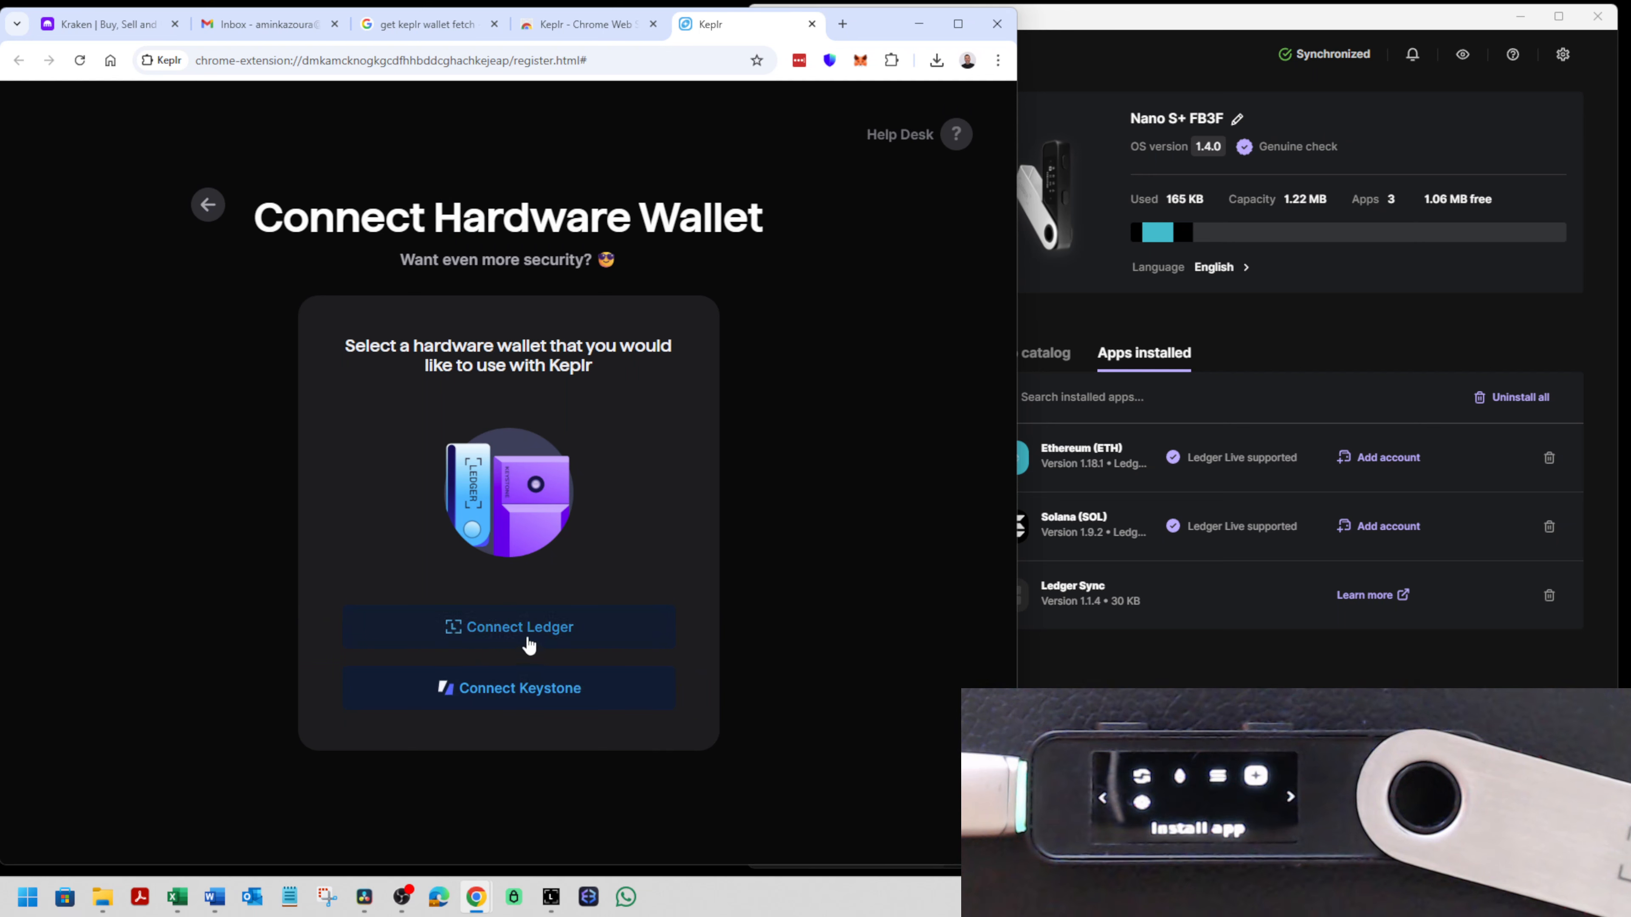
click(539, 631)
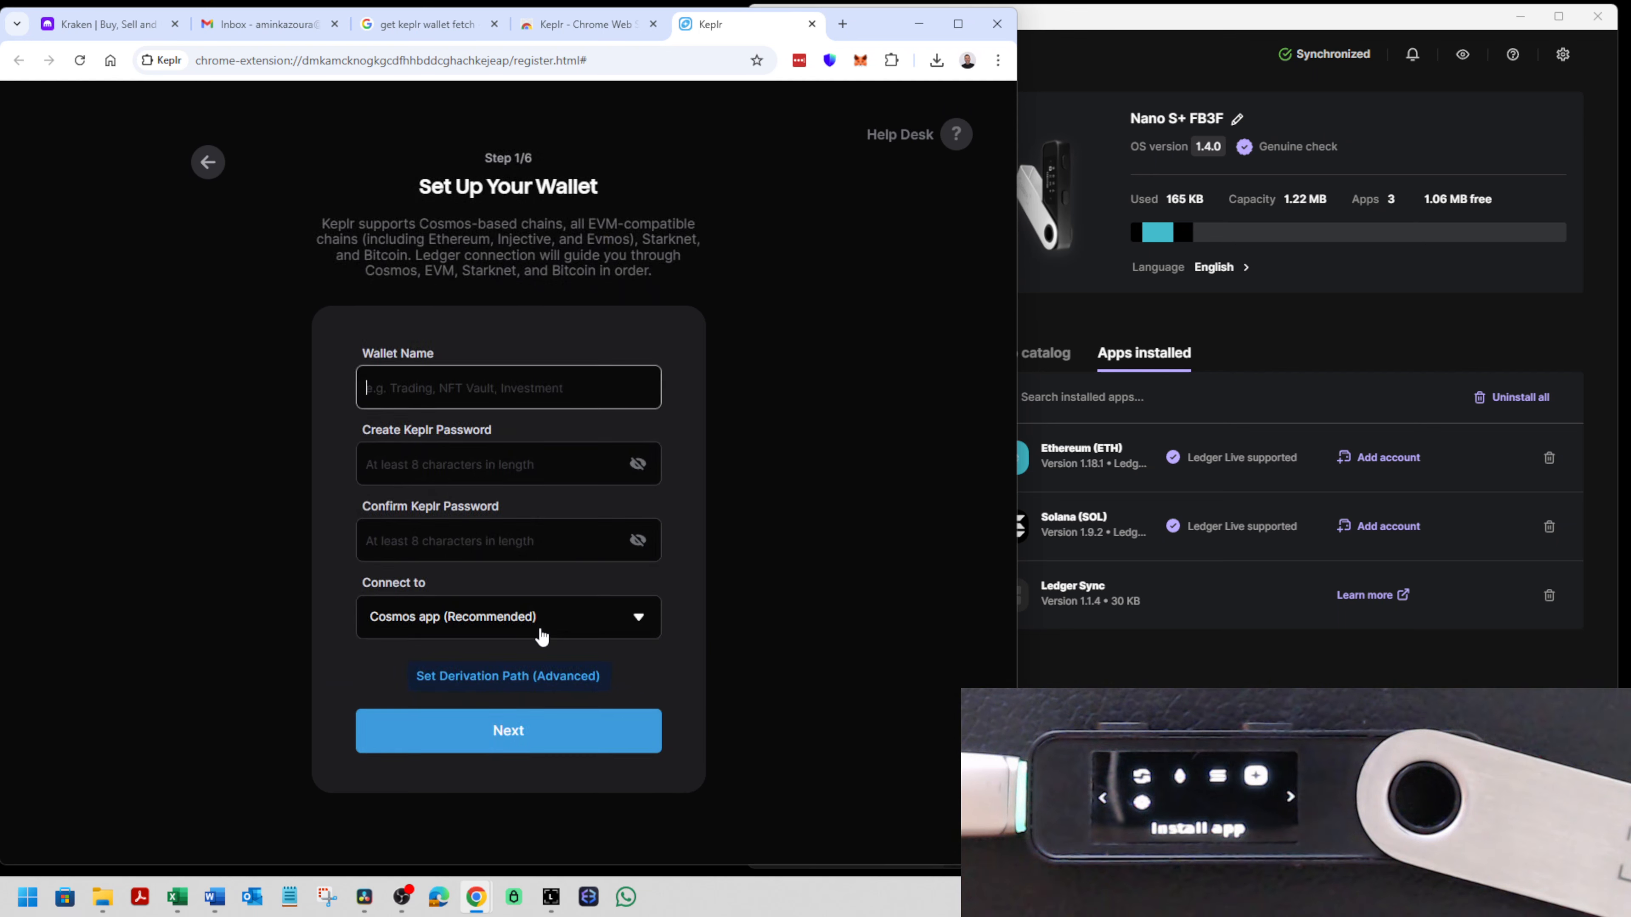
text(Ledger Temp)
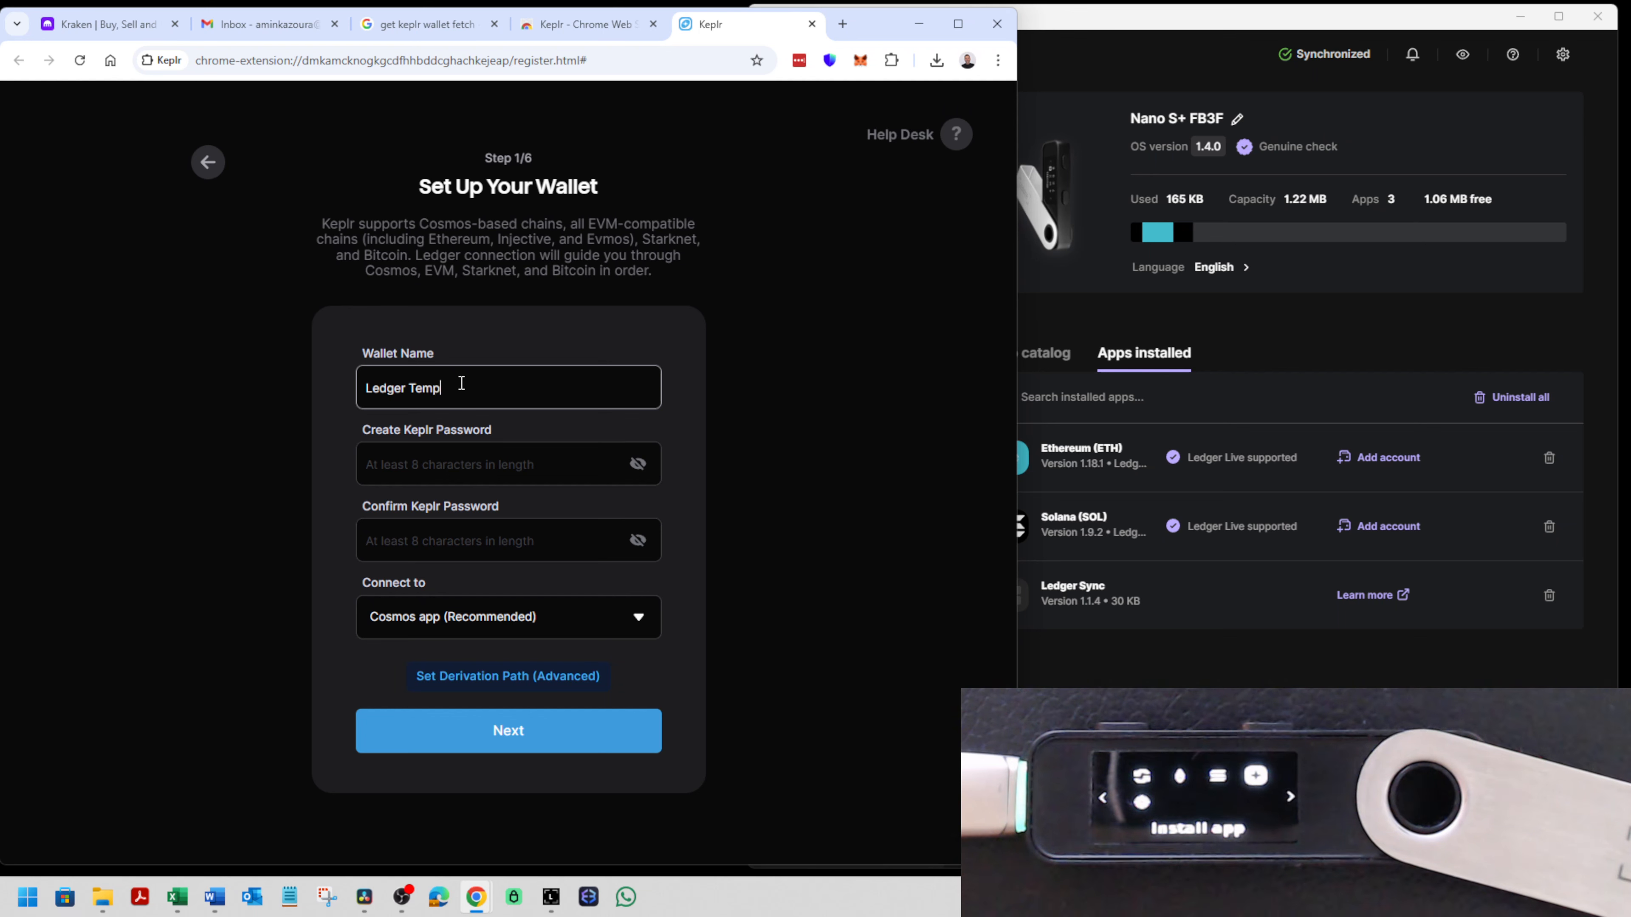
- Create and confirm the Keplr password, keep the Cosmos app connection, and continue to the device connection stage
key(Tab)
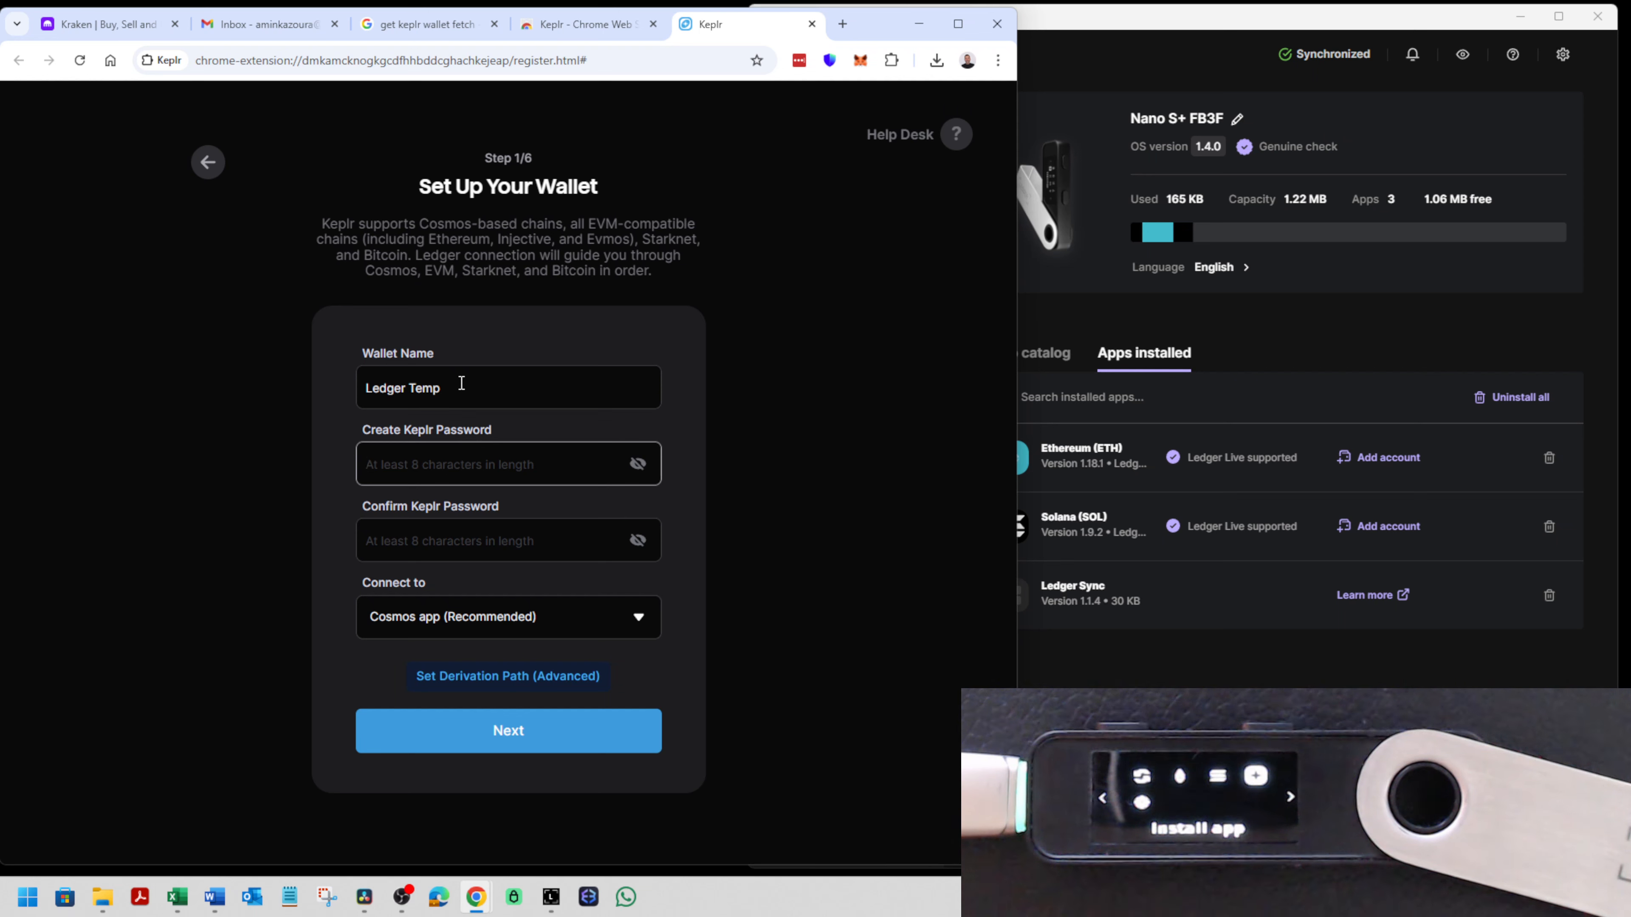
text(•)
key(Tab)
text(•)
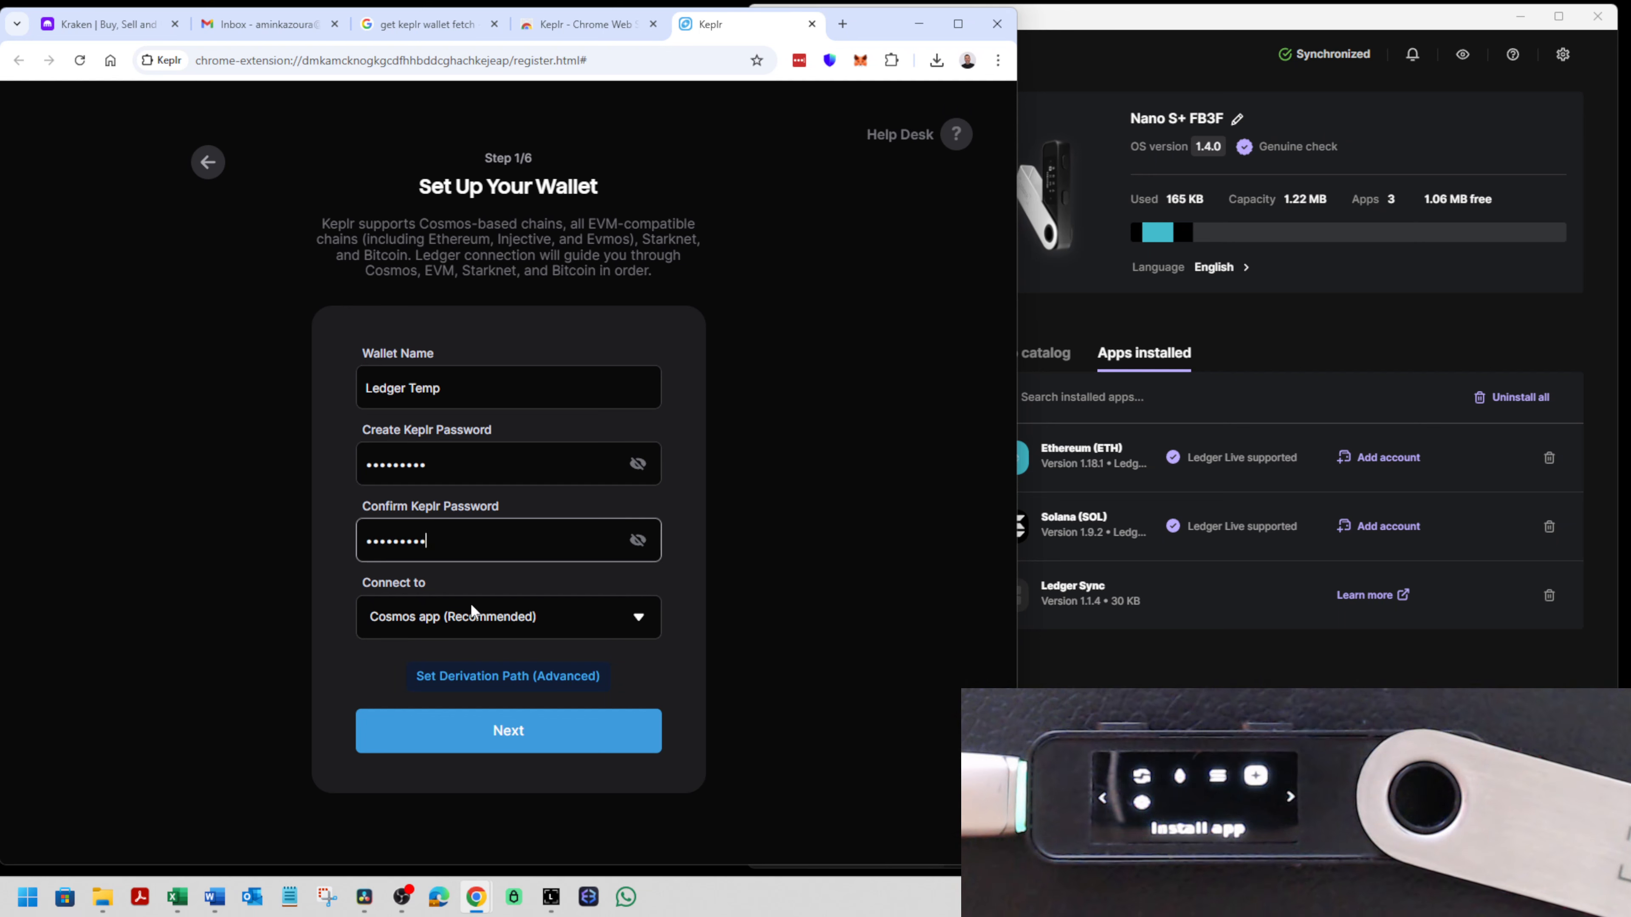
click(518, 731)
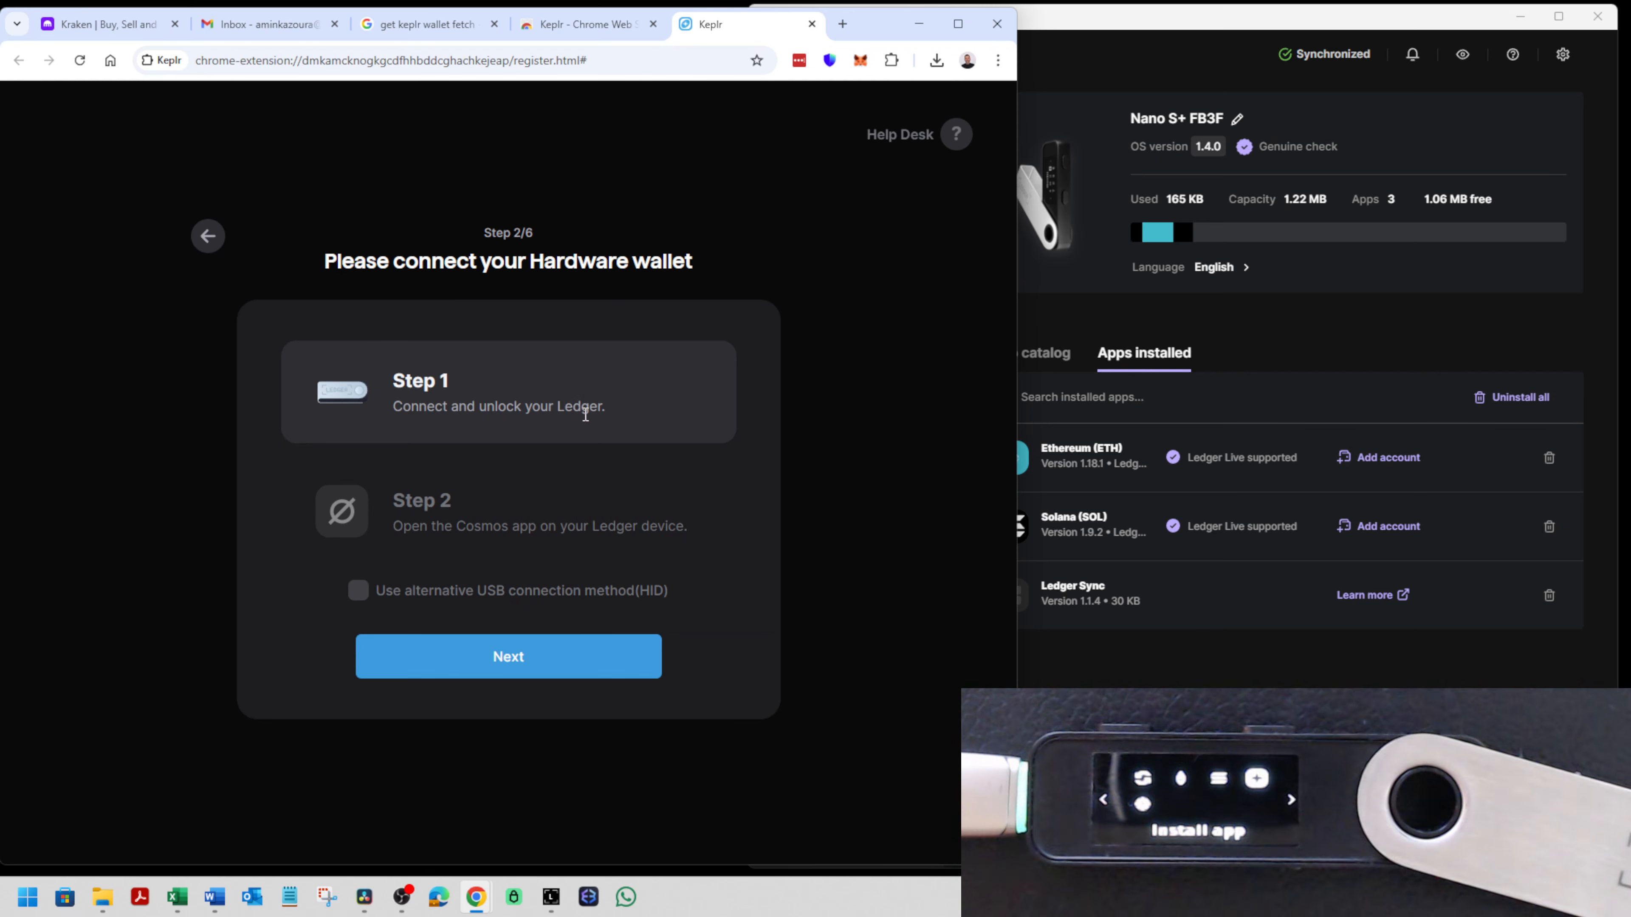
click(488, 658)
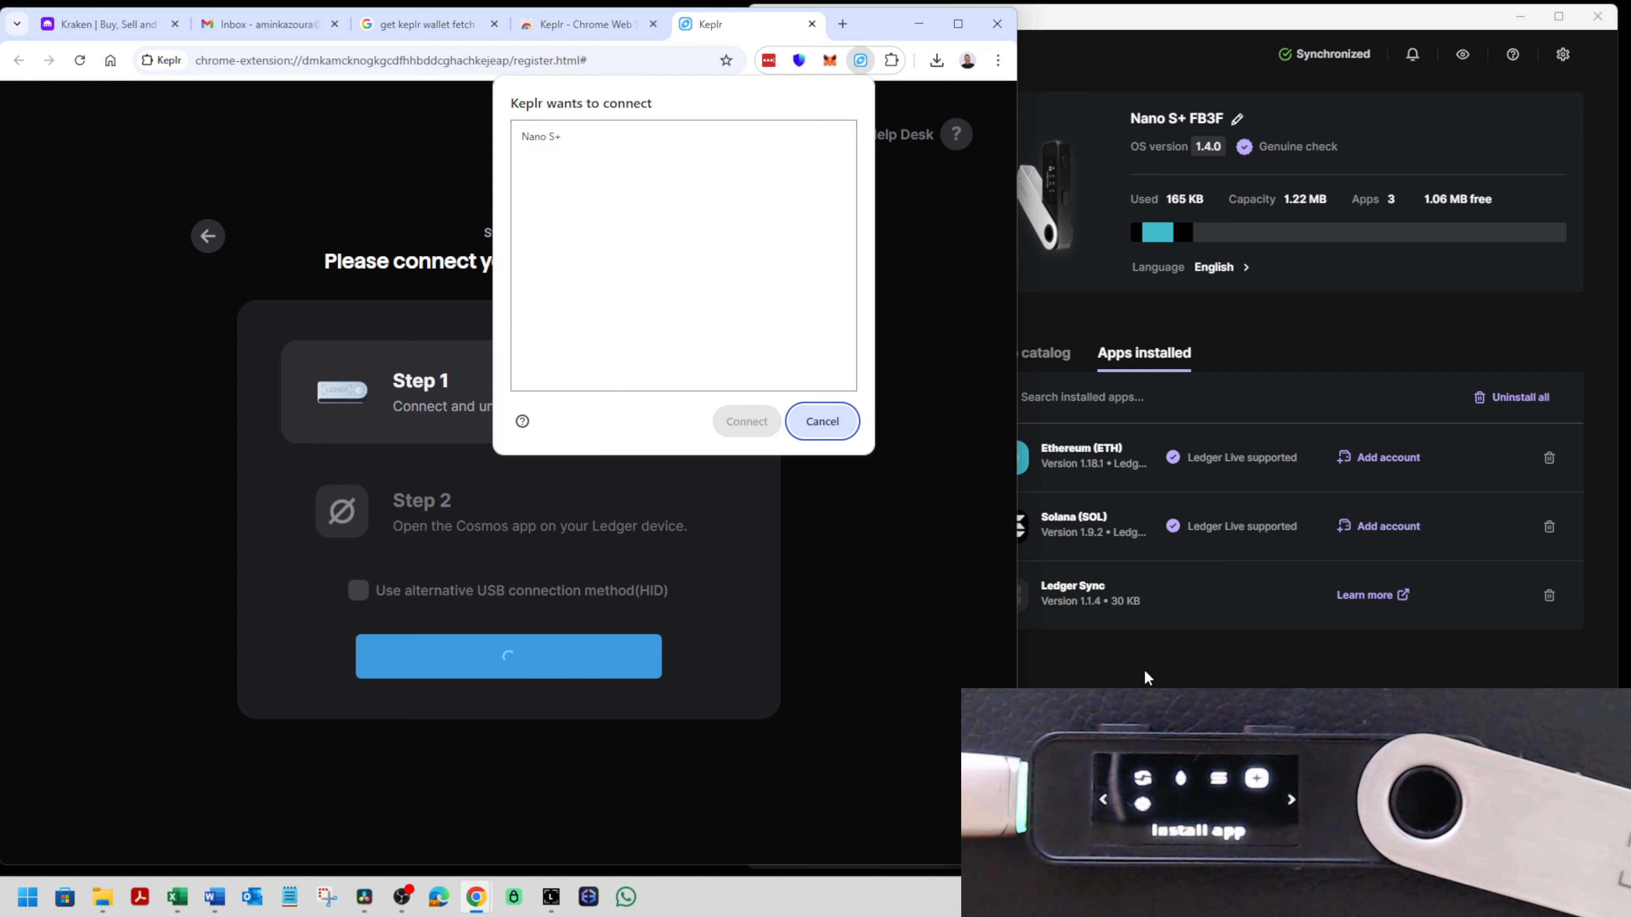
click(1111, 411)
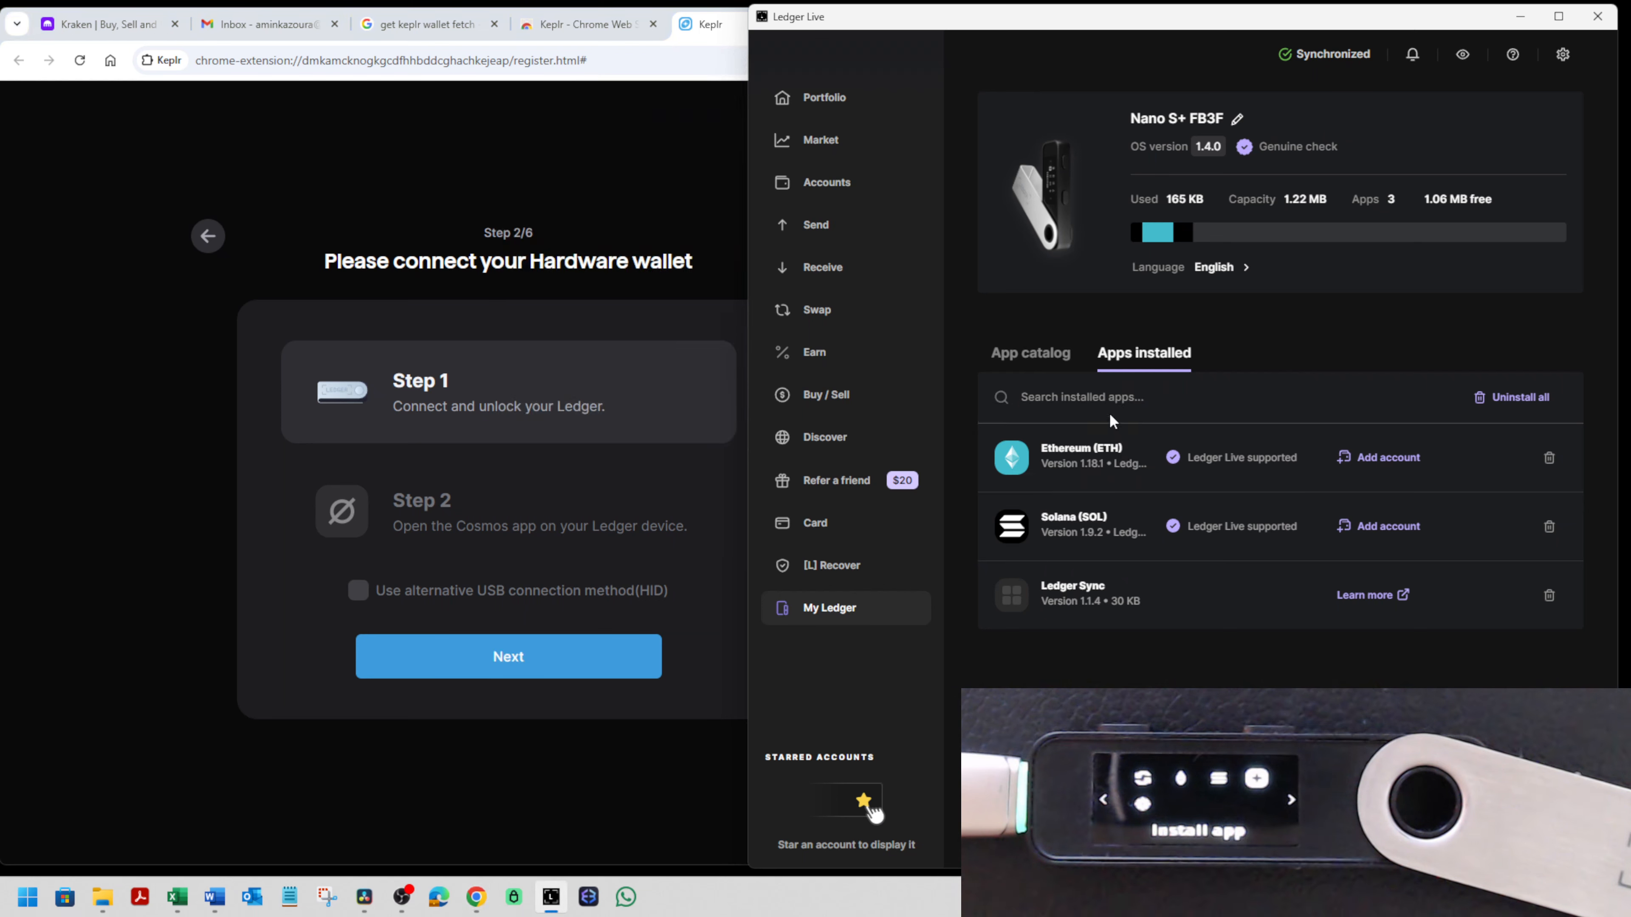
text(cos)
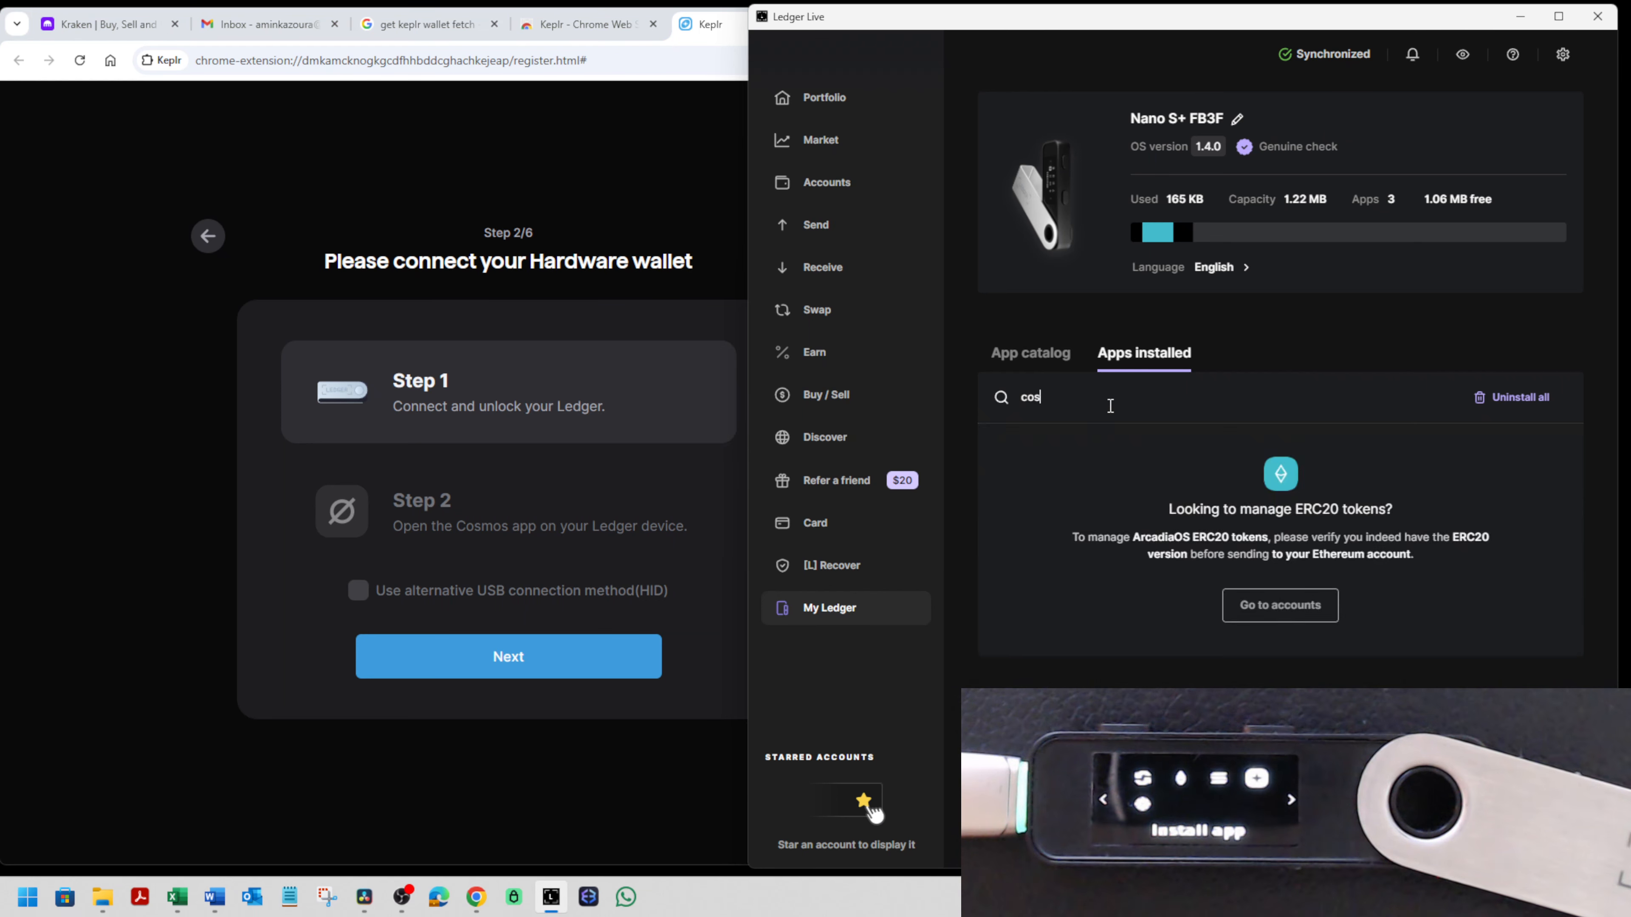
key(BackSpace)
key(BackSpace)
key(BackSpace)
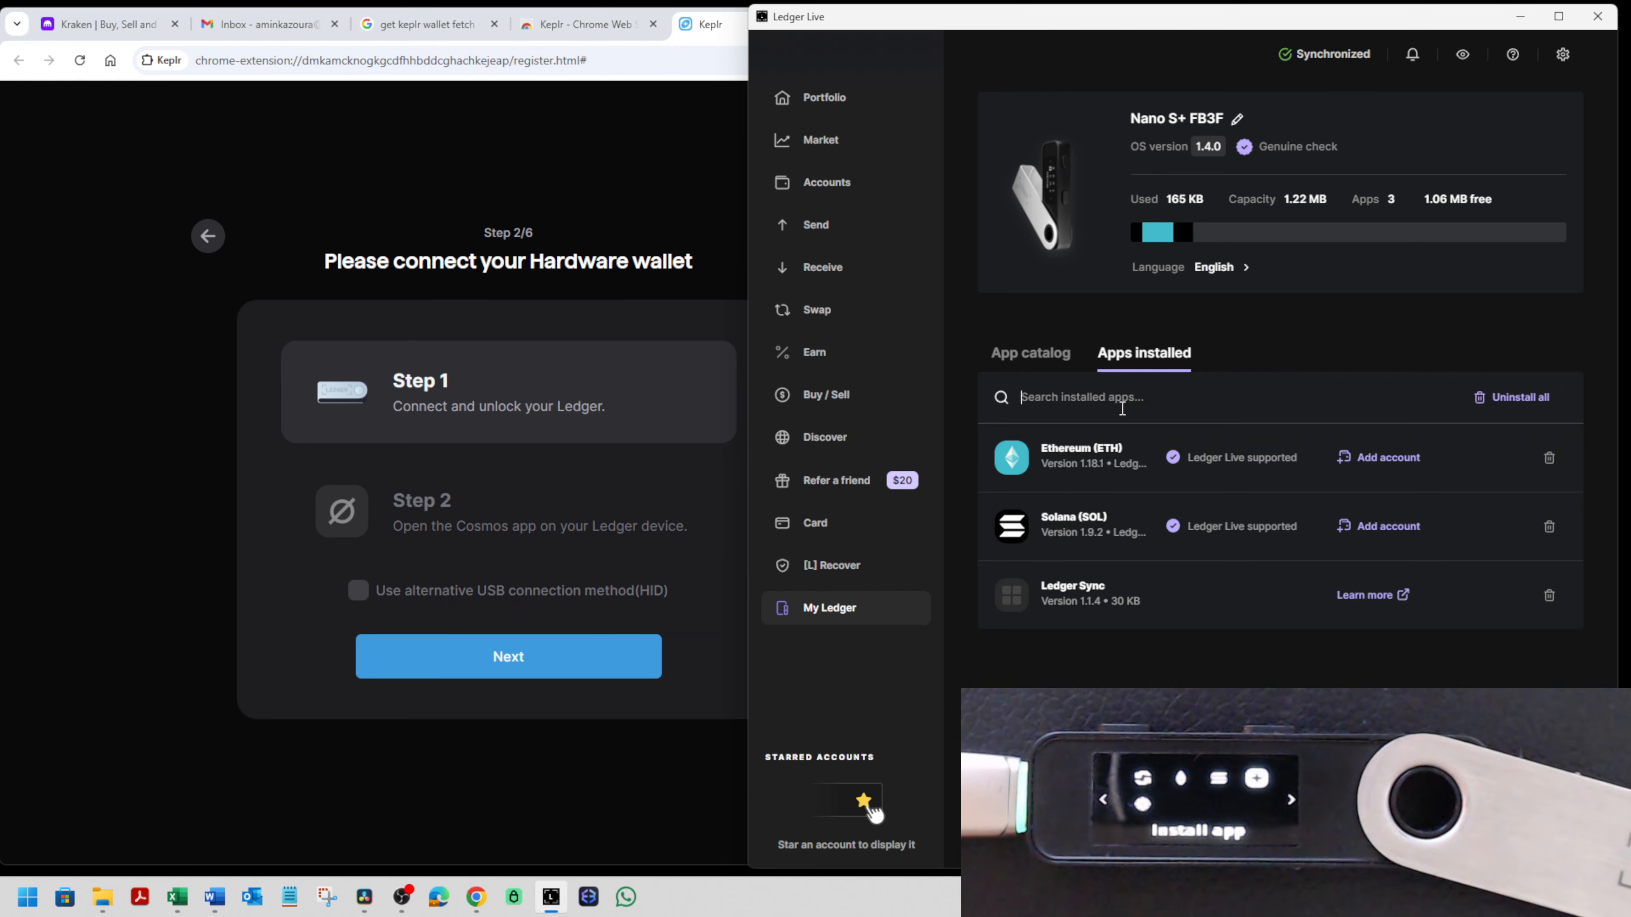
- Find the Cosmos (ATOM) app in Ledger Live's app catalog with the search "cosm" and install it on the Nano S+
click(1031, 353)
click(1057, 404)
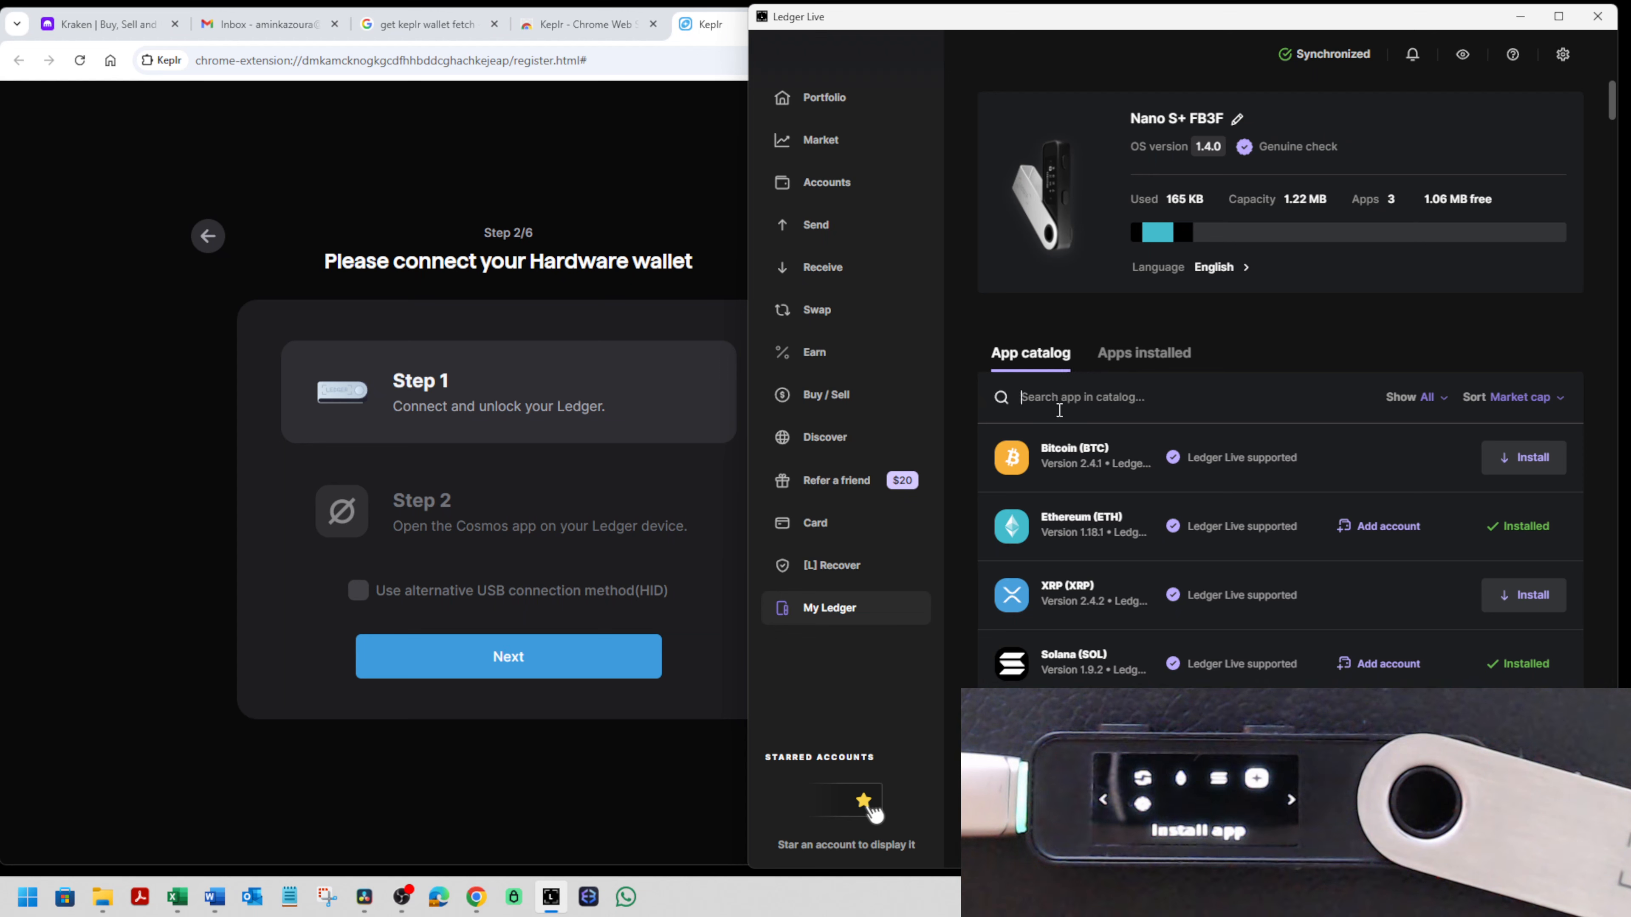
text(cosm)
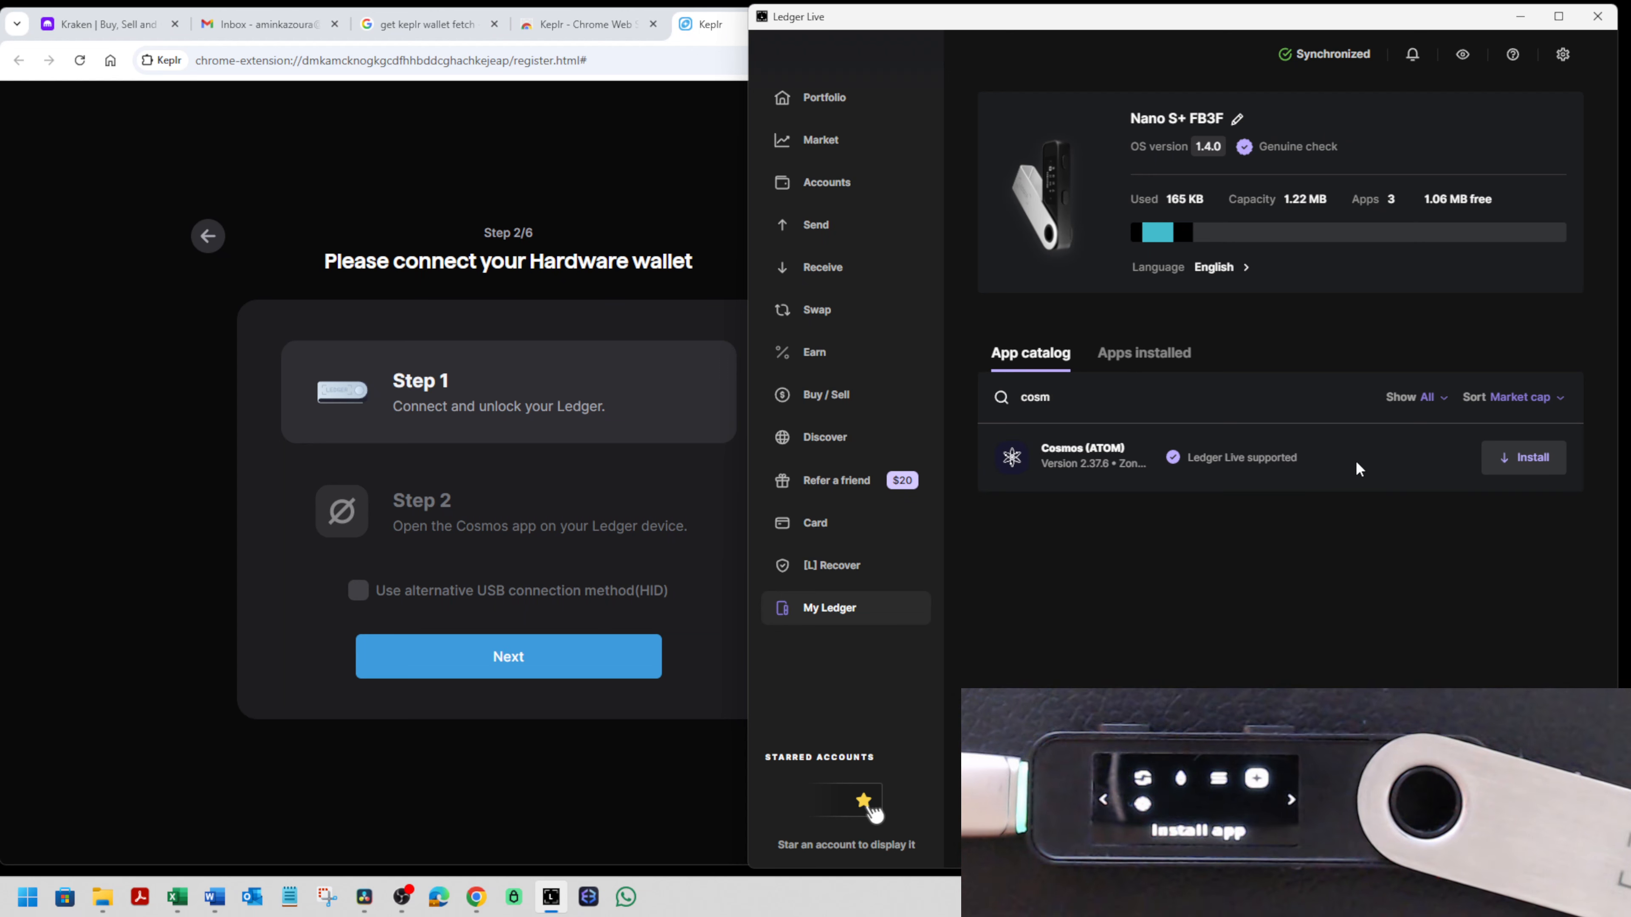
click(1529, 457)
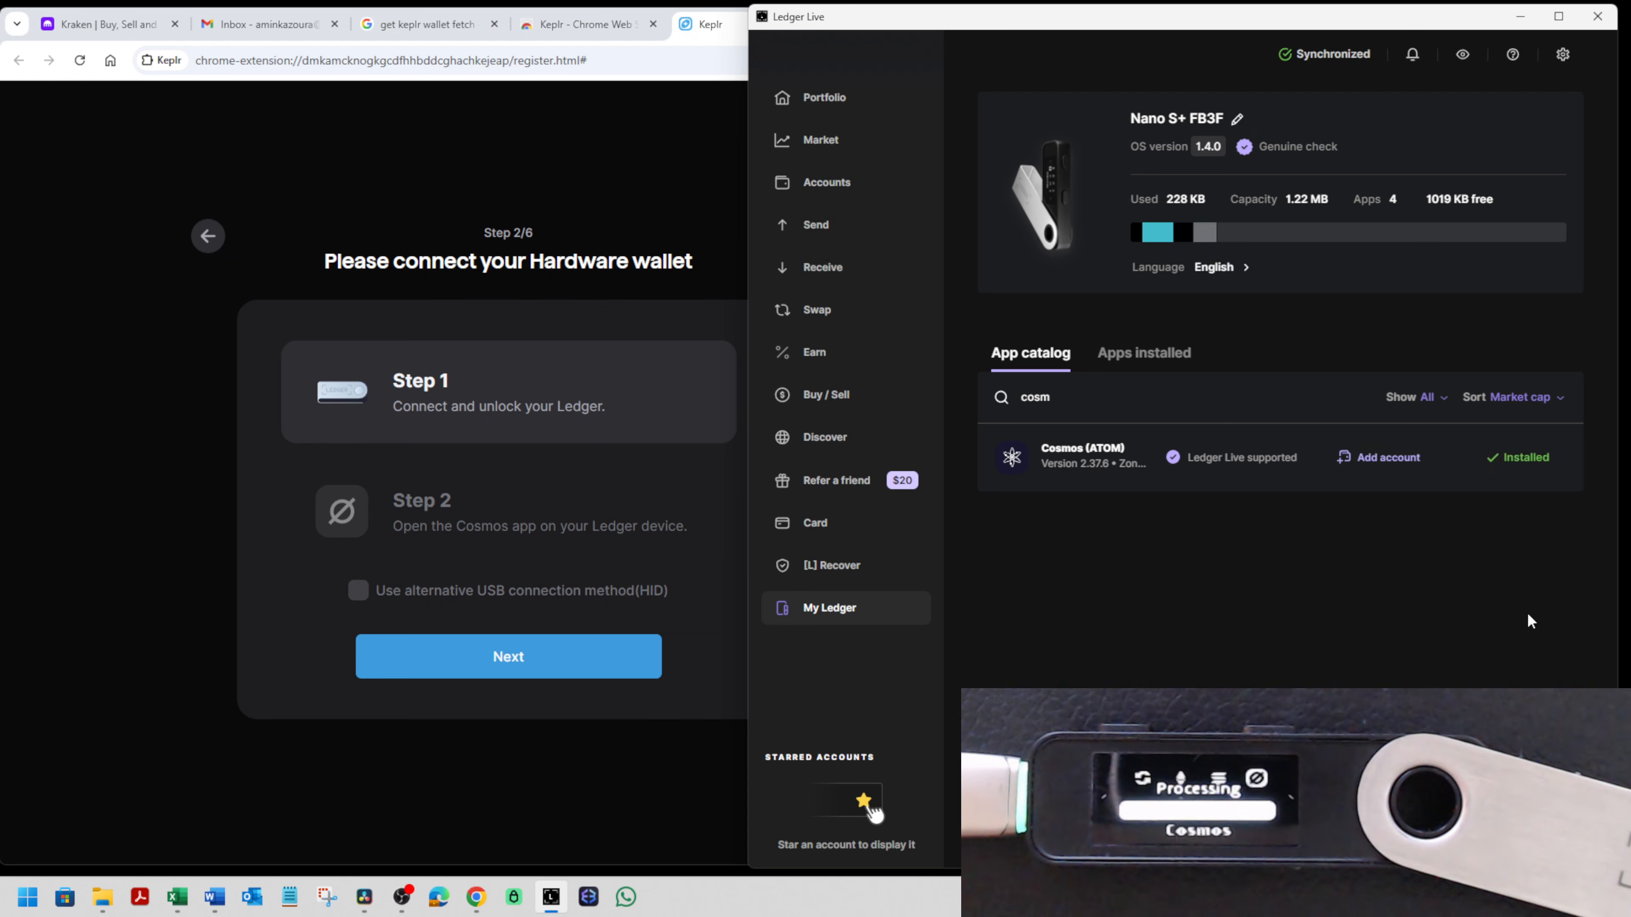
- Close Ledger Live, return to Keplr's hardware wallet setup in Chrome, and grant it access to the Nano S+
click(1598, 16)
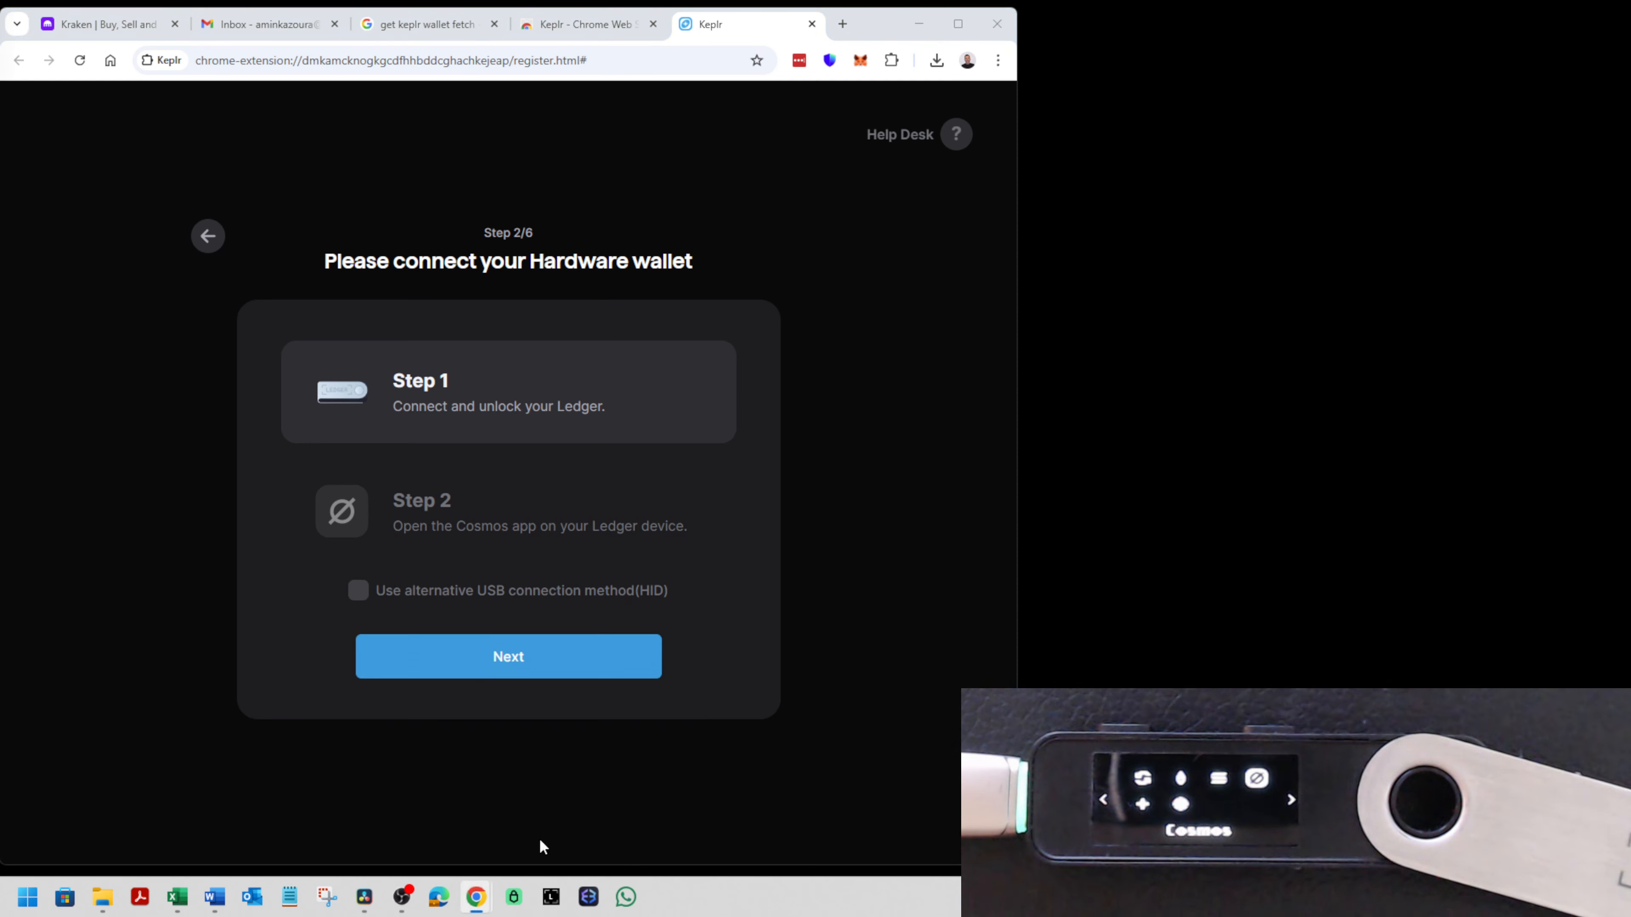
click(920, 23)
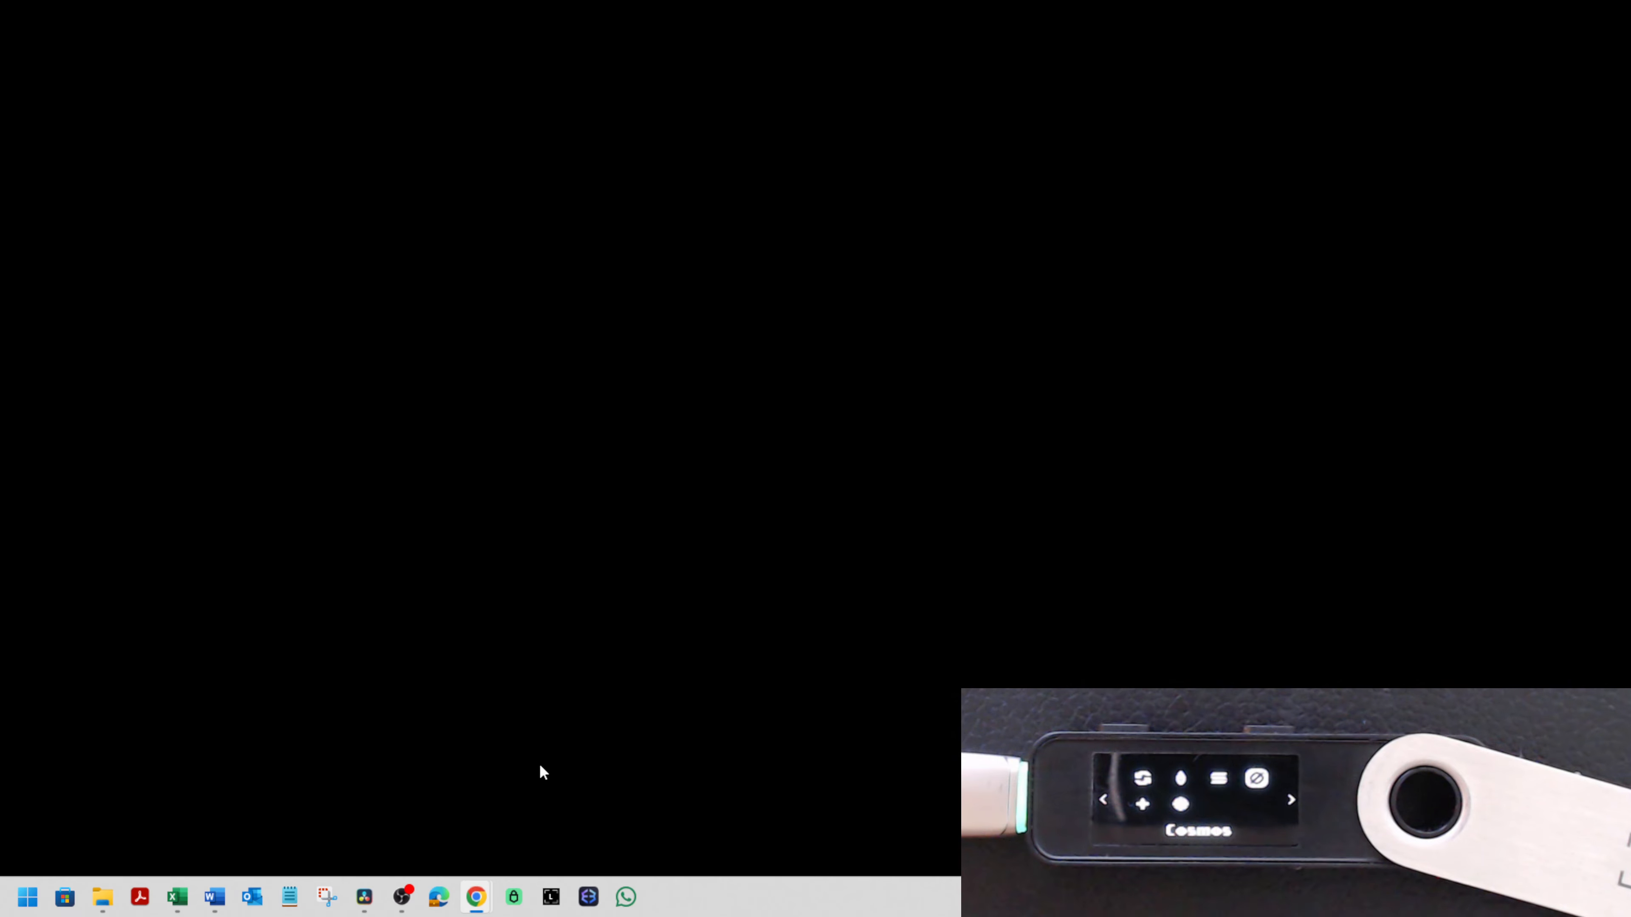
mouse_move(477, 896)
click(433, 818)
click(568, 650)
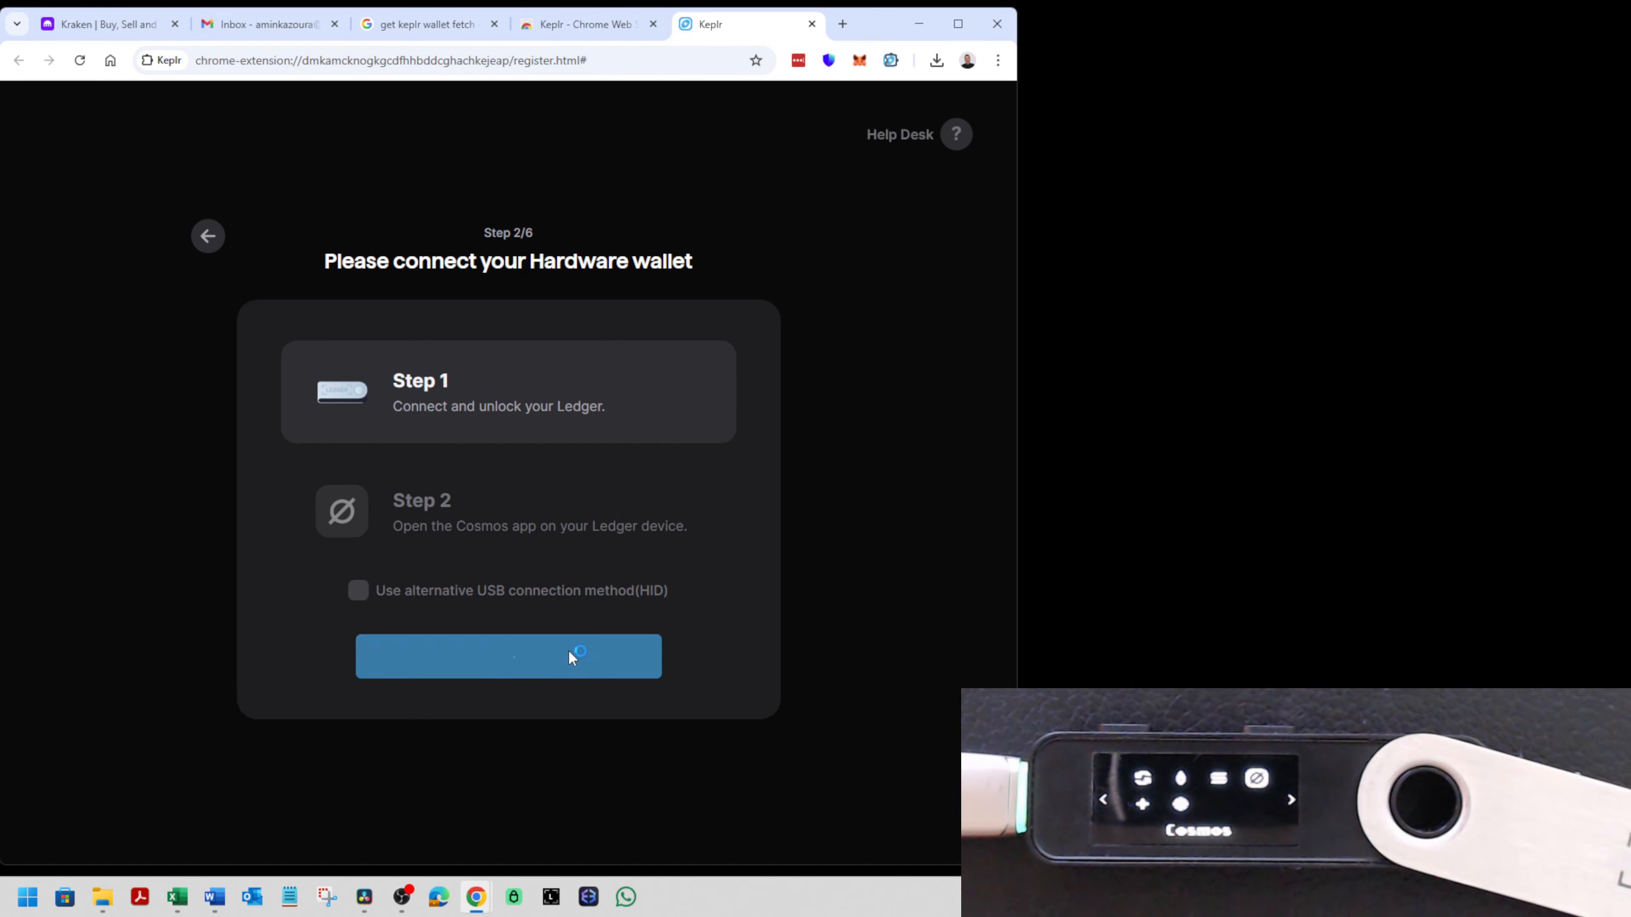
click(555, 139)
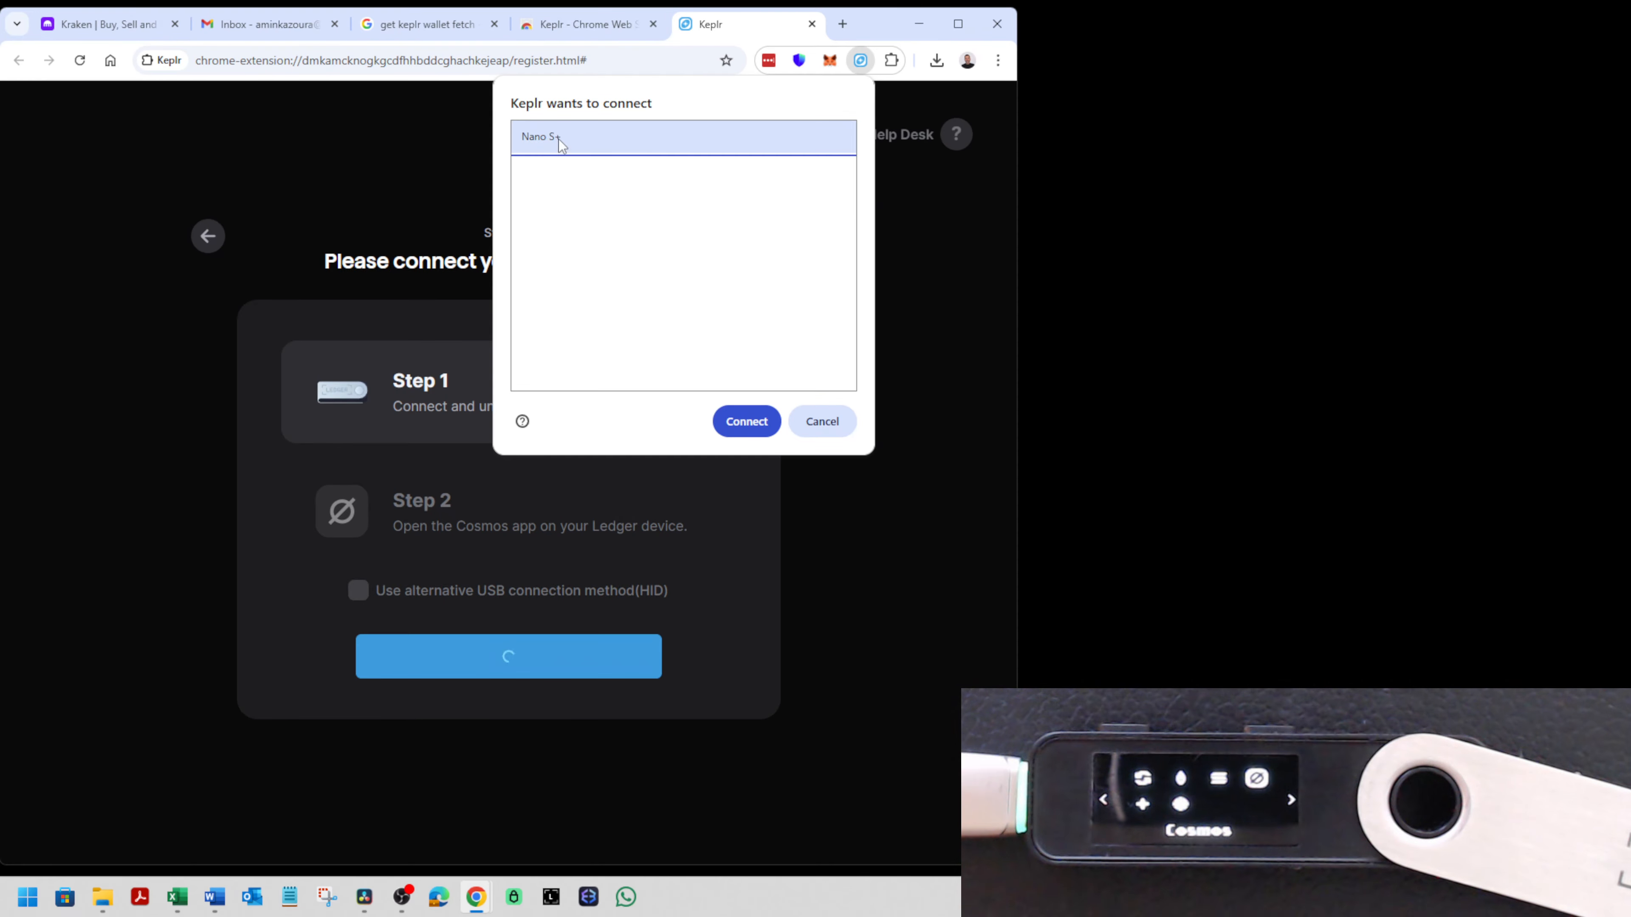
click(740, 424)
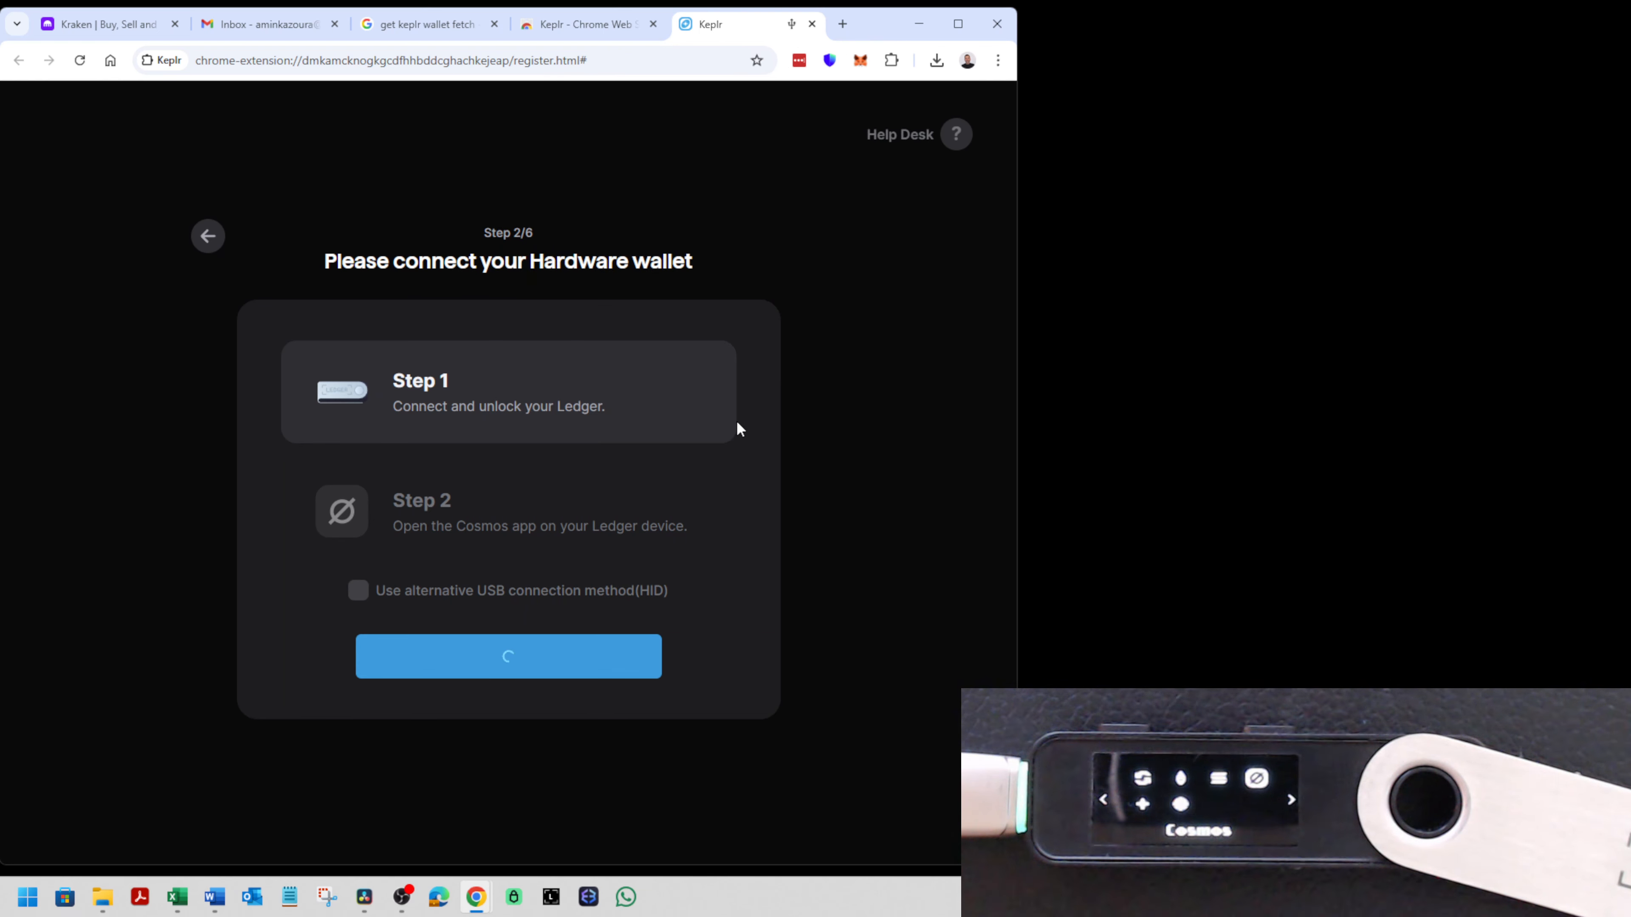
- Enable the alternative USB connection method (HID) and connect the Ledger to Keplr with its Cosmos app open
click(359, 601)
double_click(651, 589)
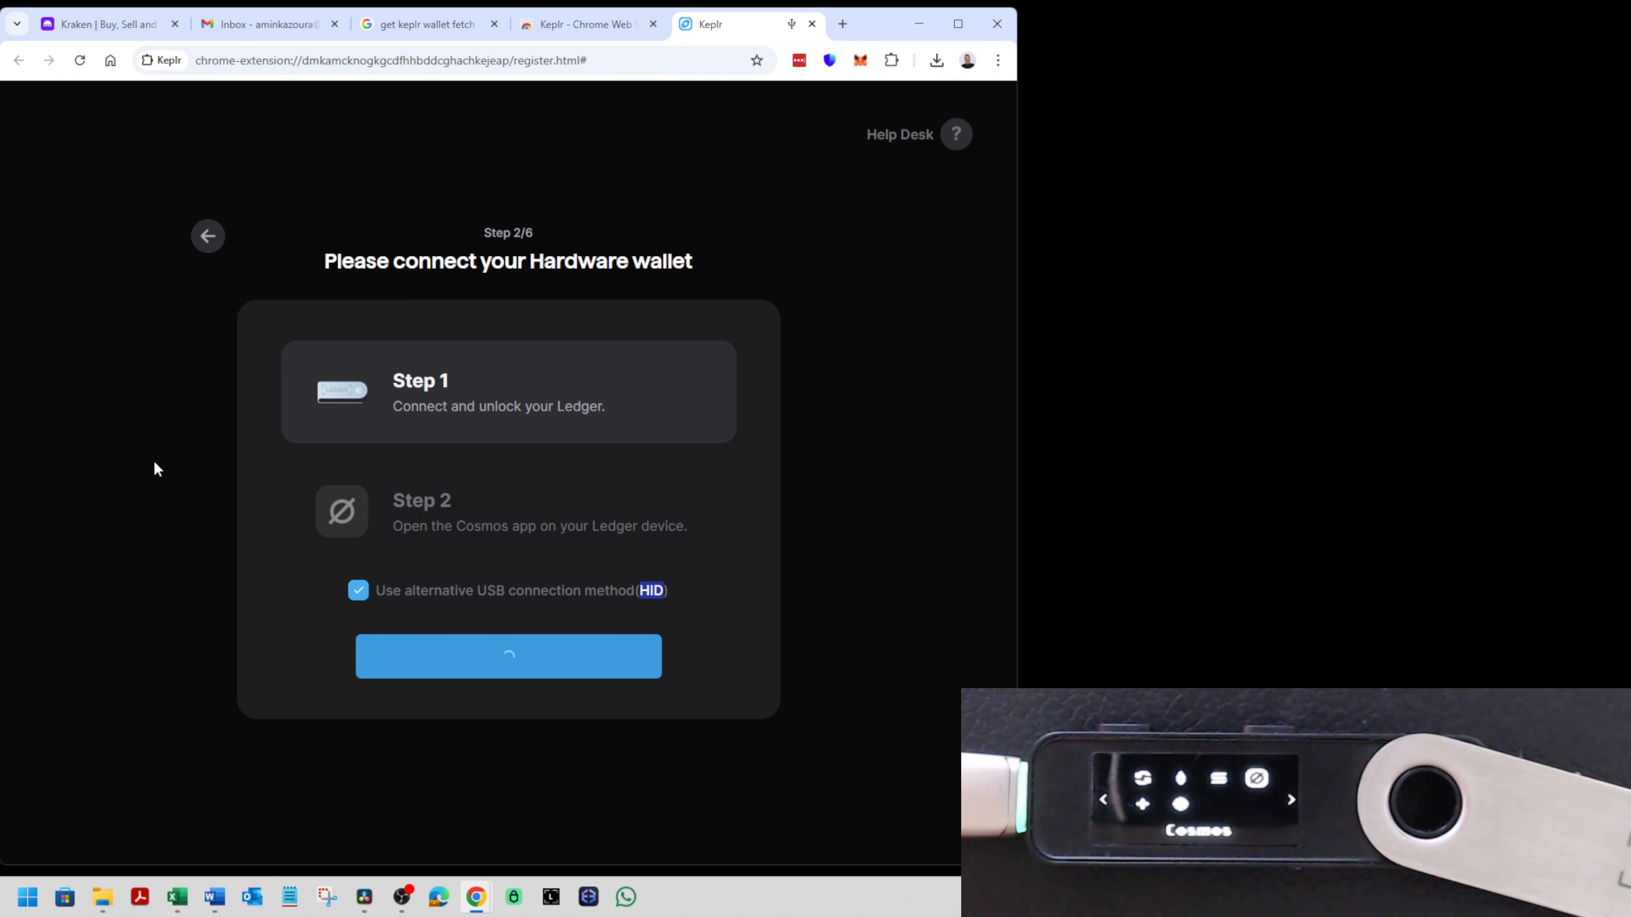
click(212, 247)
click(528, 732)
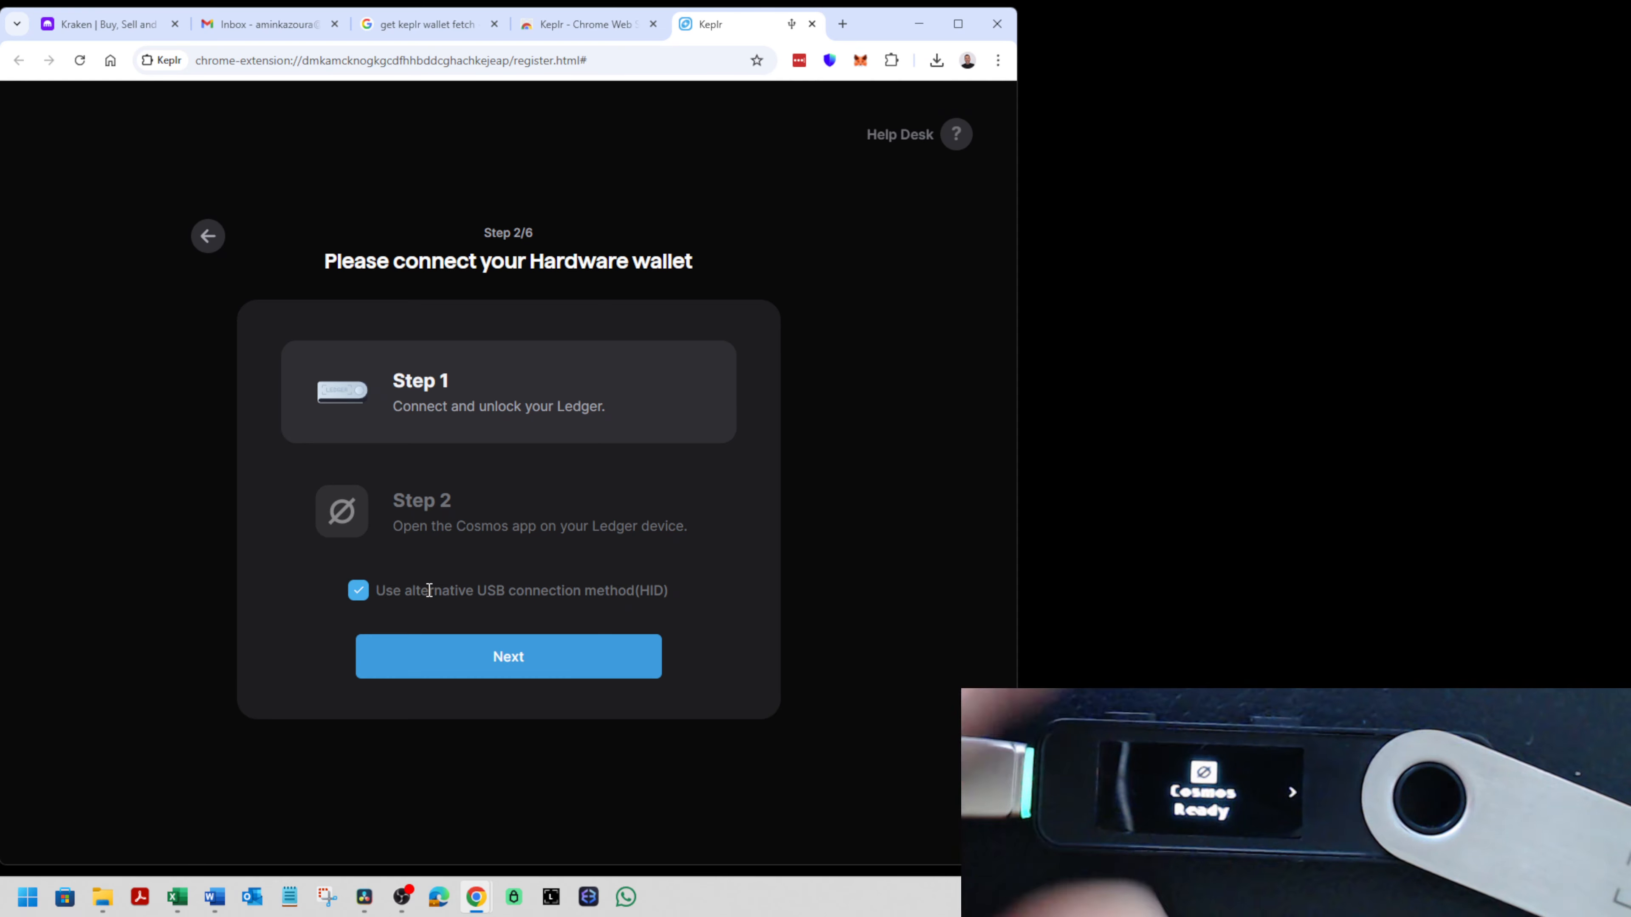
drag(509, 527, 584, 527)
click(514, 670)
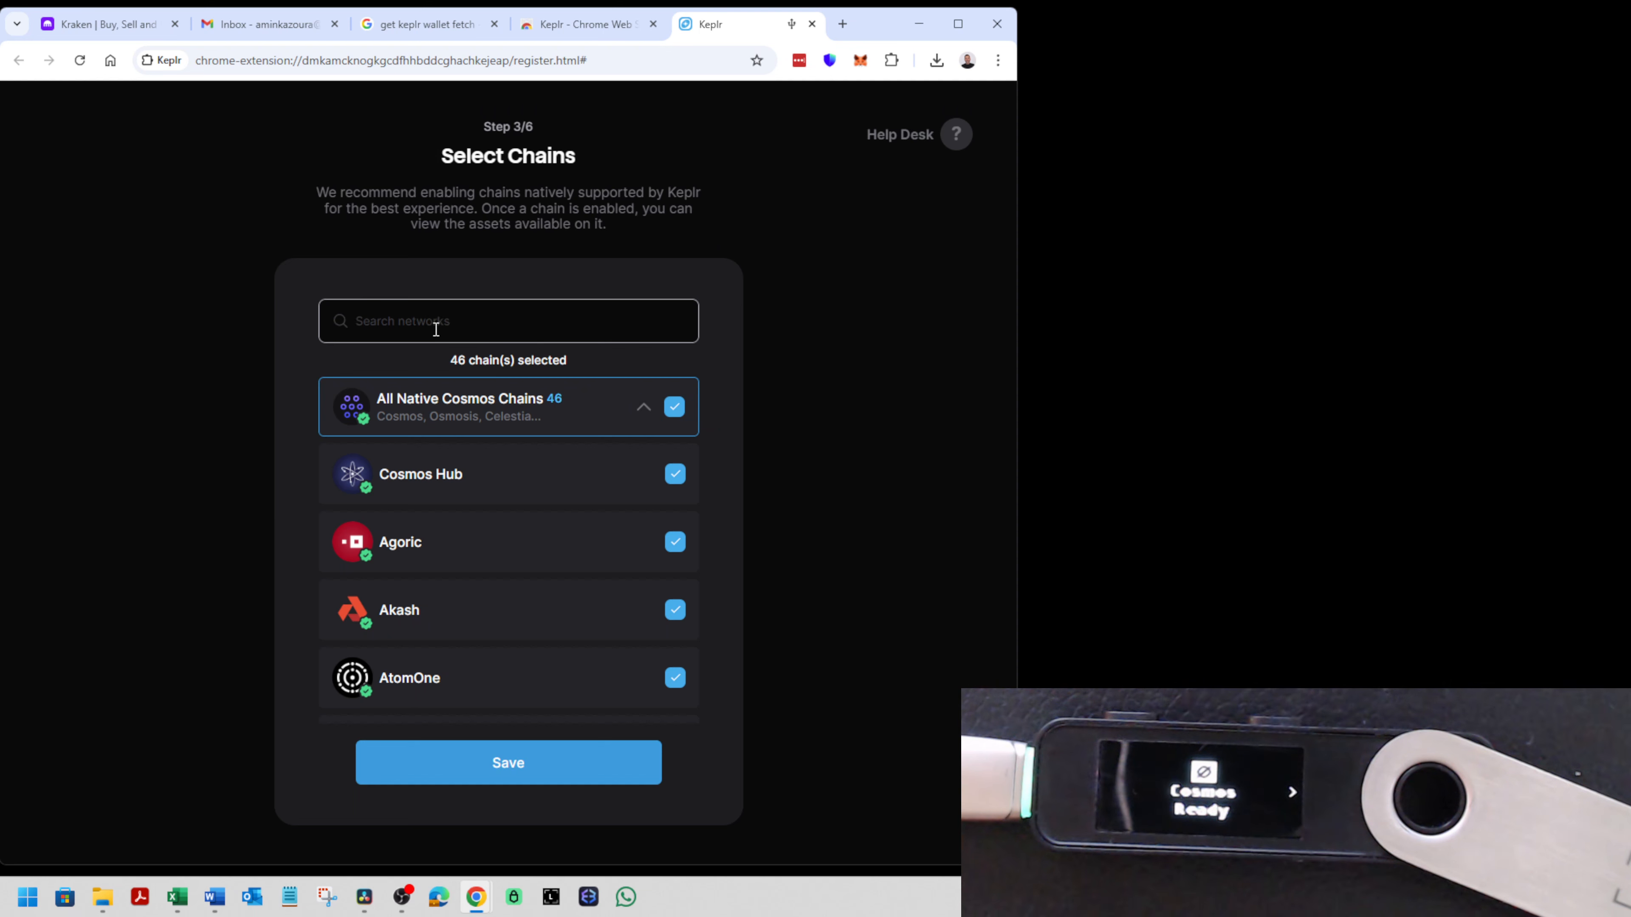
- Add the fetchhub chain with the search "fet", skip the EVM and Starknet chains, and finish the Keplr setup
text(fet)
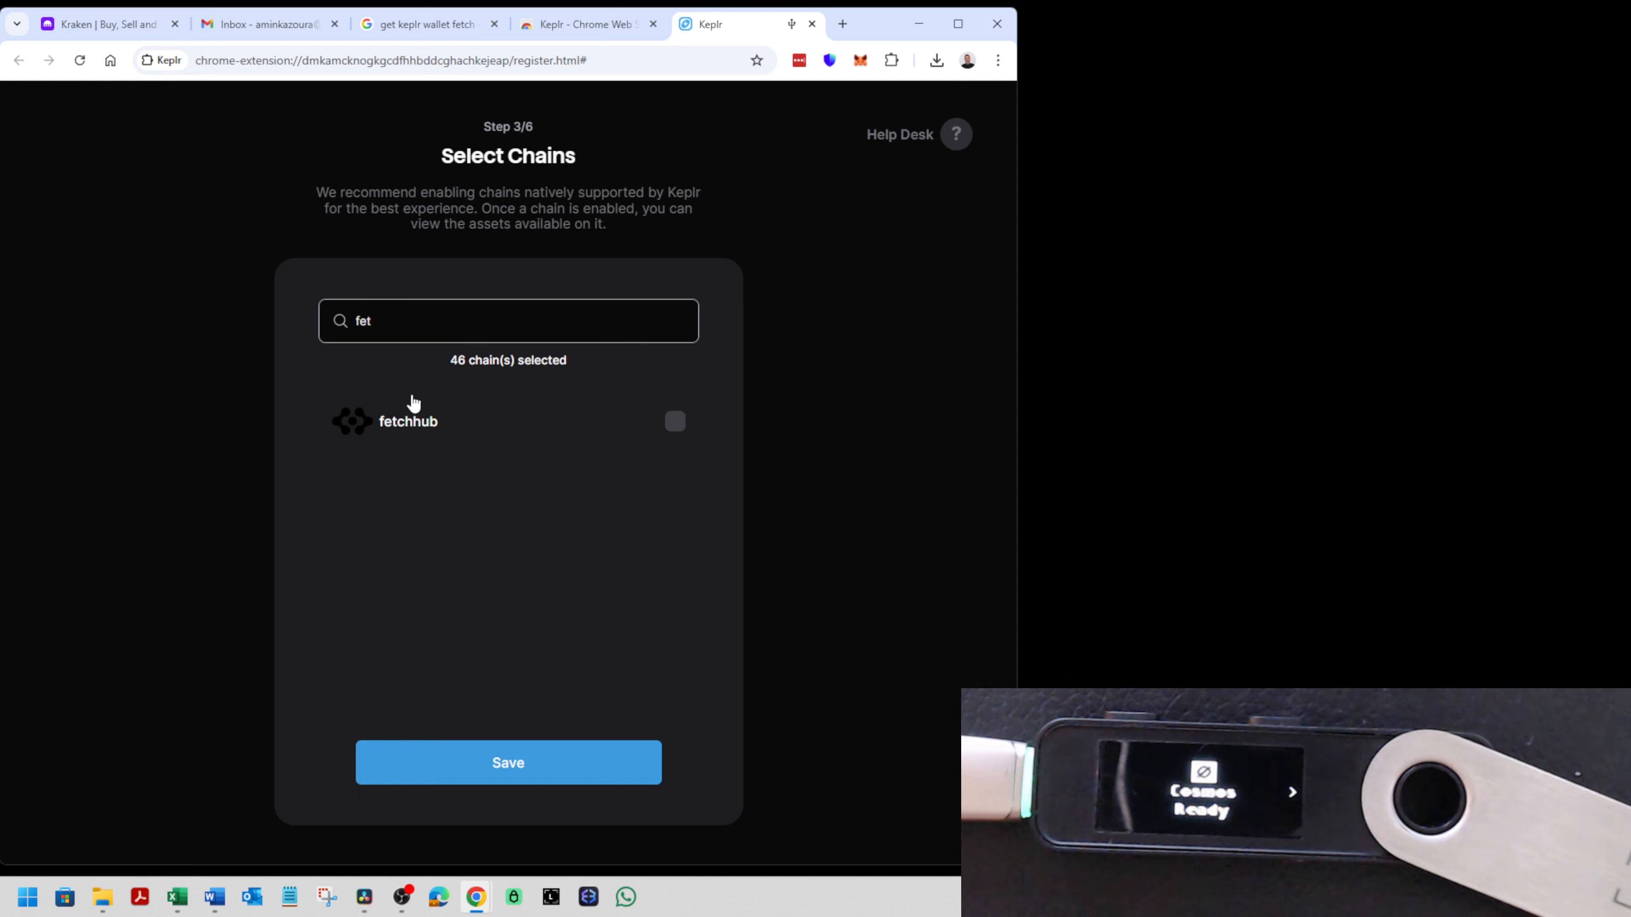
click(676, 423)
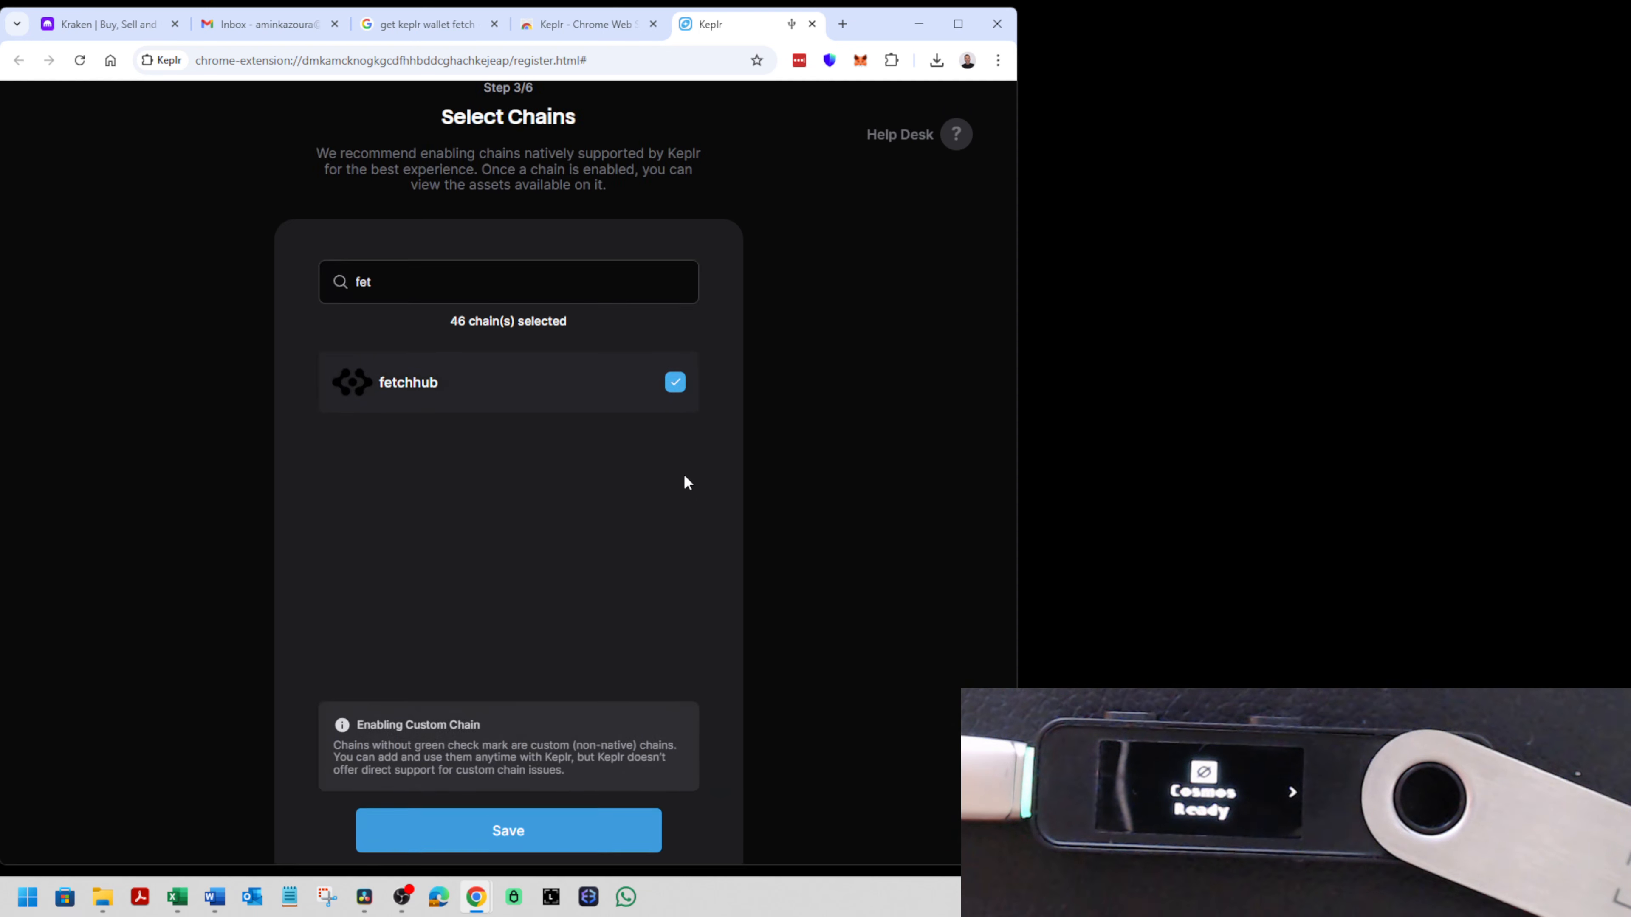
click(536, 835)
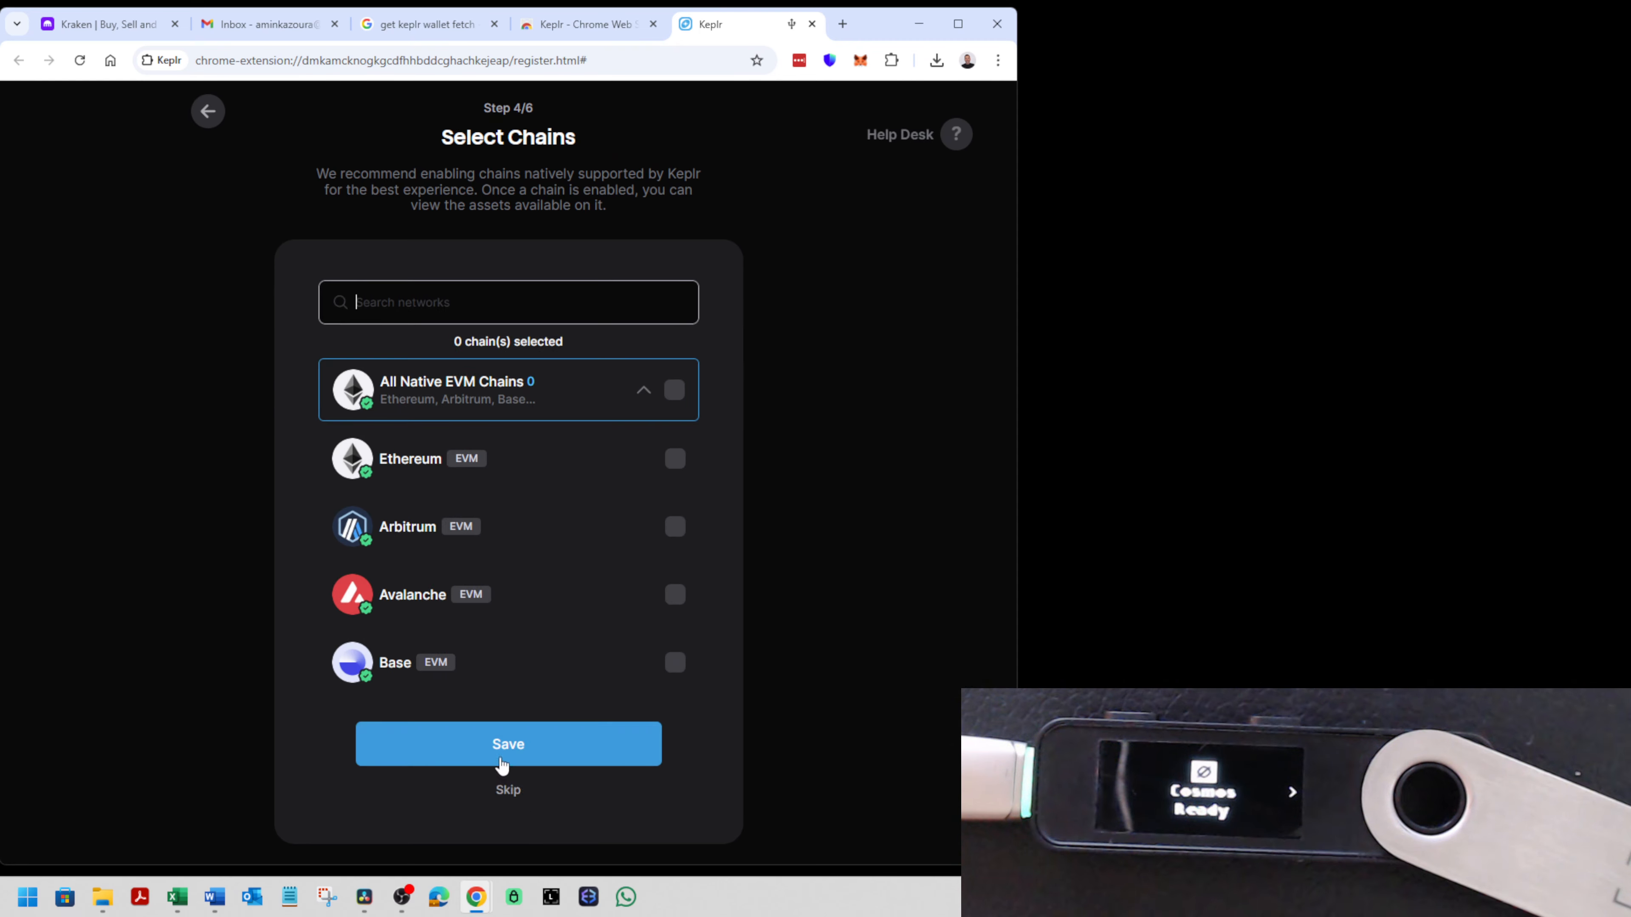
click(518, 798)
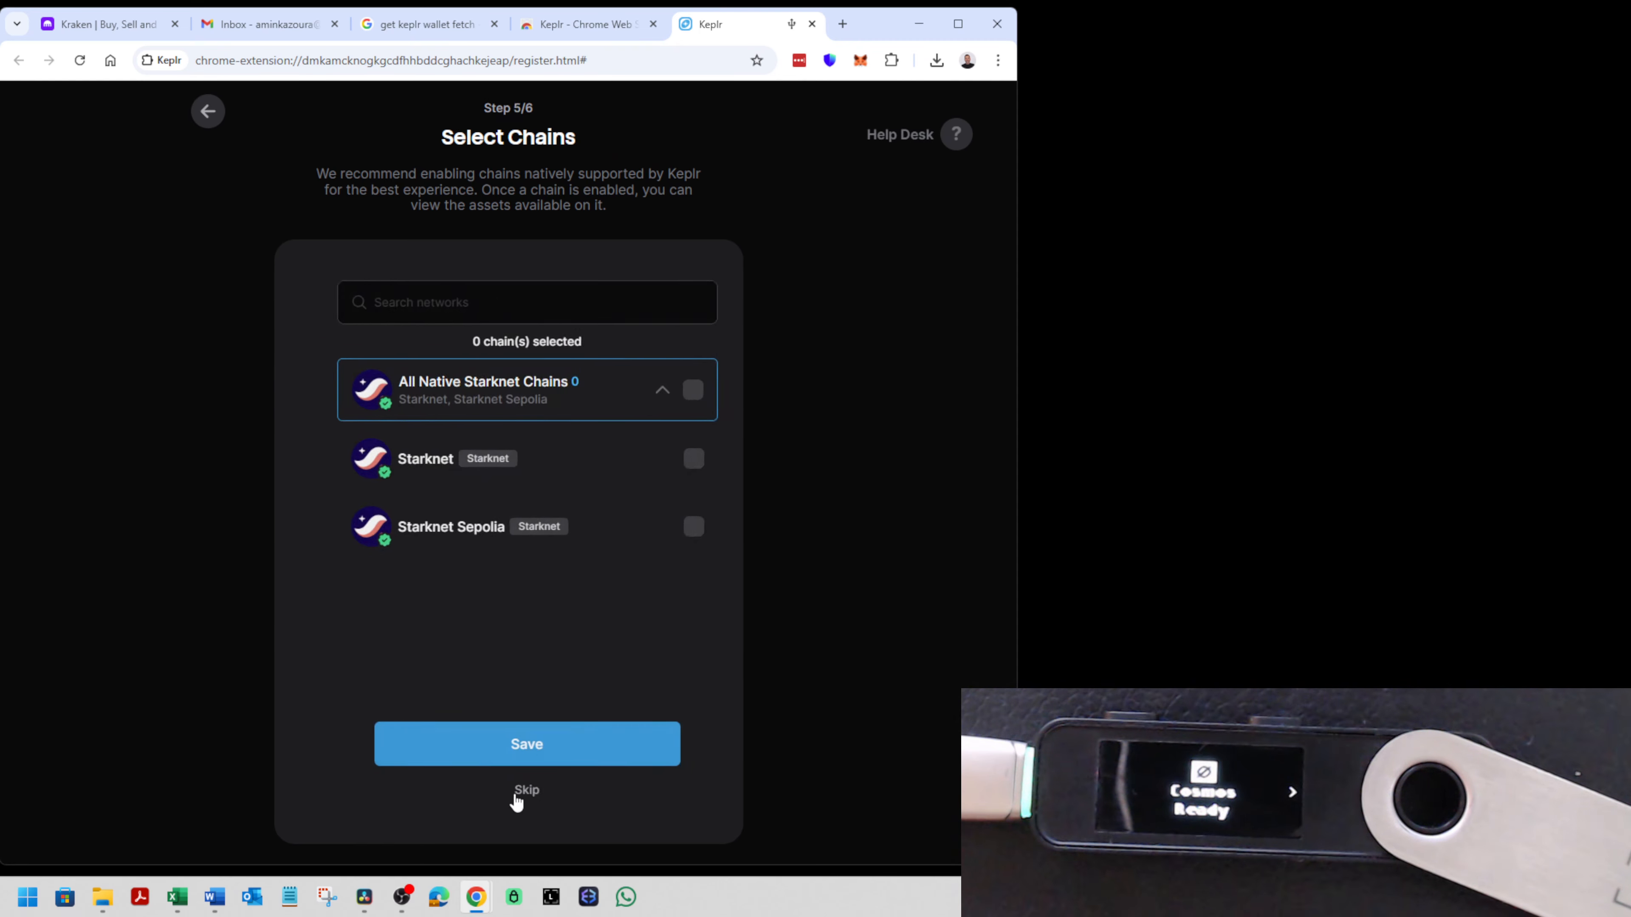
click(513, 794)
click(515, 802)
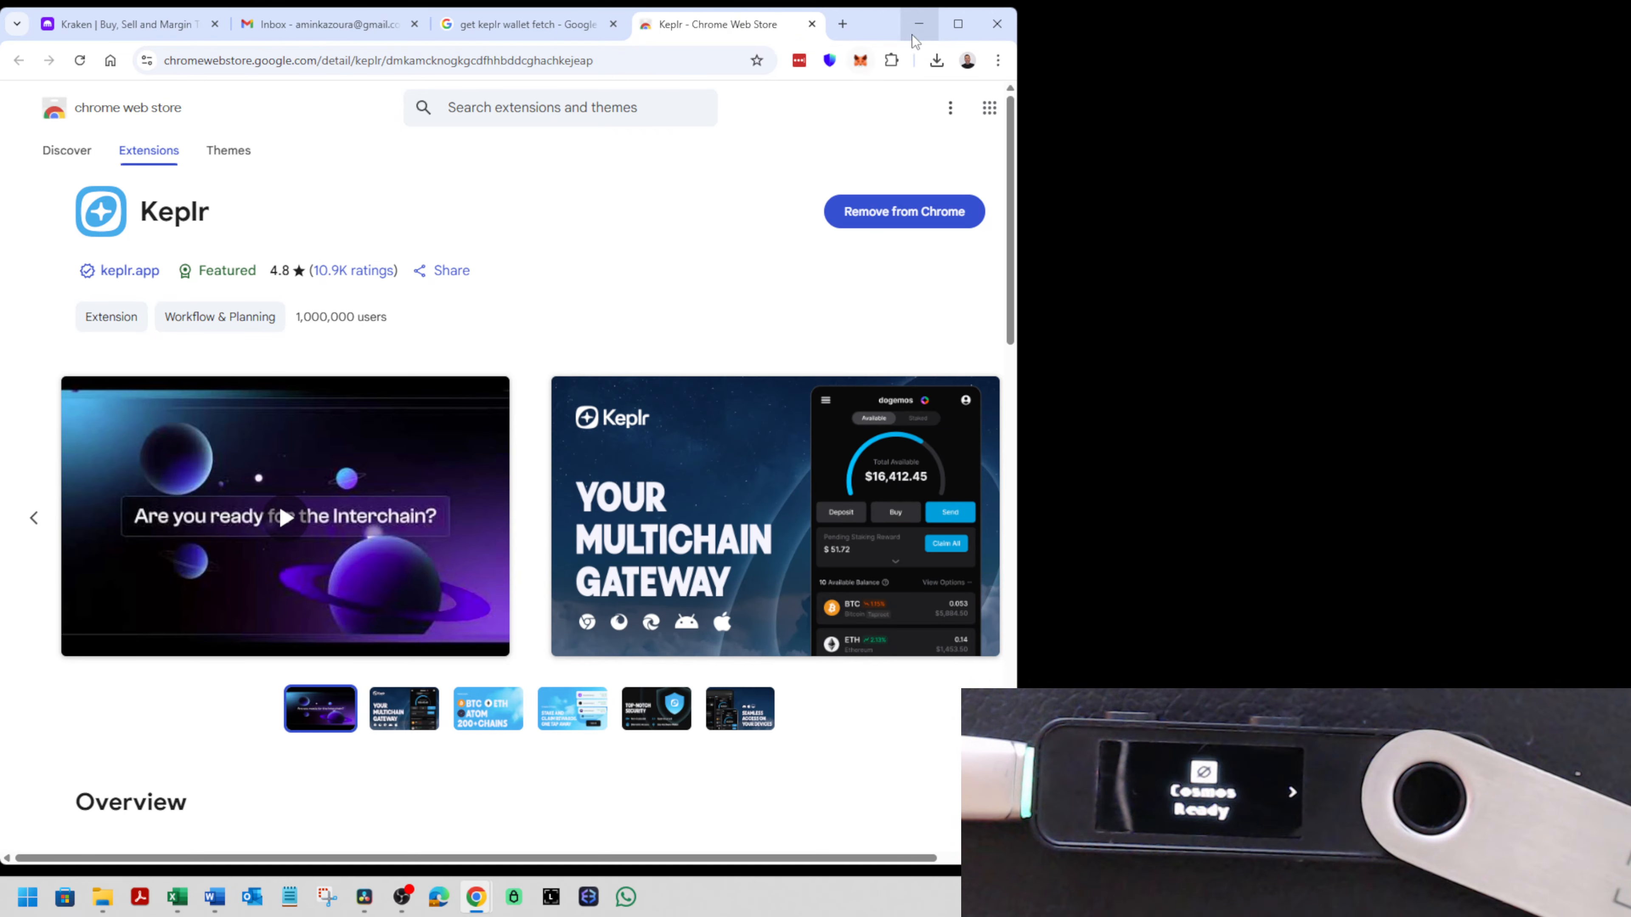
- Maximize the Chrome window, pin the Keplr extension, and look at the Ledger Temp wallet in it
click(957, 26)
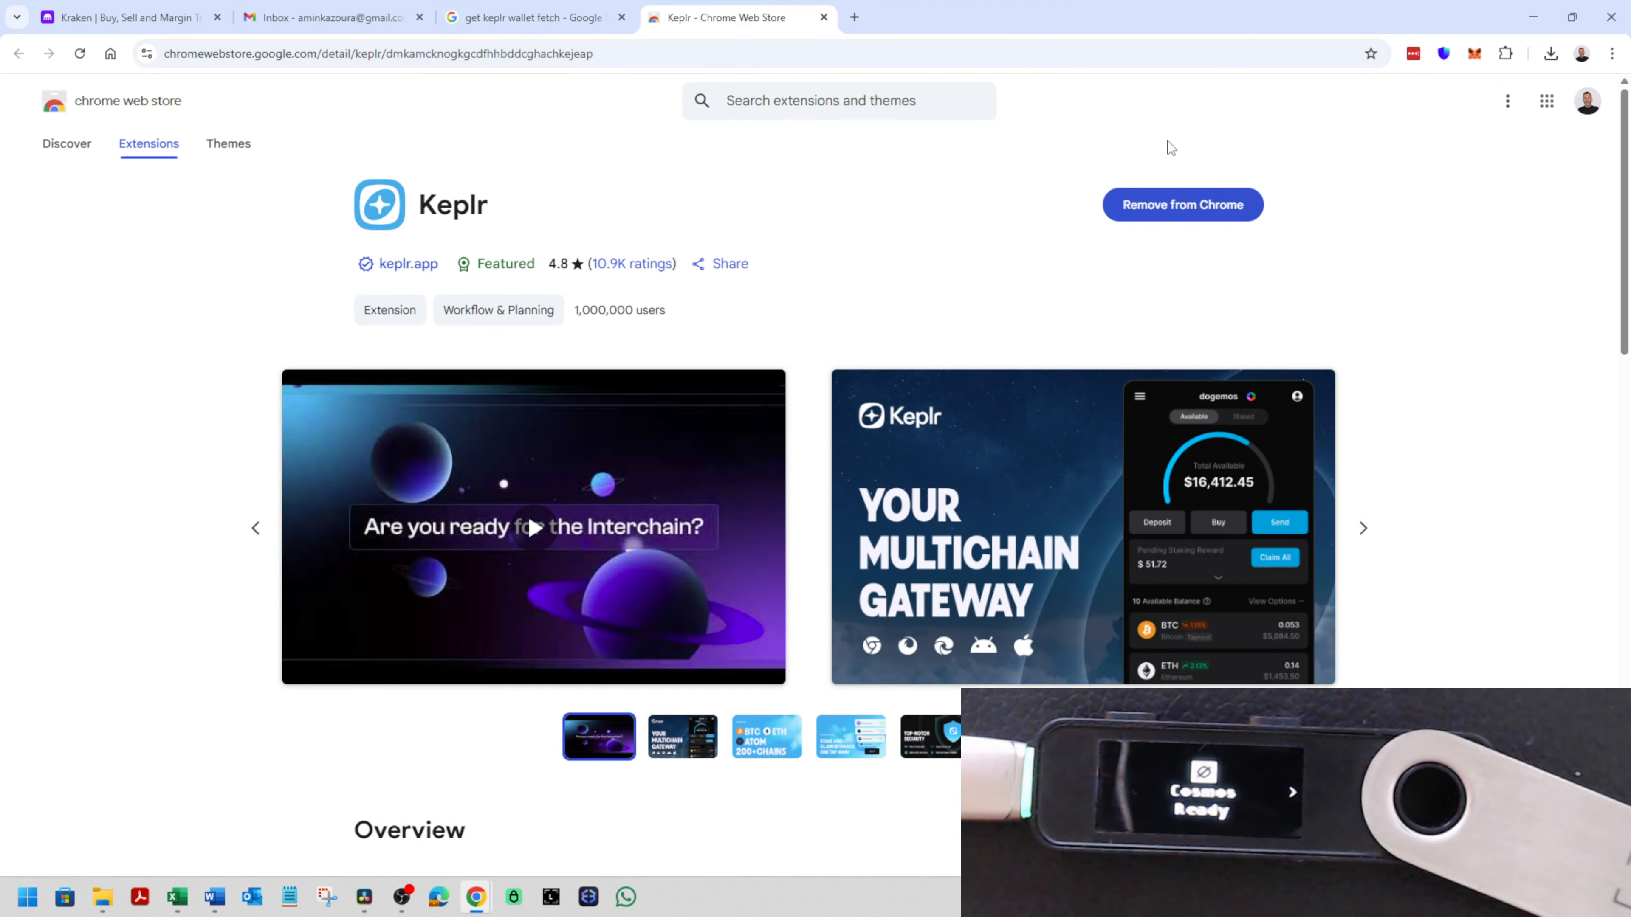
click(1506, 53)
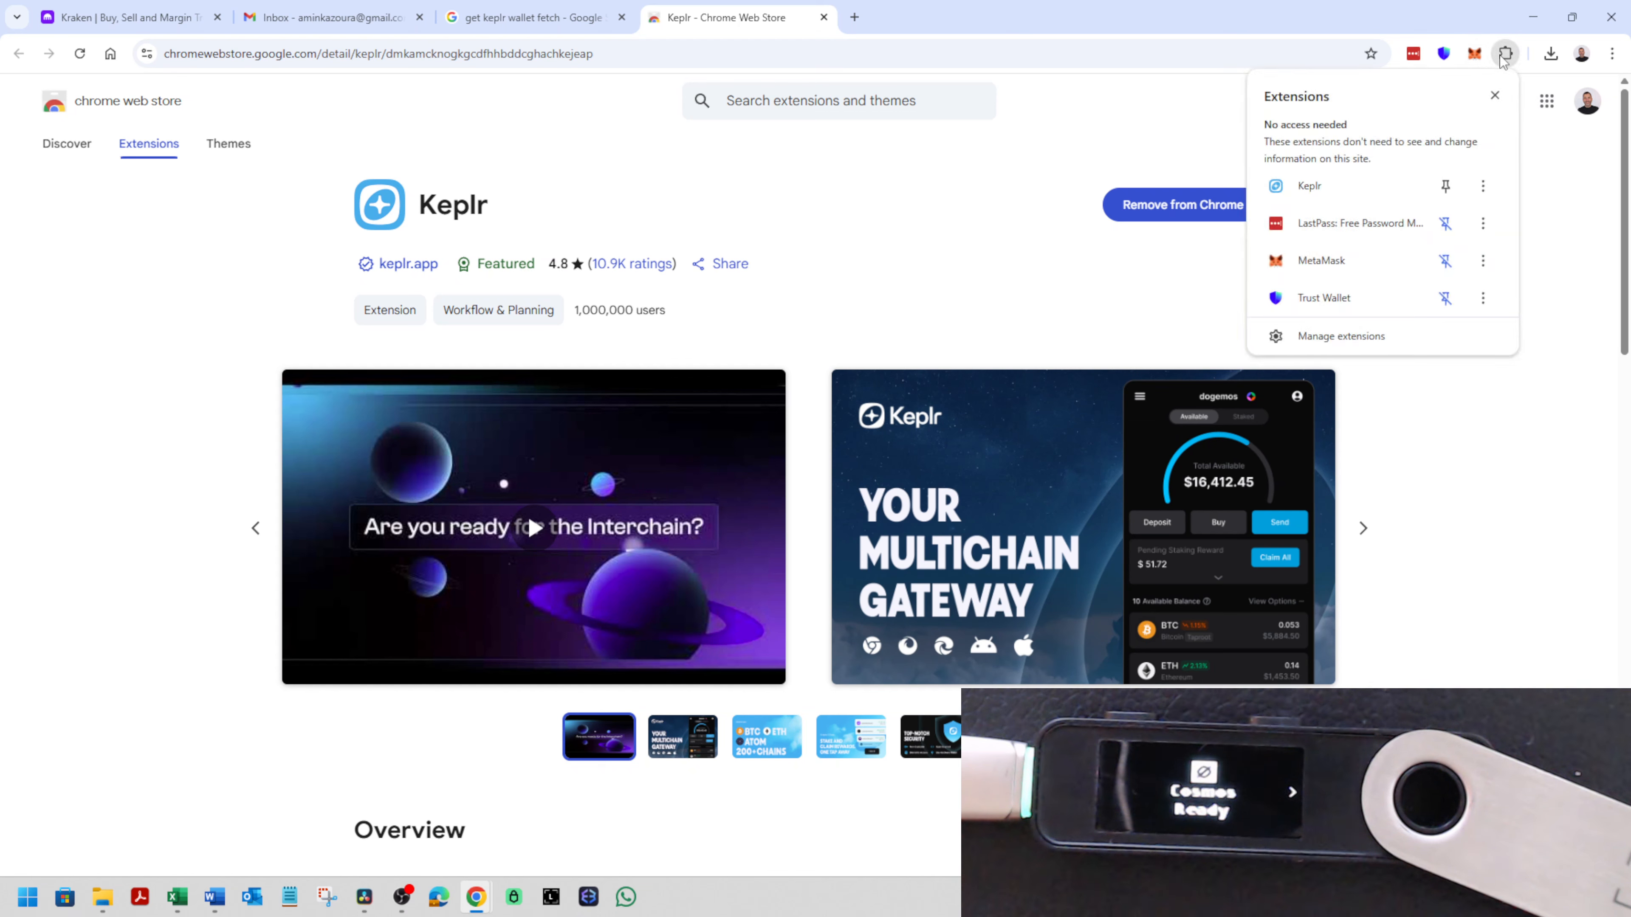
click(1445, 186)
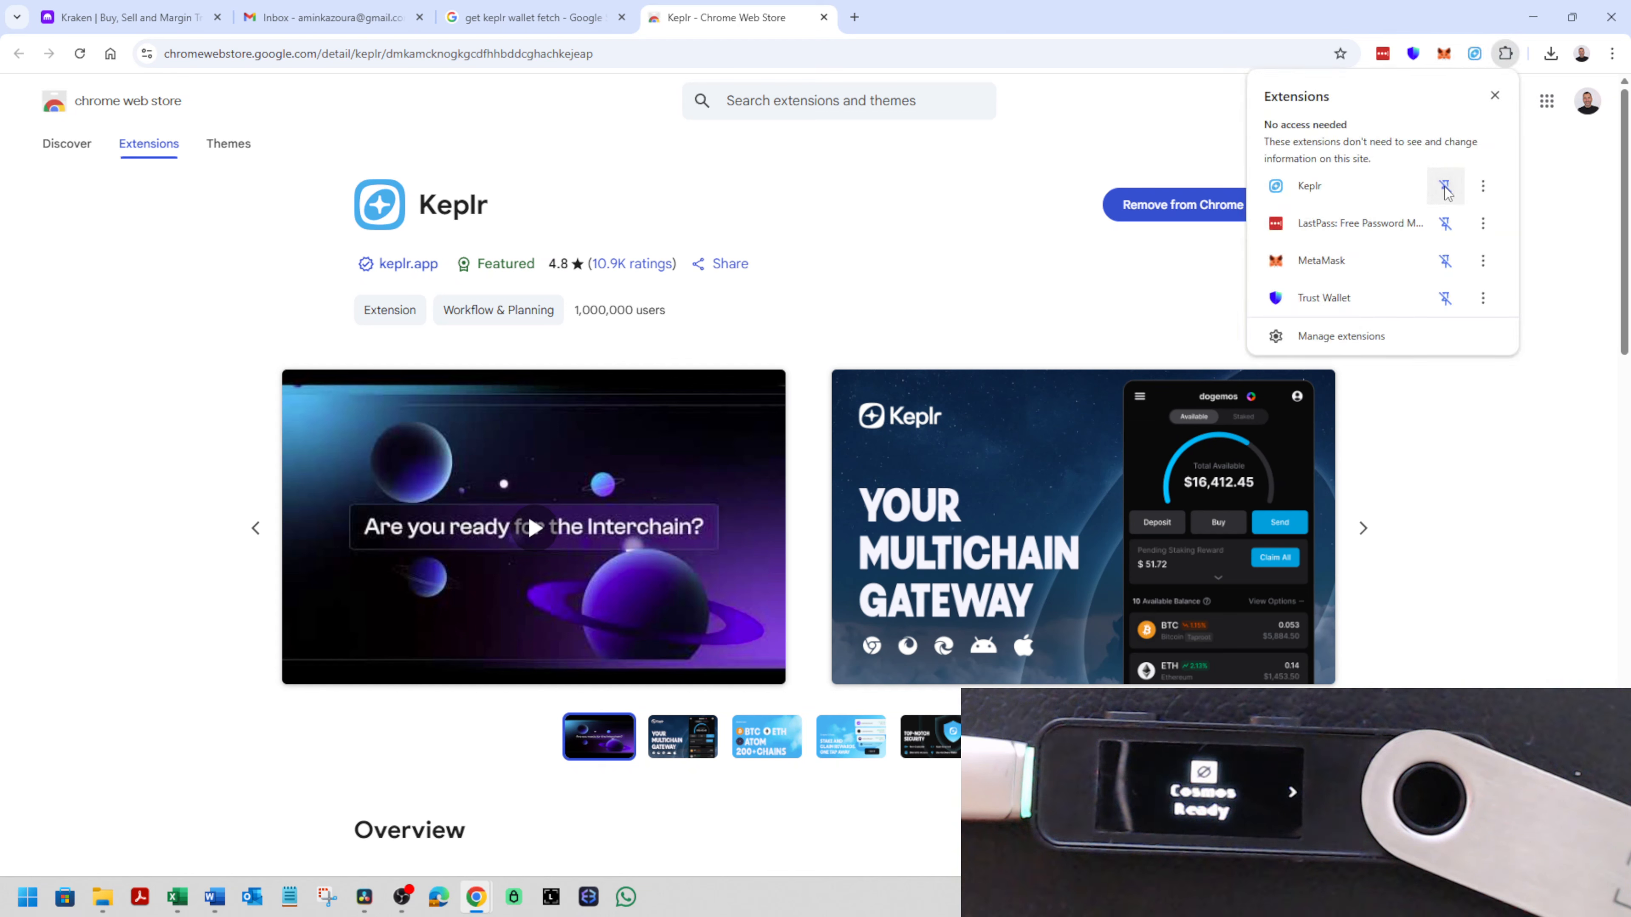
click(1474, 54)
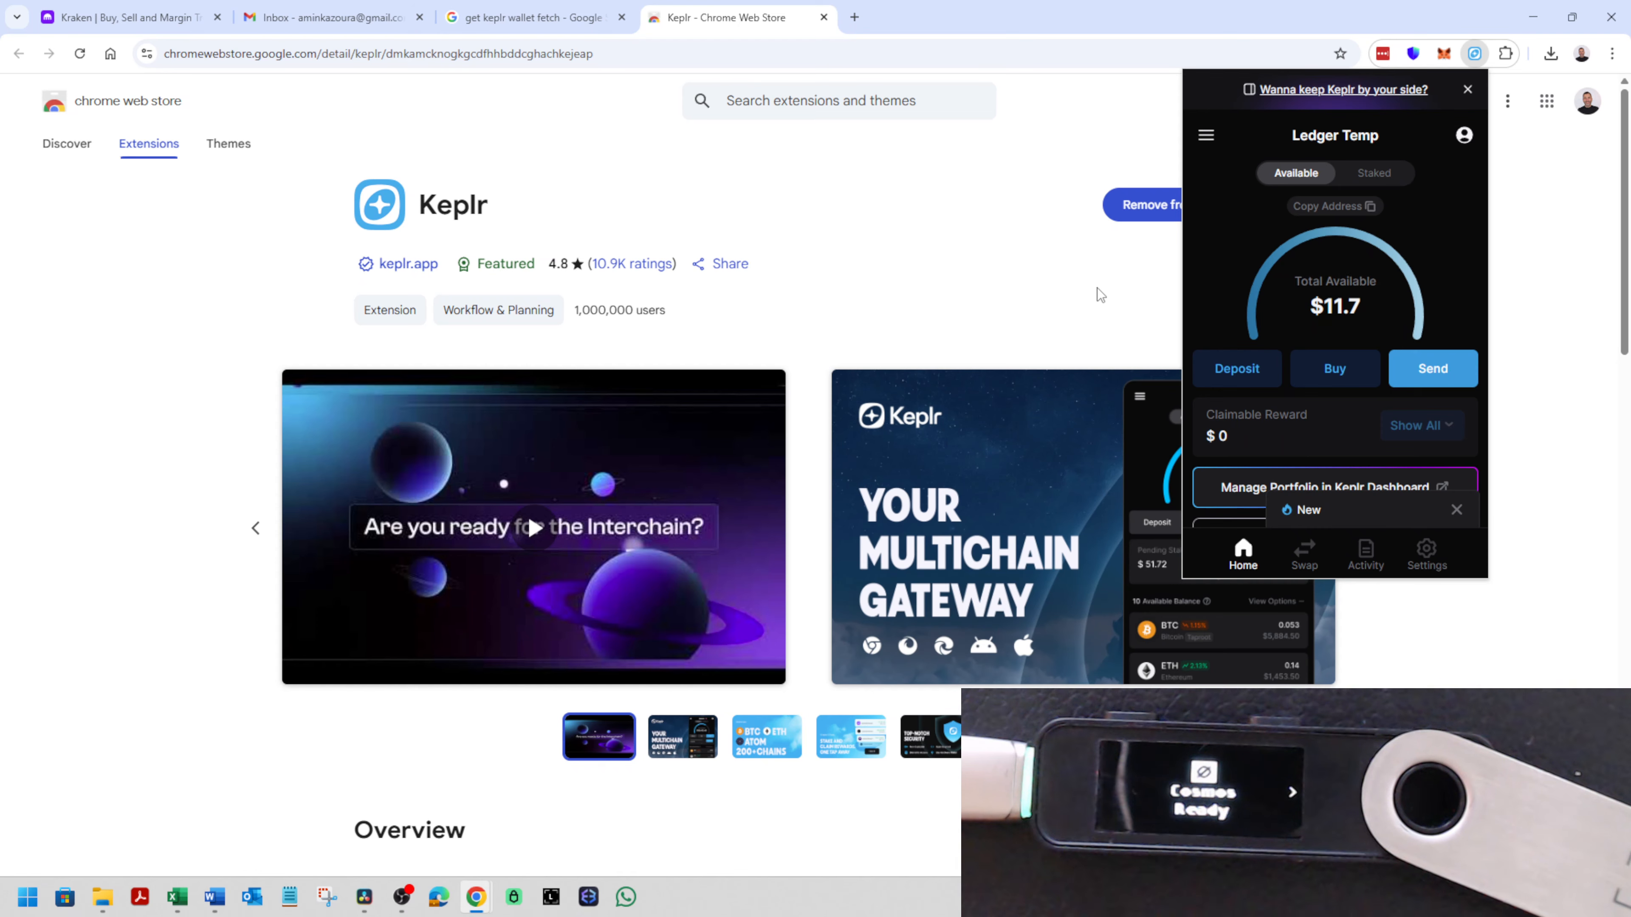
click(1123, 304)
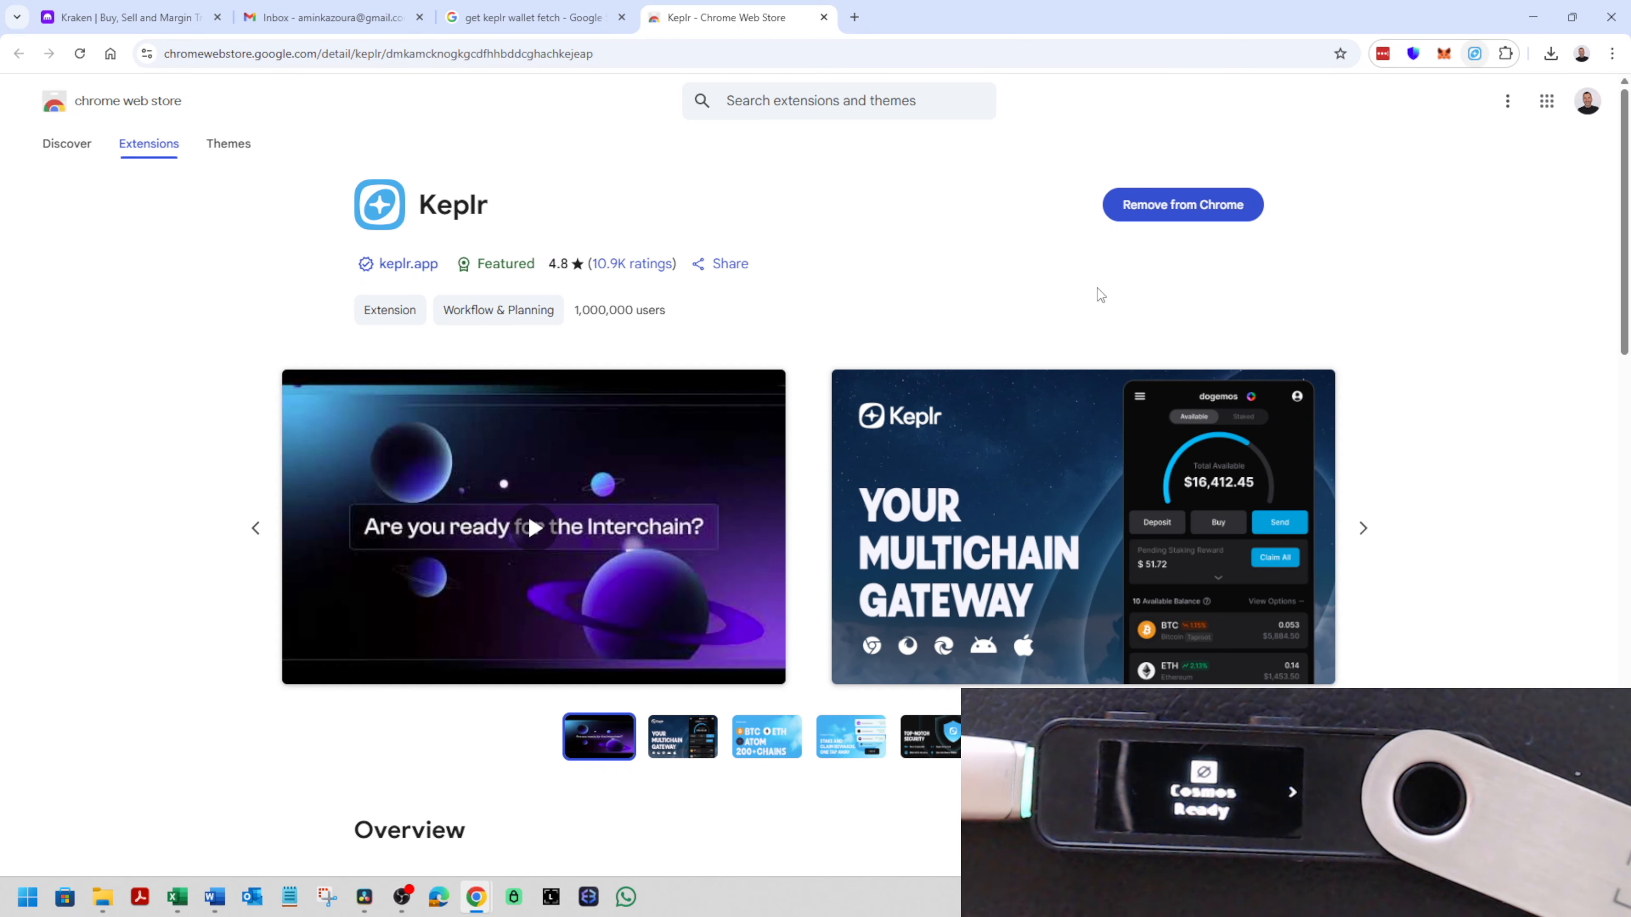
- Restart the Kraken withdrawal and choose Fetch.ai (FET) as the asset with the search "fet"
click(154, 8)
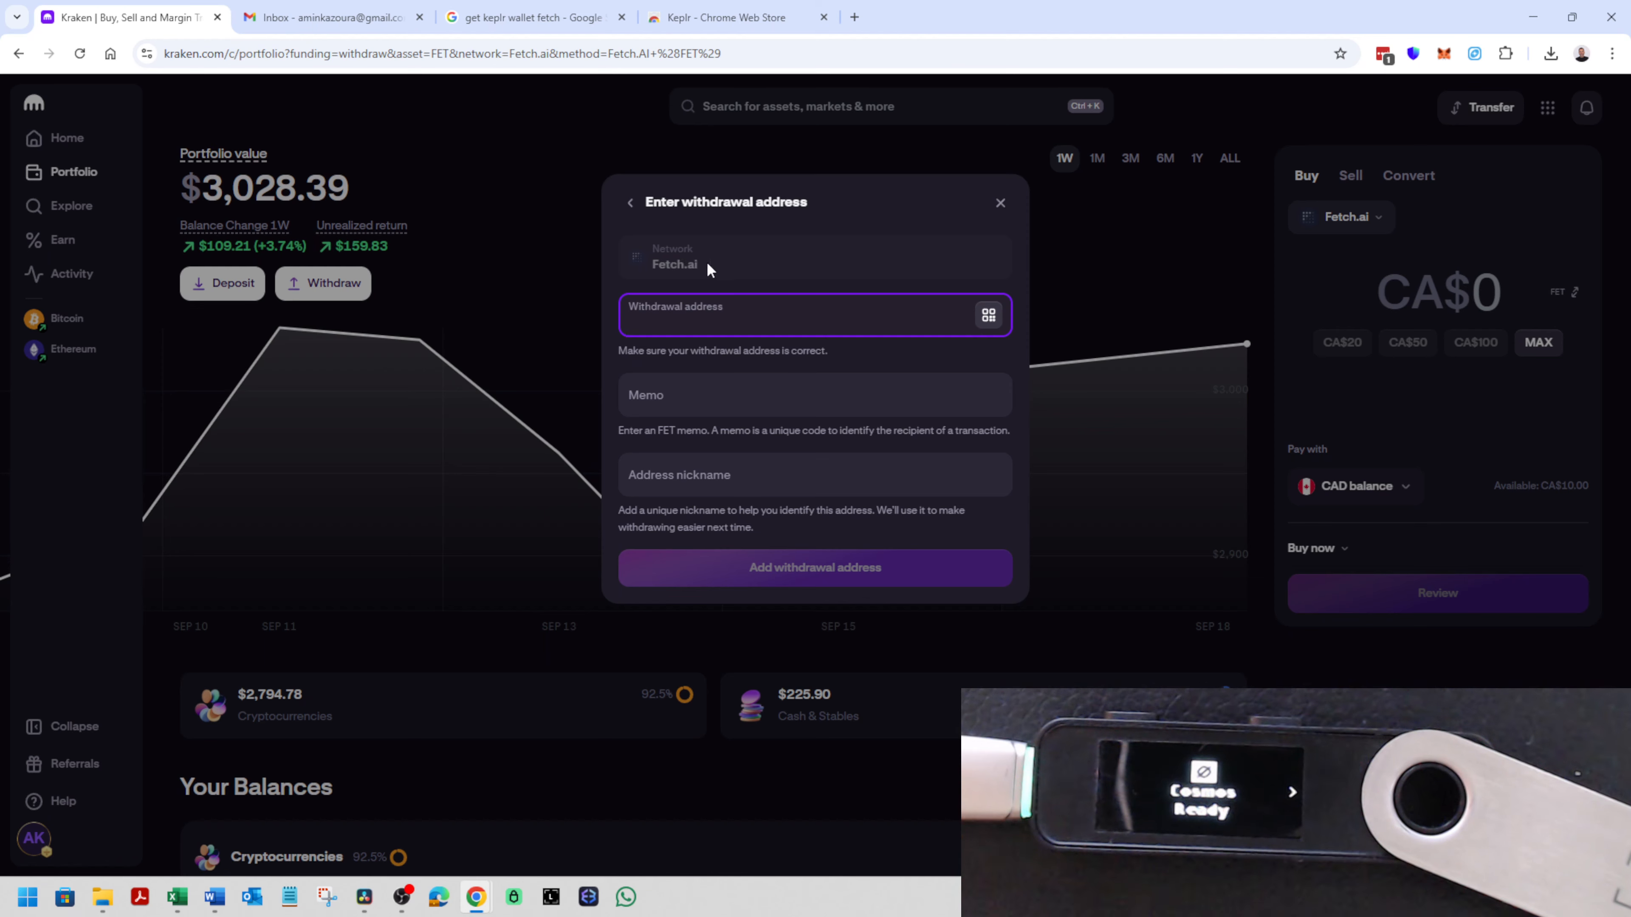
click(1000, 202)
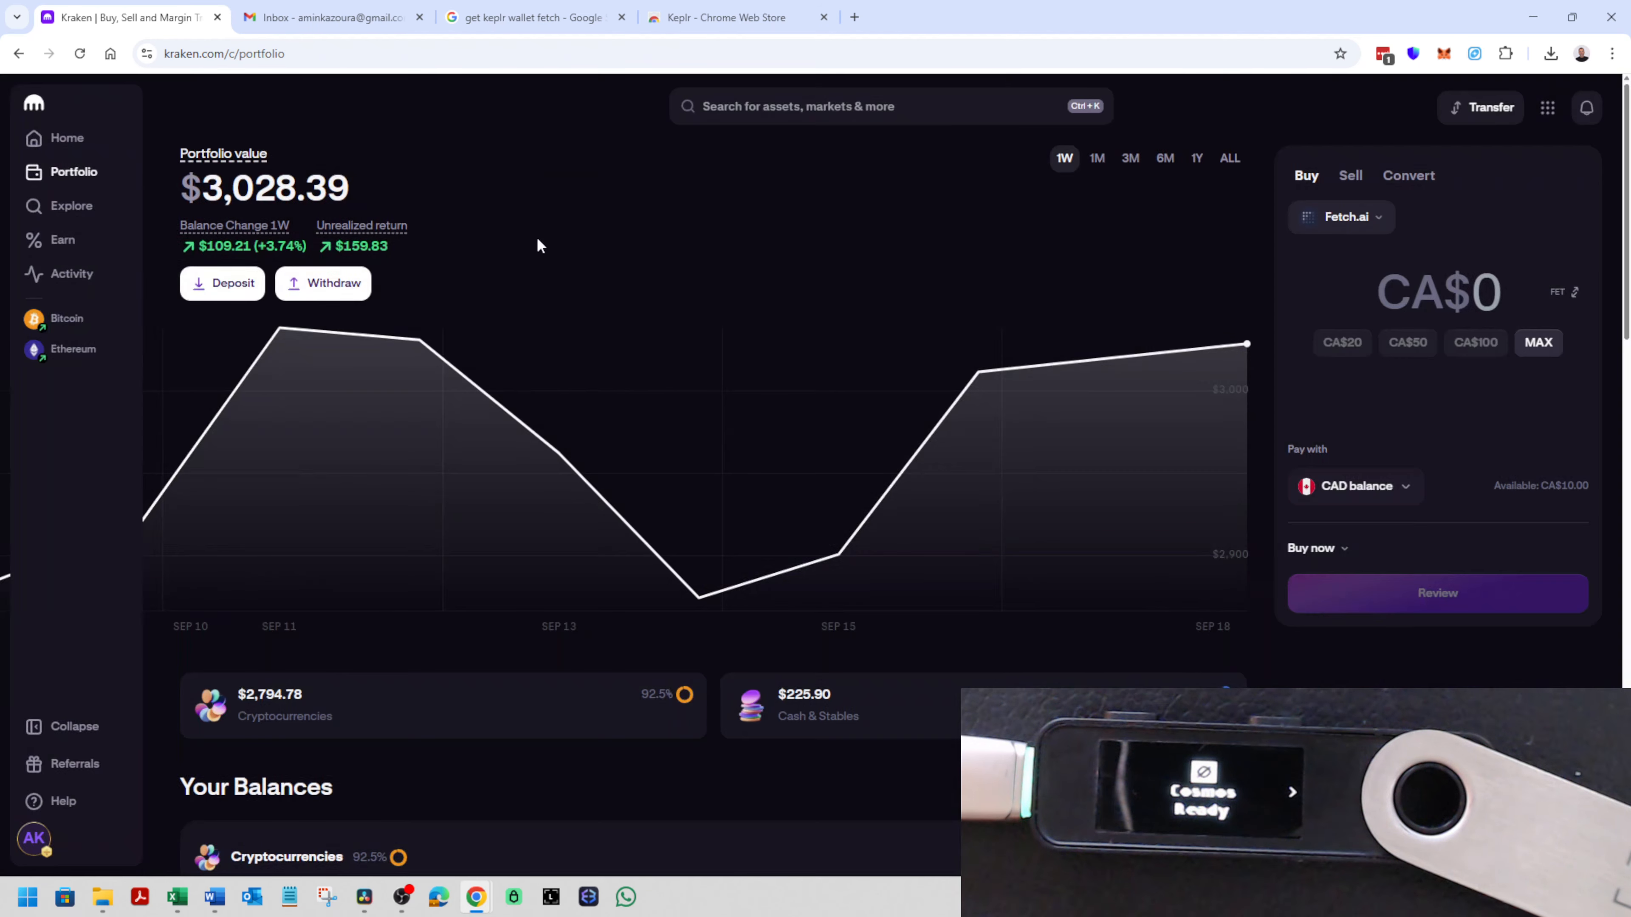
click(331, 289)
text(fetc)
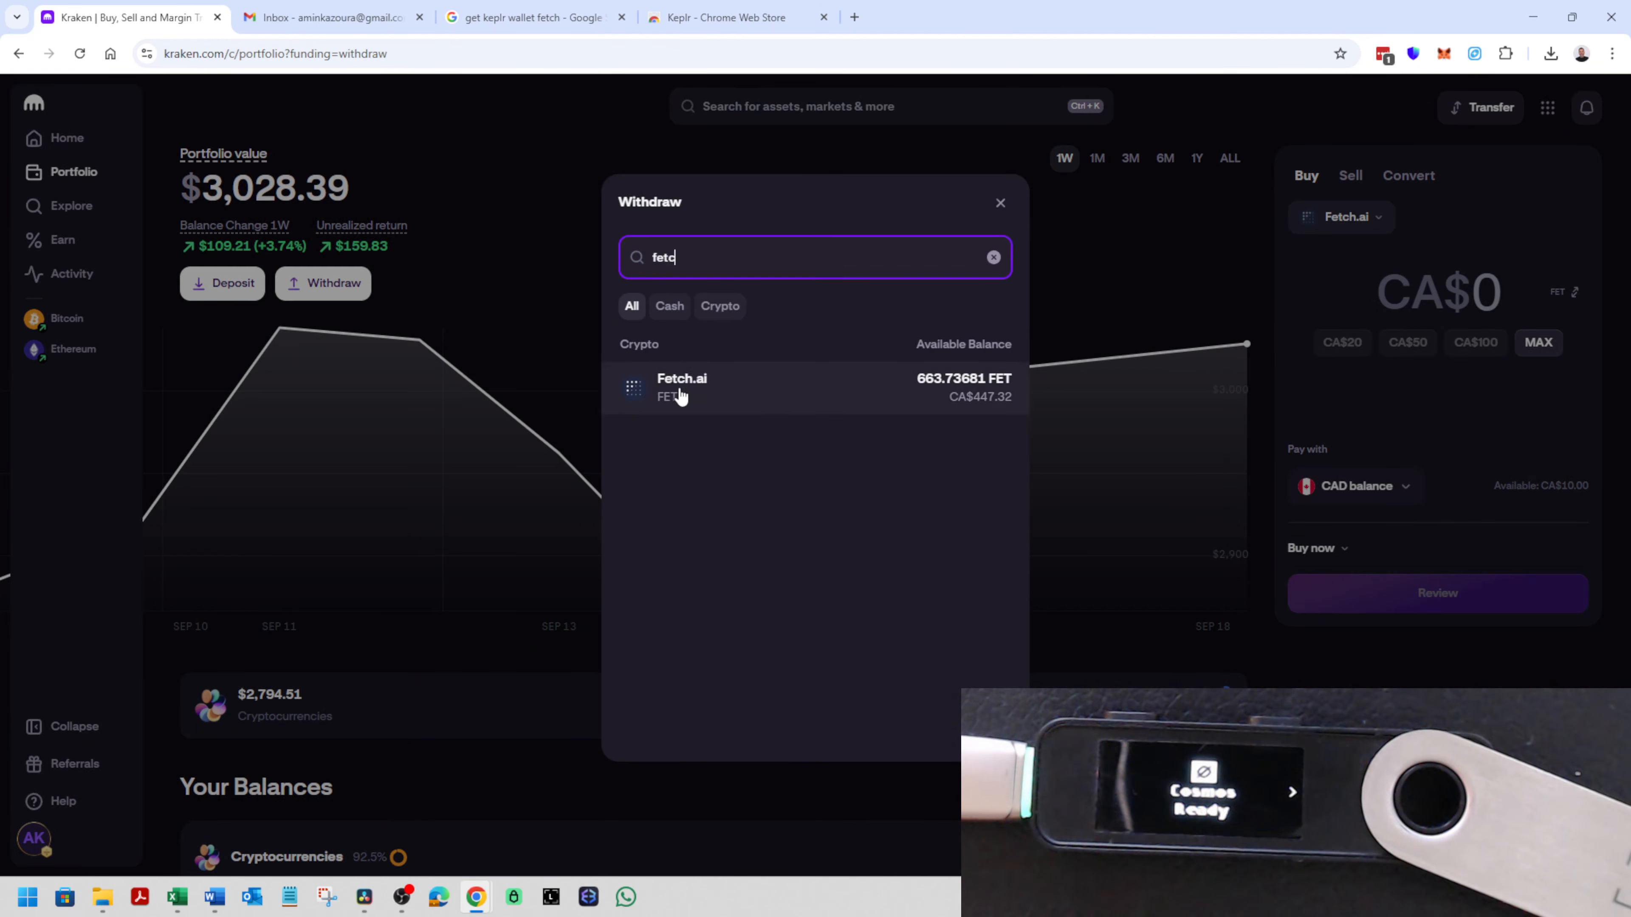
click(678, 389)
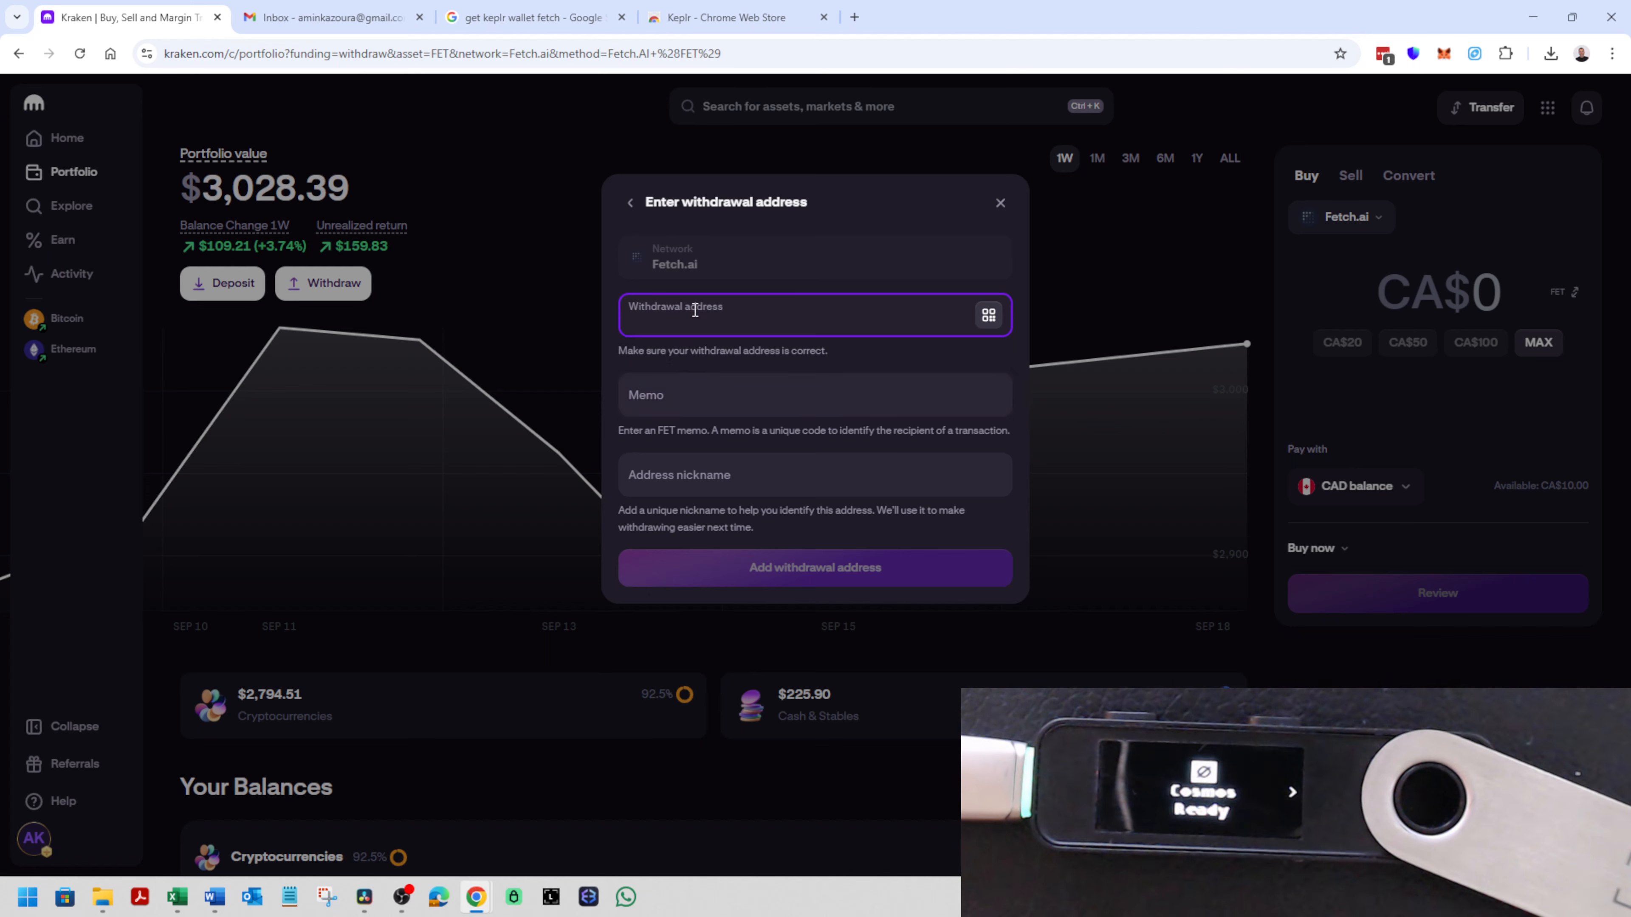
- Close the Keplr Chrome Web Store page and the "get keplr wallet fetch" search tab
click(749, 9)
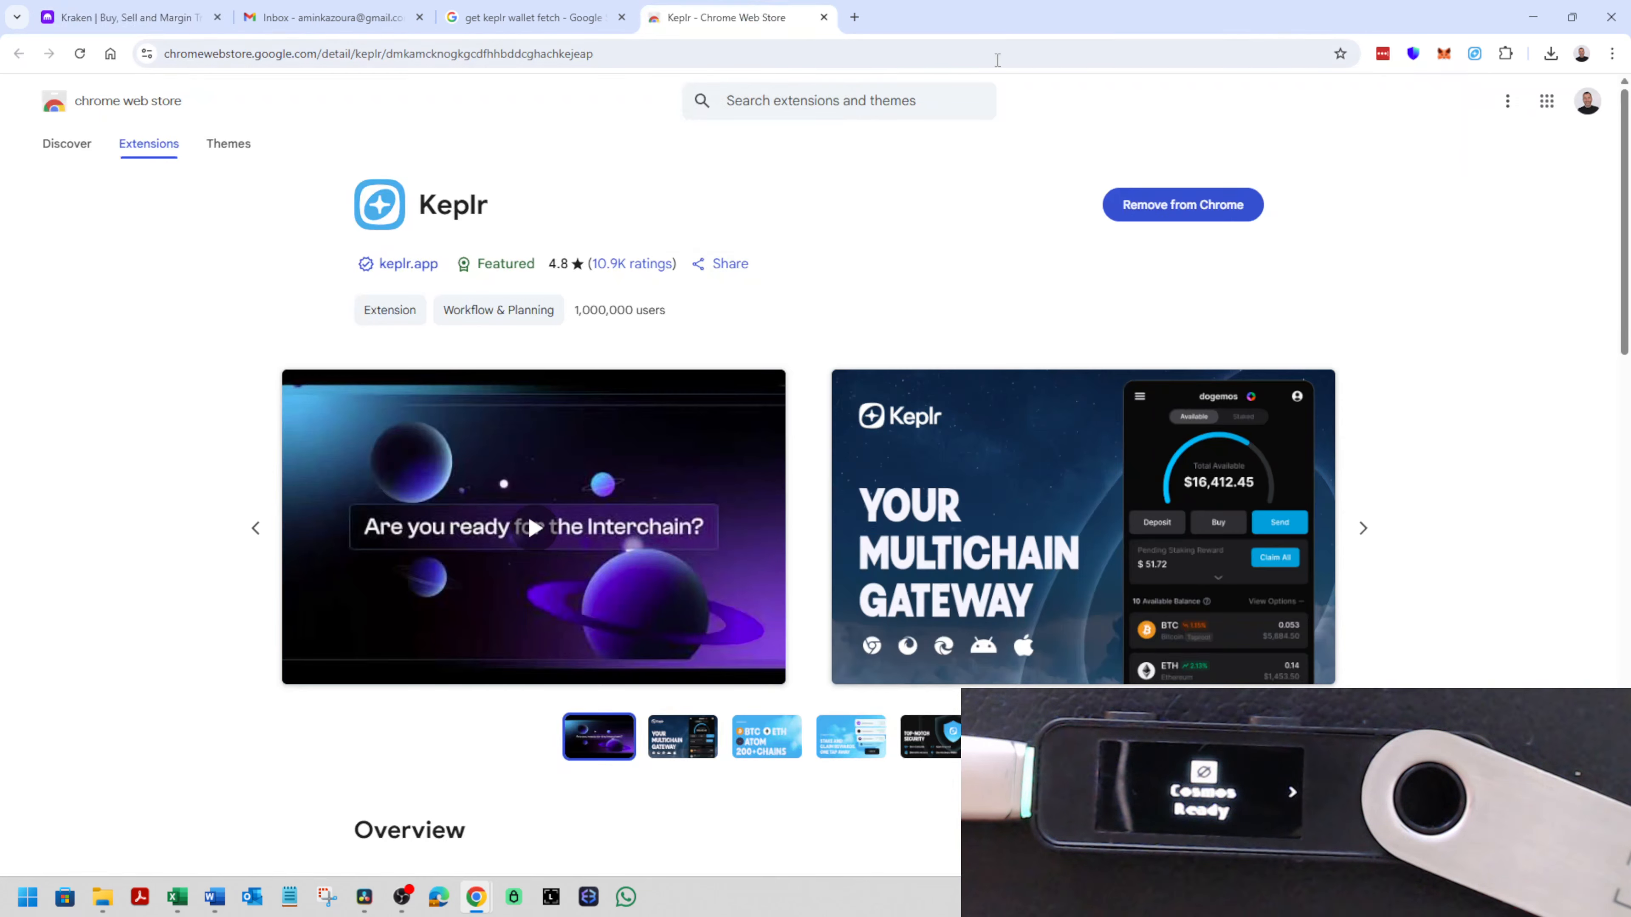
click(824, 17)
click(622, 18)
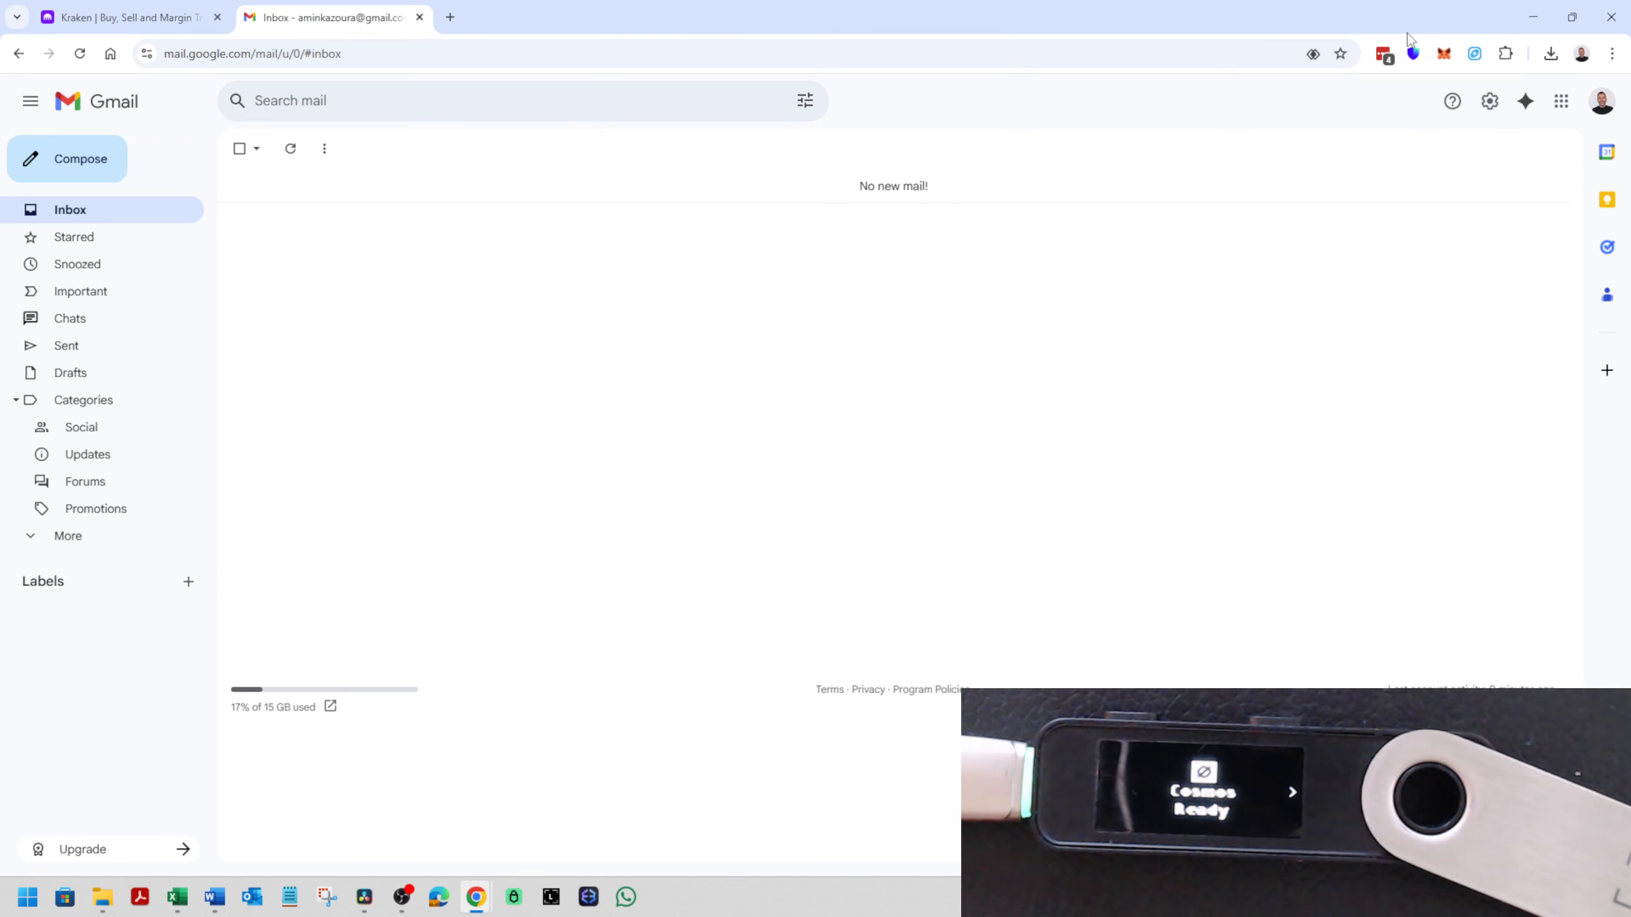
- Dismiss the Smart Grouping notice in Keplr and copy the receive address for FET on fetchhub
click(1476, 55)
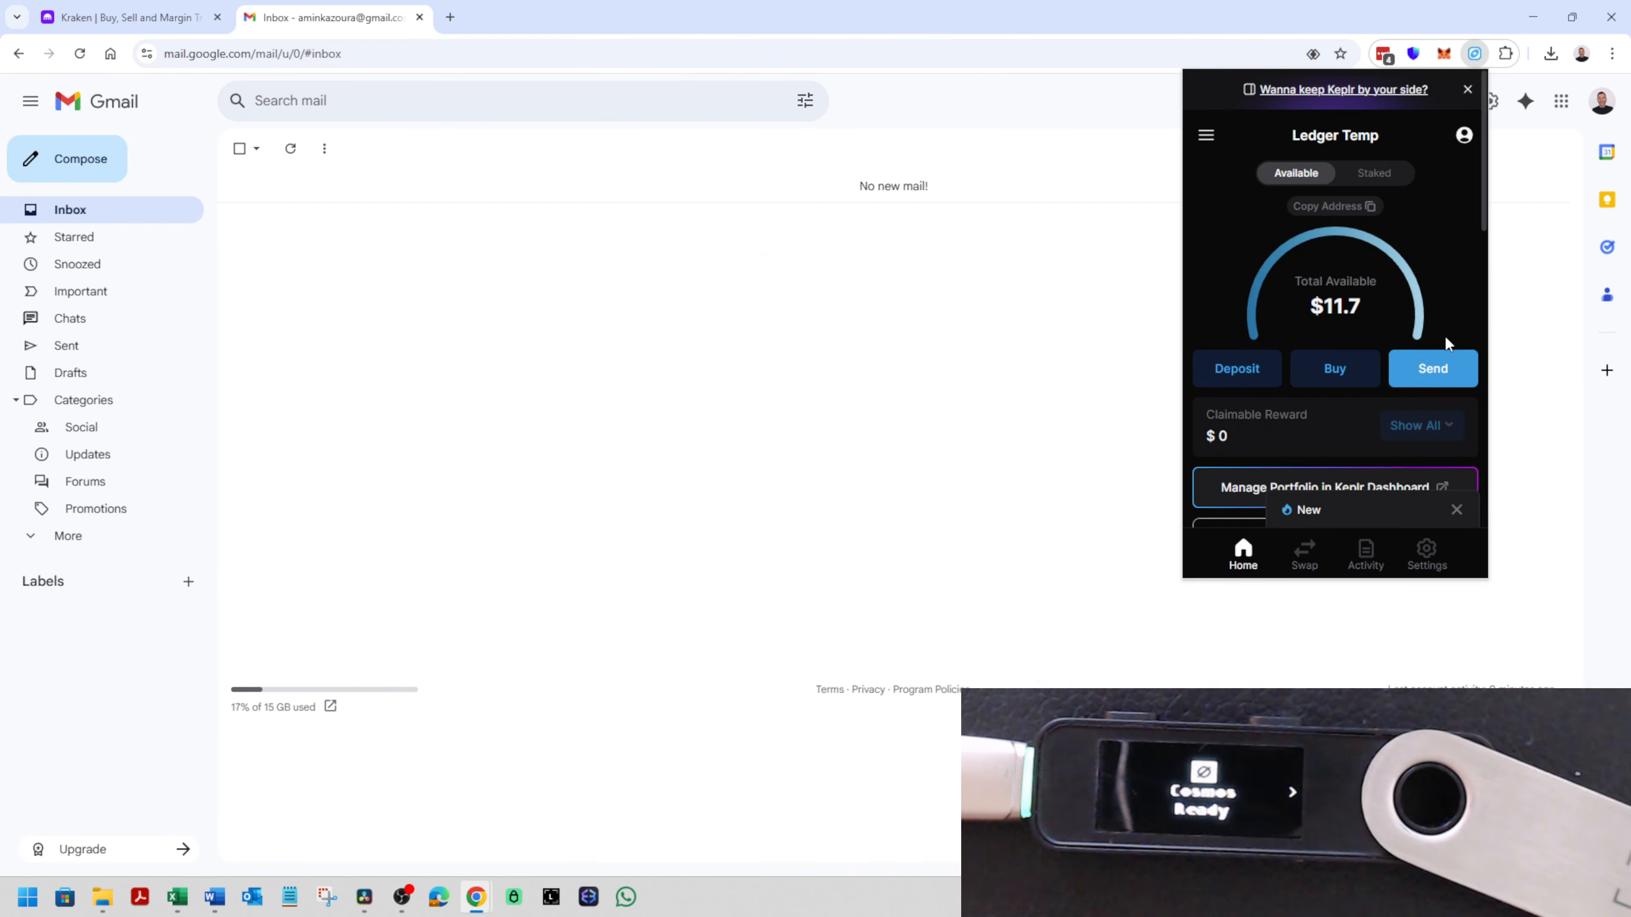
scroll(1302, 367, down, 1)
scroll(1302, 367, down, 1)
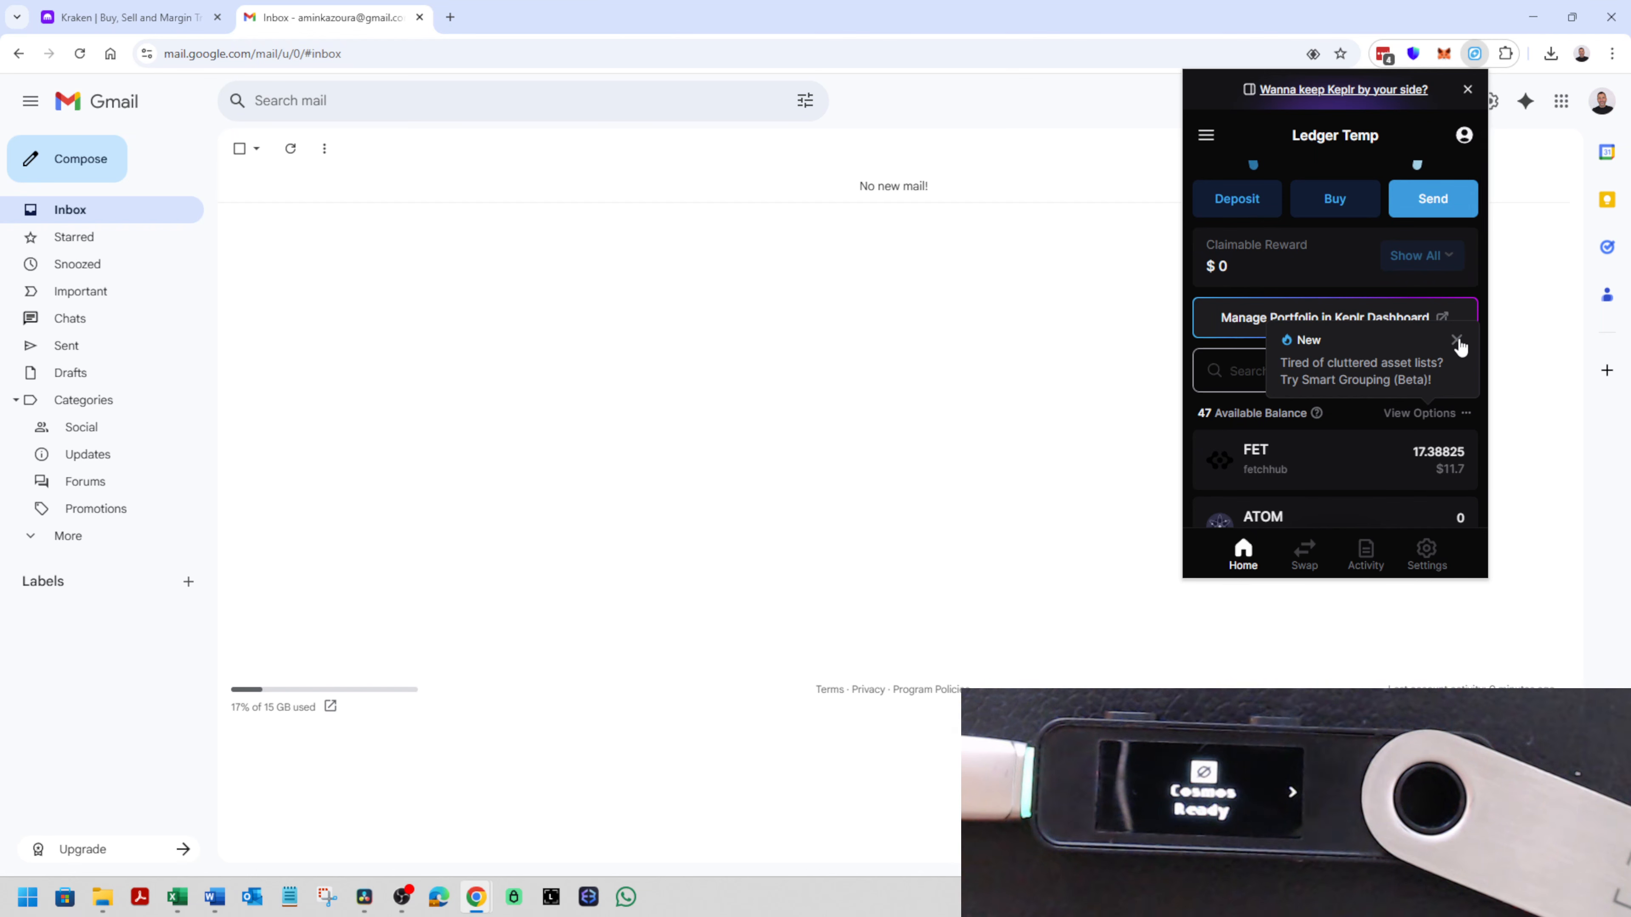
click(1456, 342)
scroll(1266, 375, down, 1)
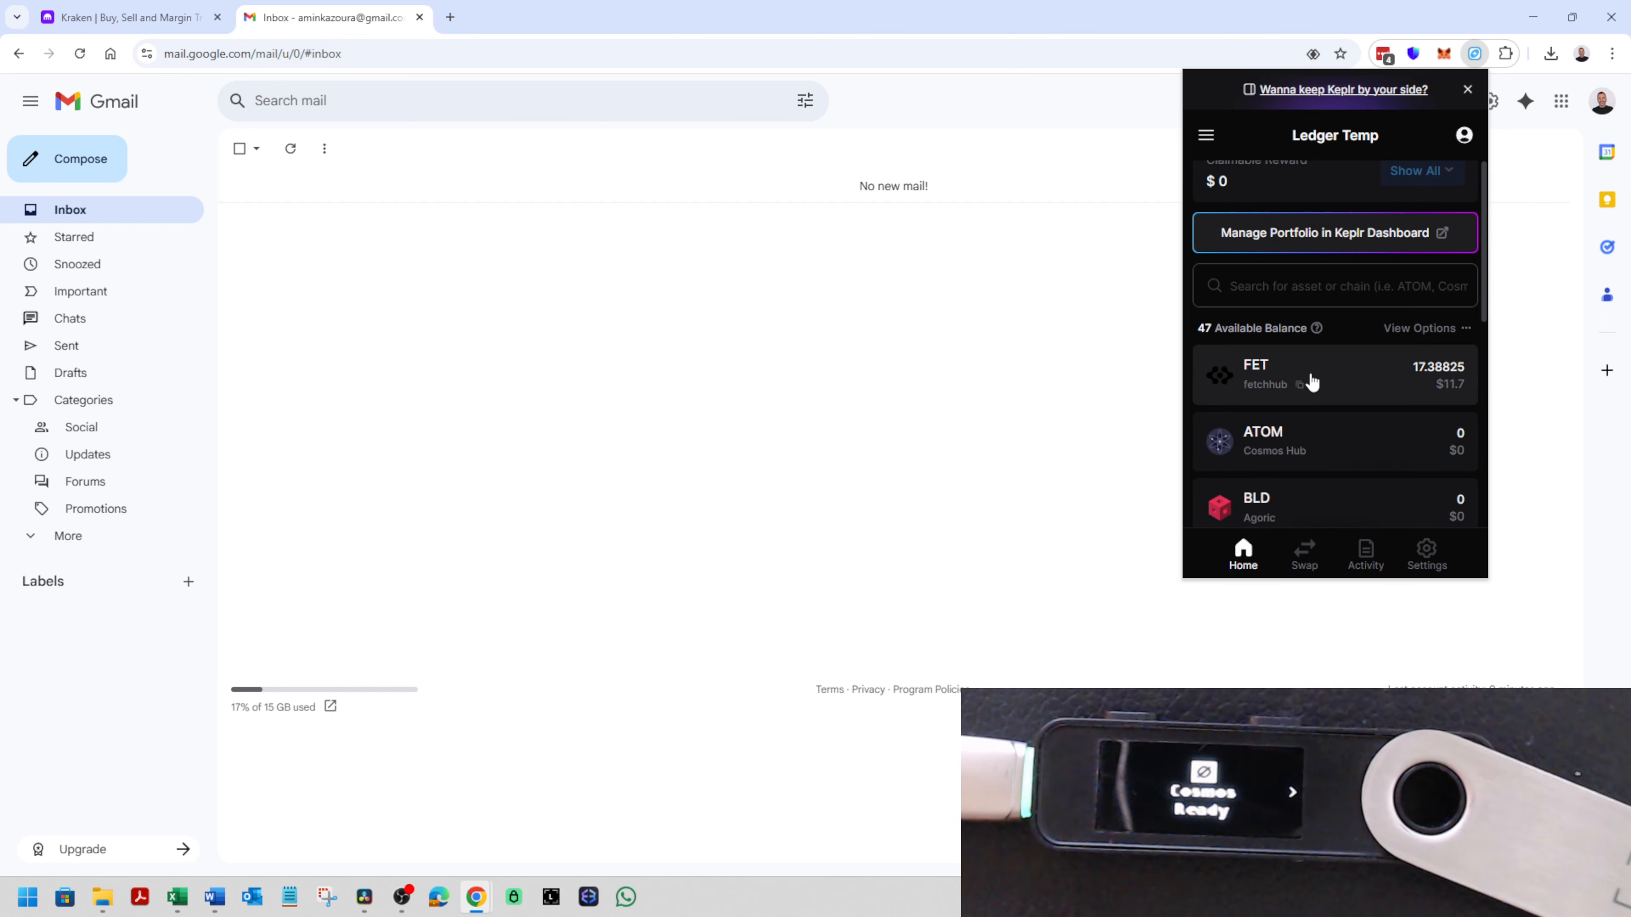
click(1332, 389)
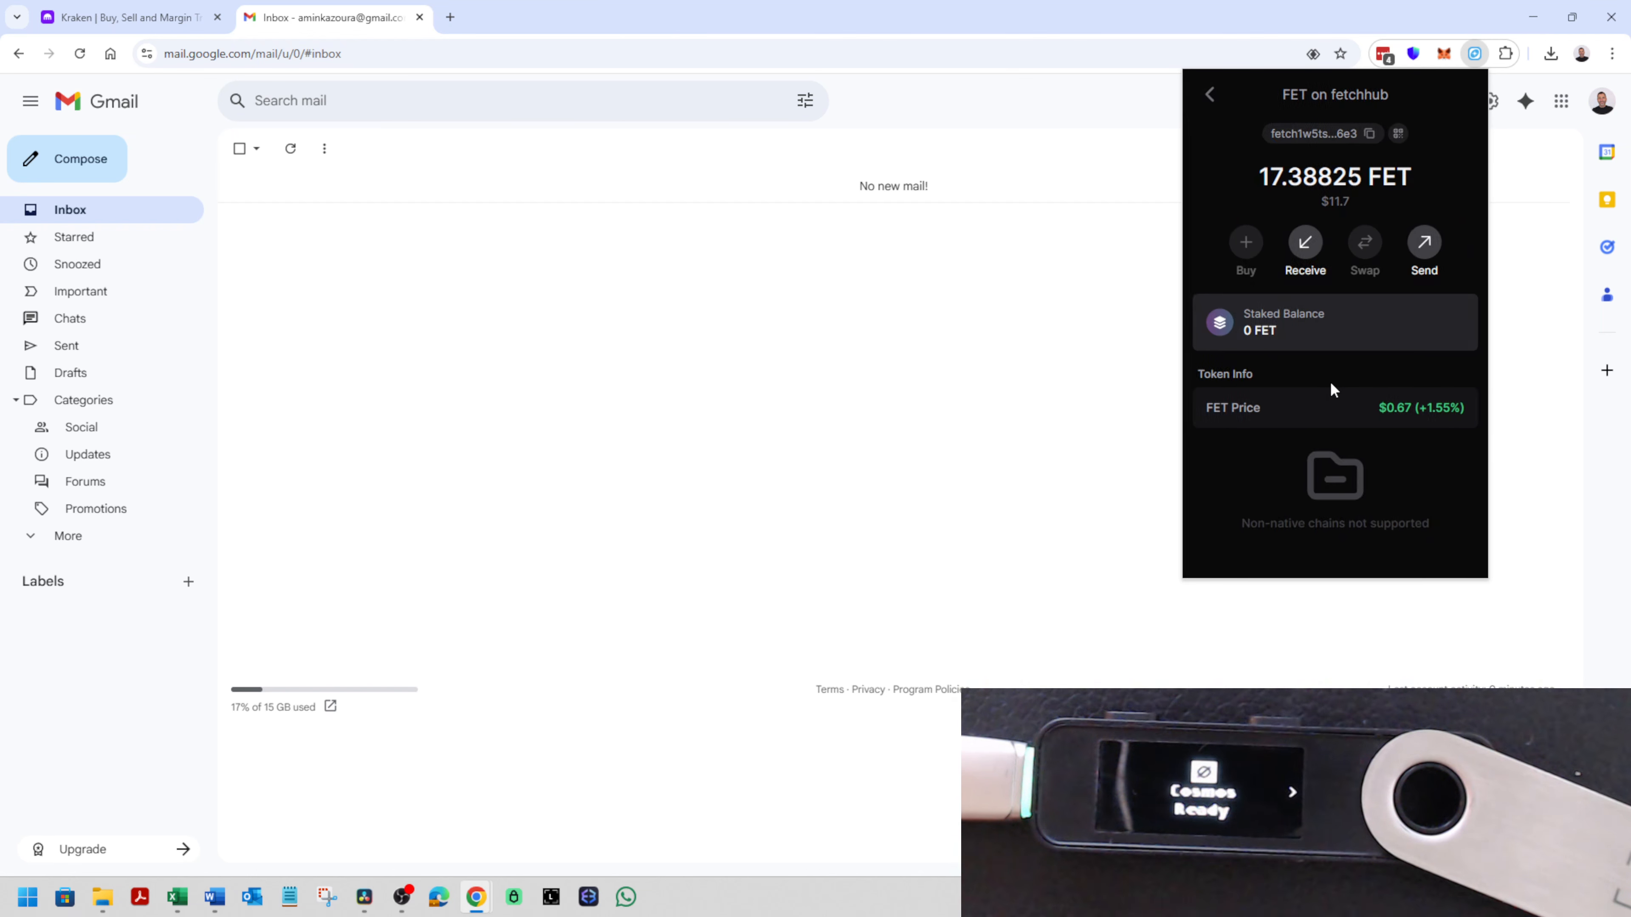
click(1301, 252)
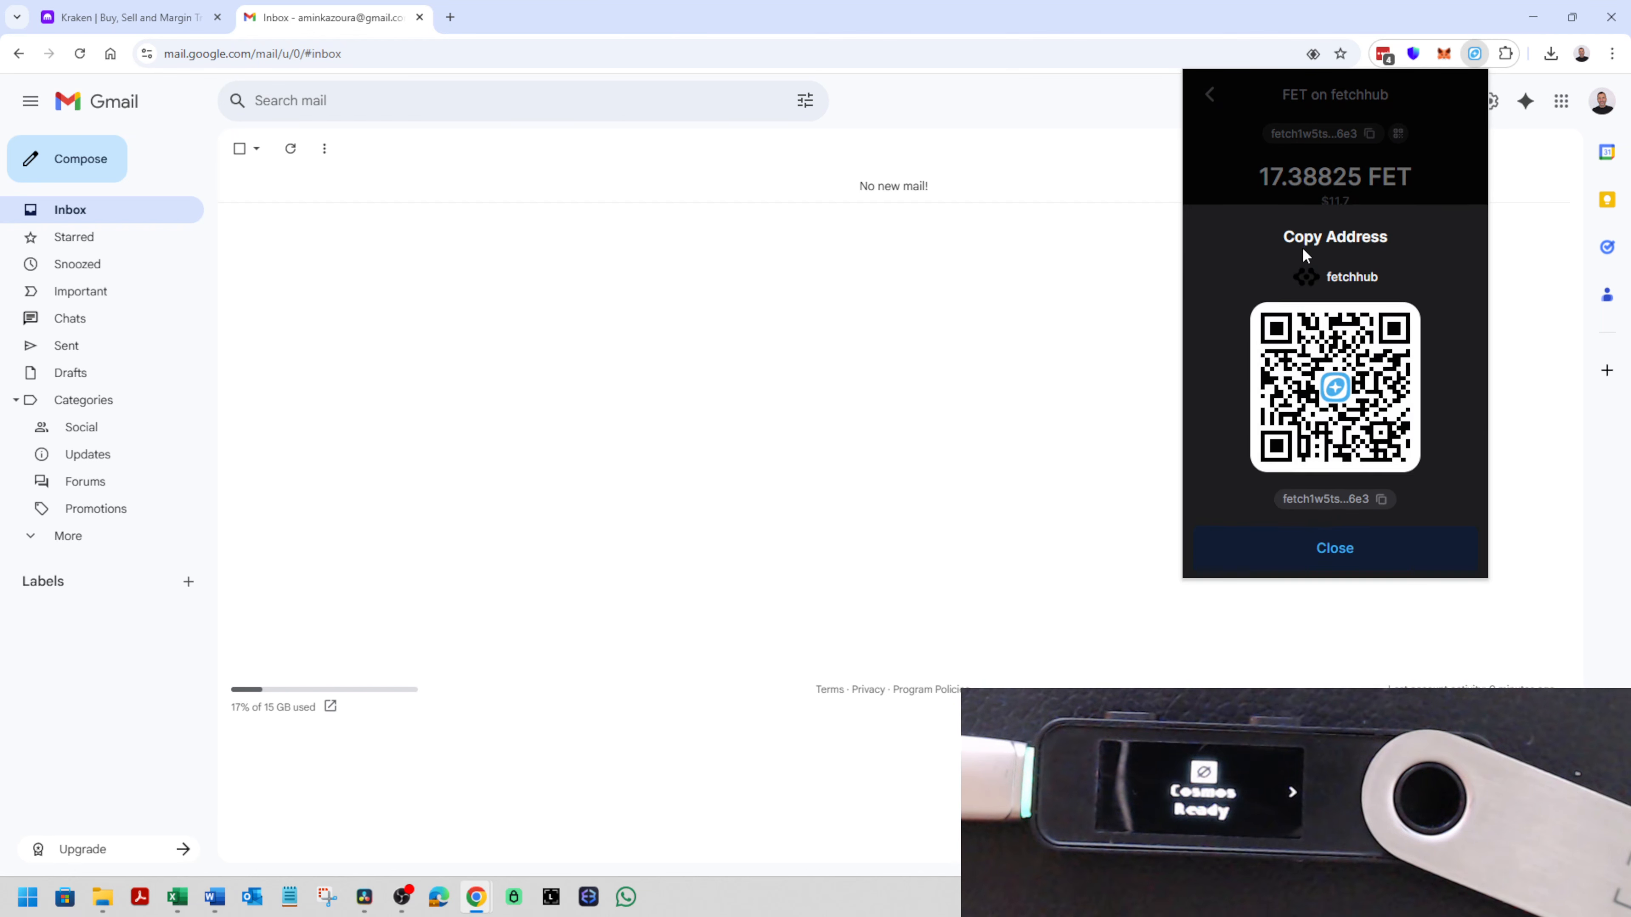
click(1389, 501)
- Add the copied wallet address in Kraken with the nickname "Ledger - Fetch (Keplr)" and open the Gmail inbox for its confirmation
click(128, 17)
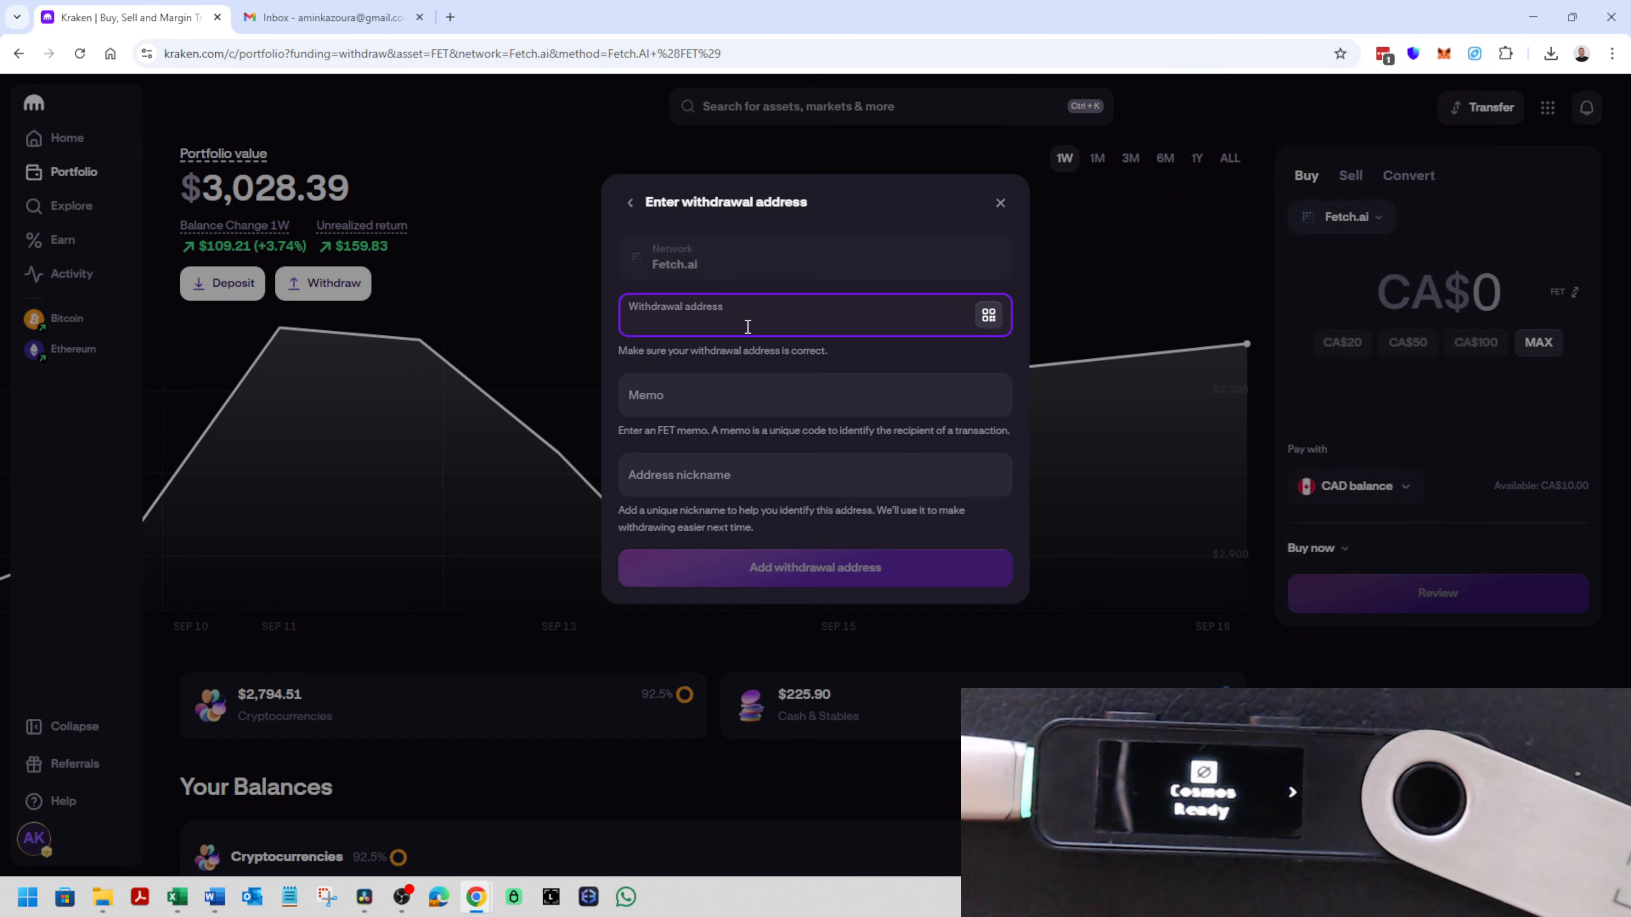
key(ctrl+v)
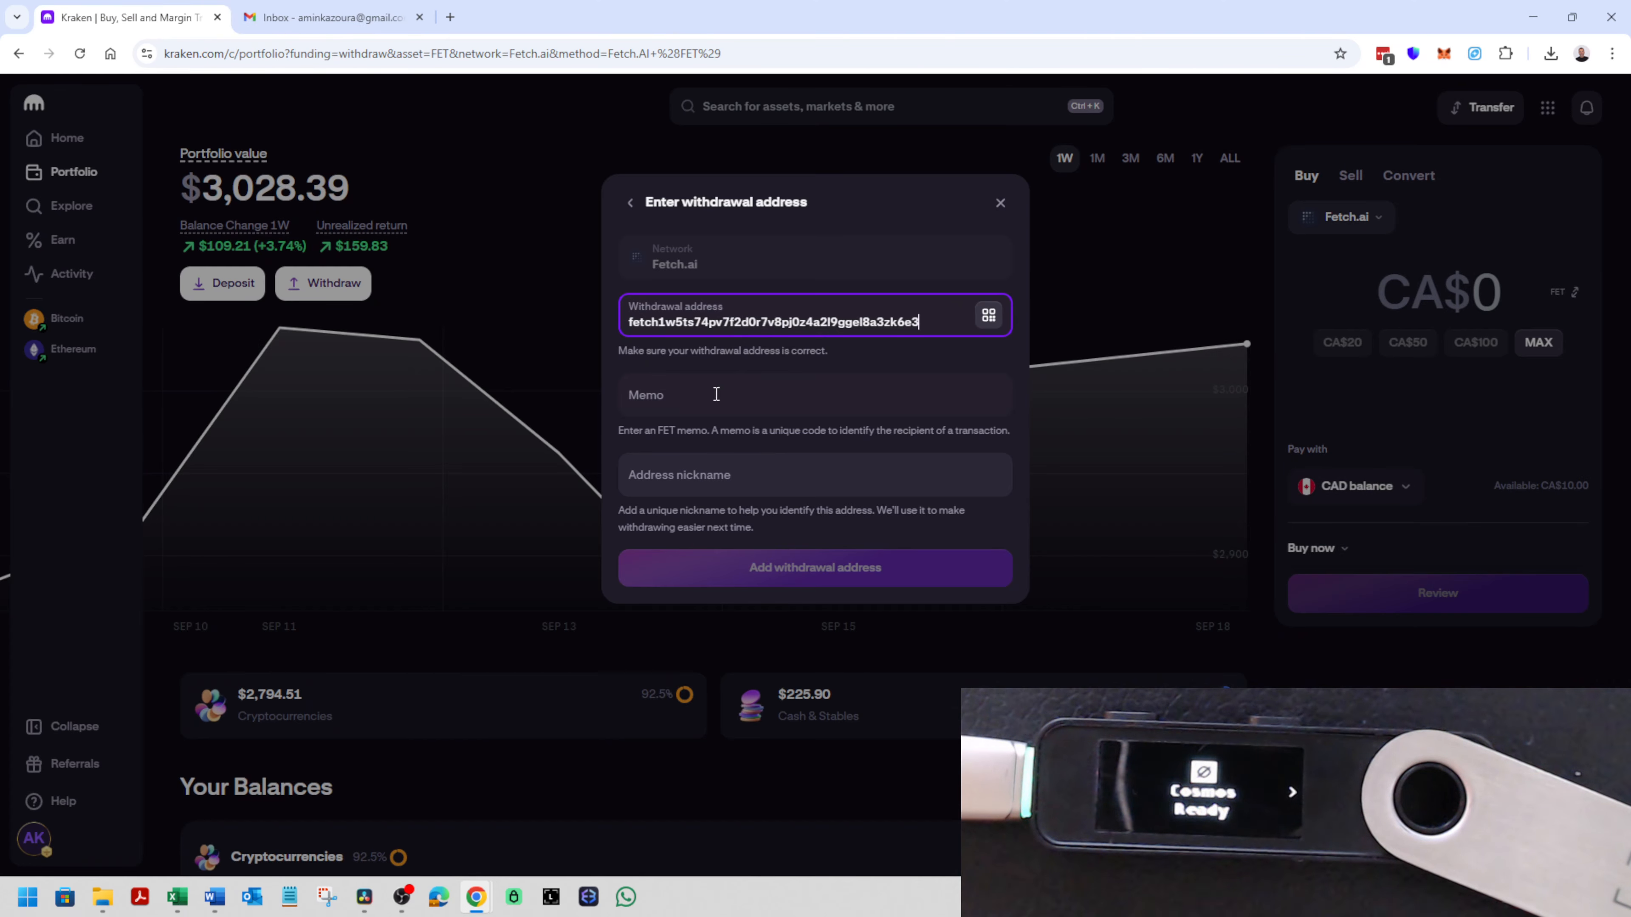
click(736, 476)
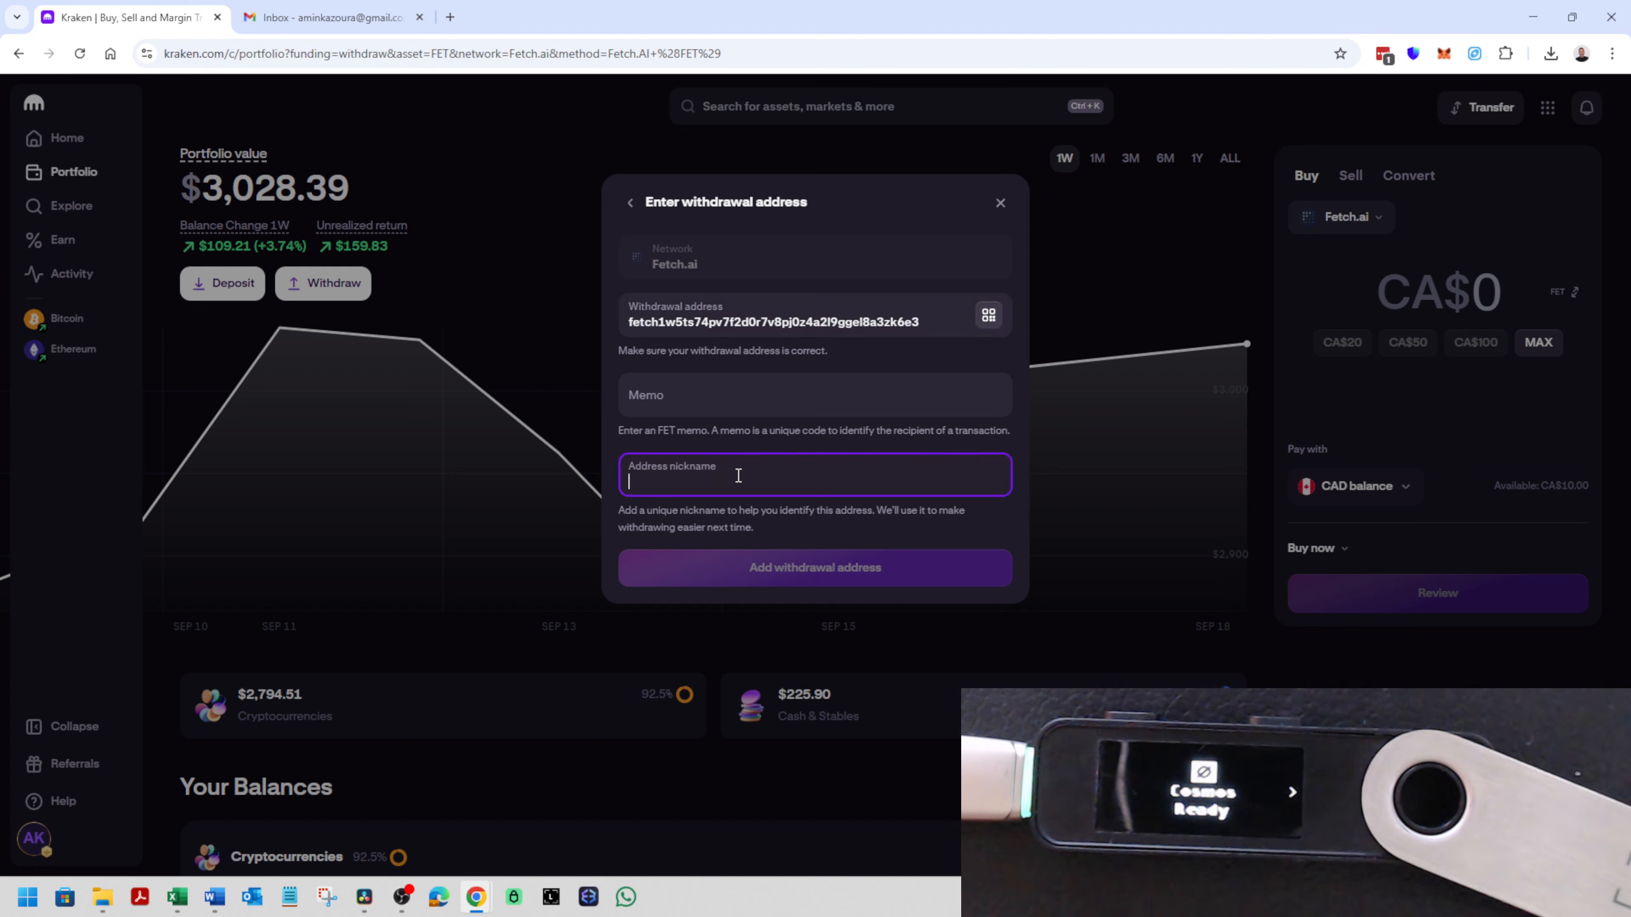
text(Ledger - Fetch (Keplr)
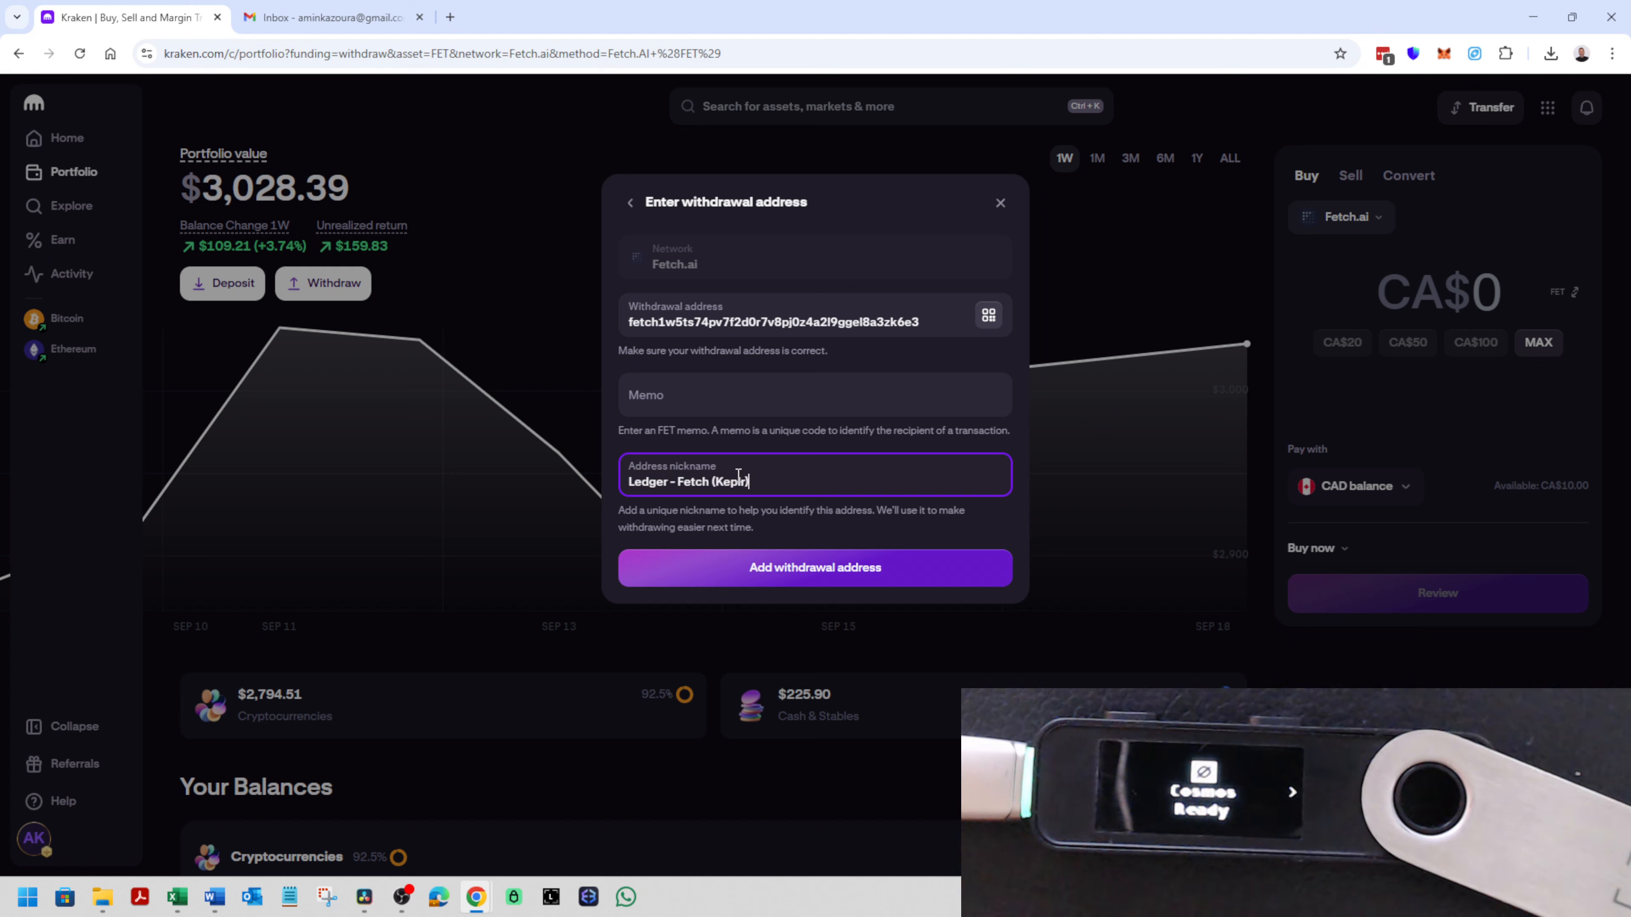
click(811, 568)
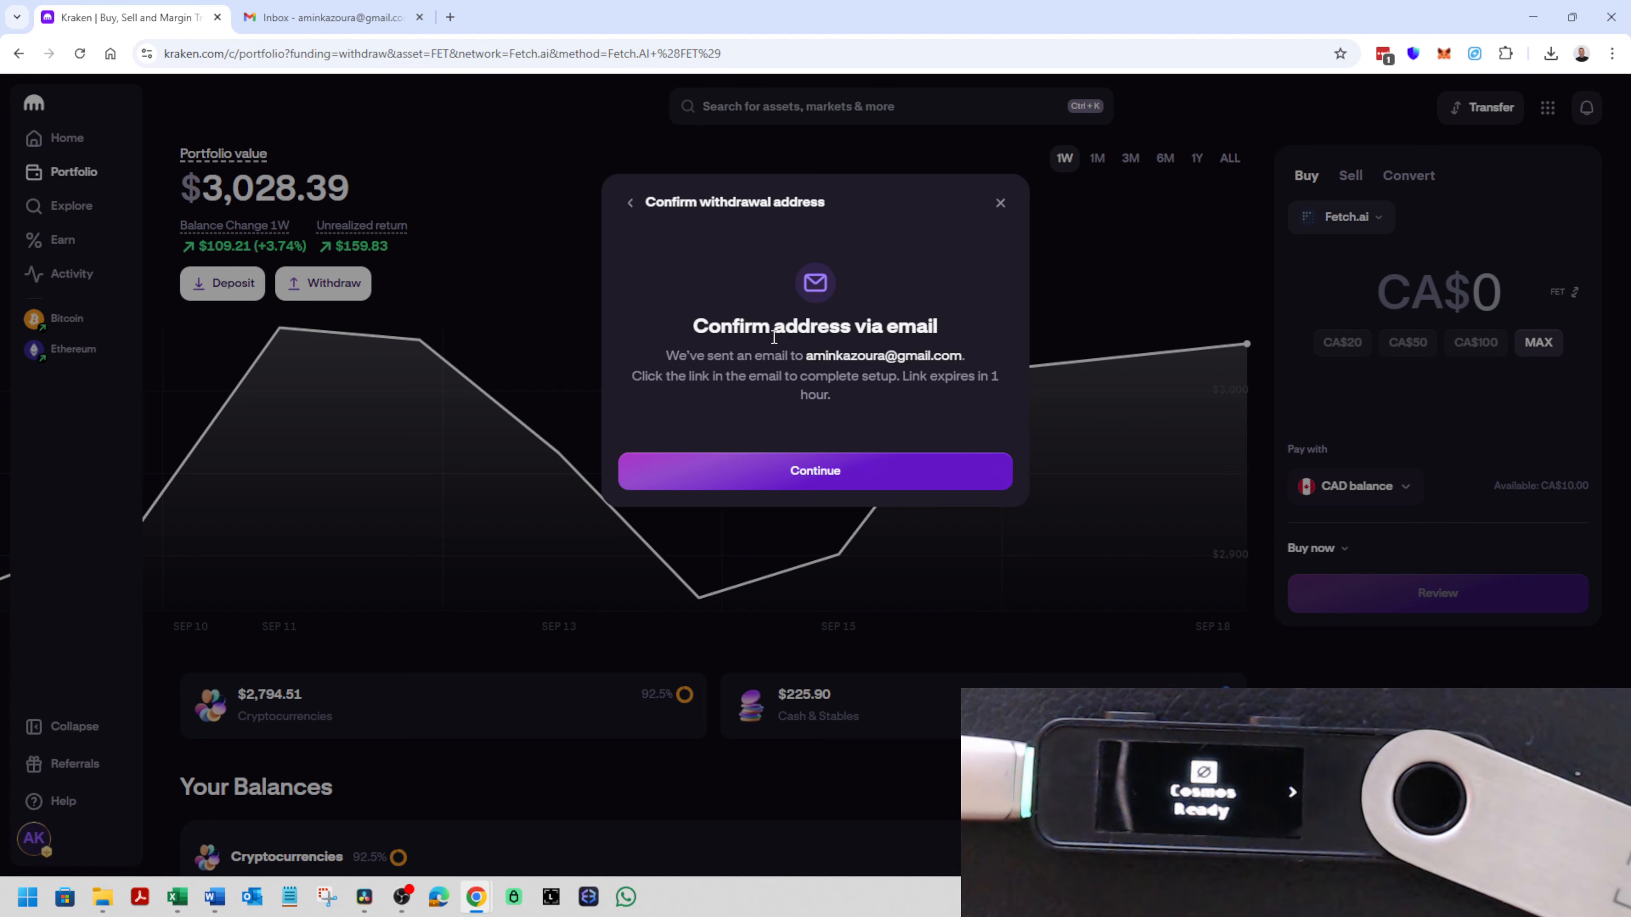
click(338, 19)
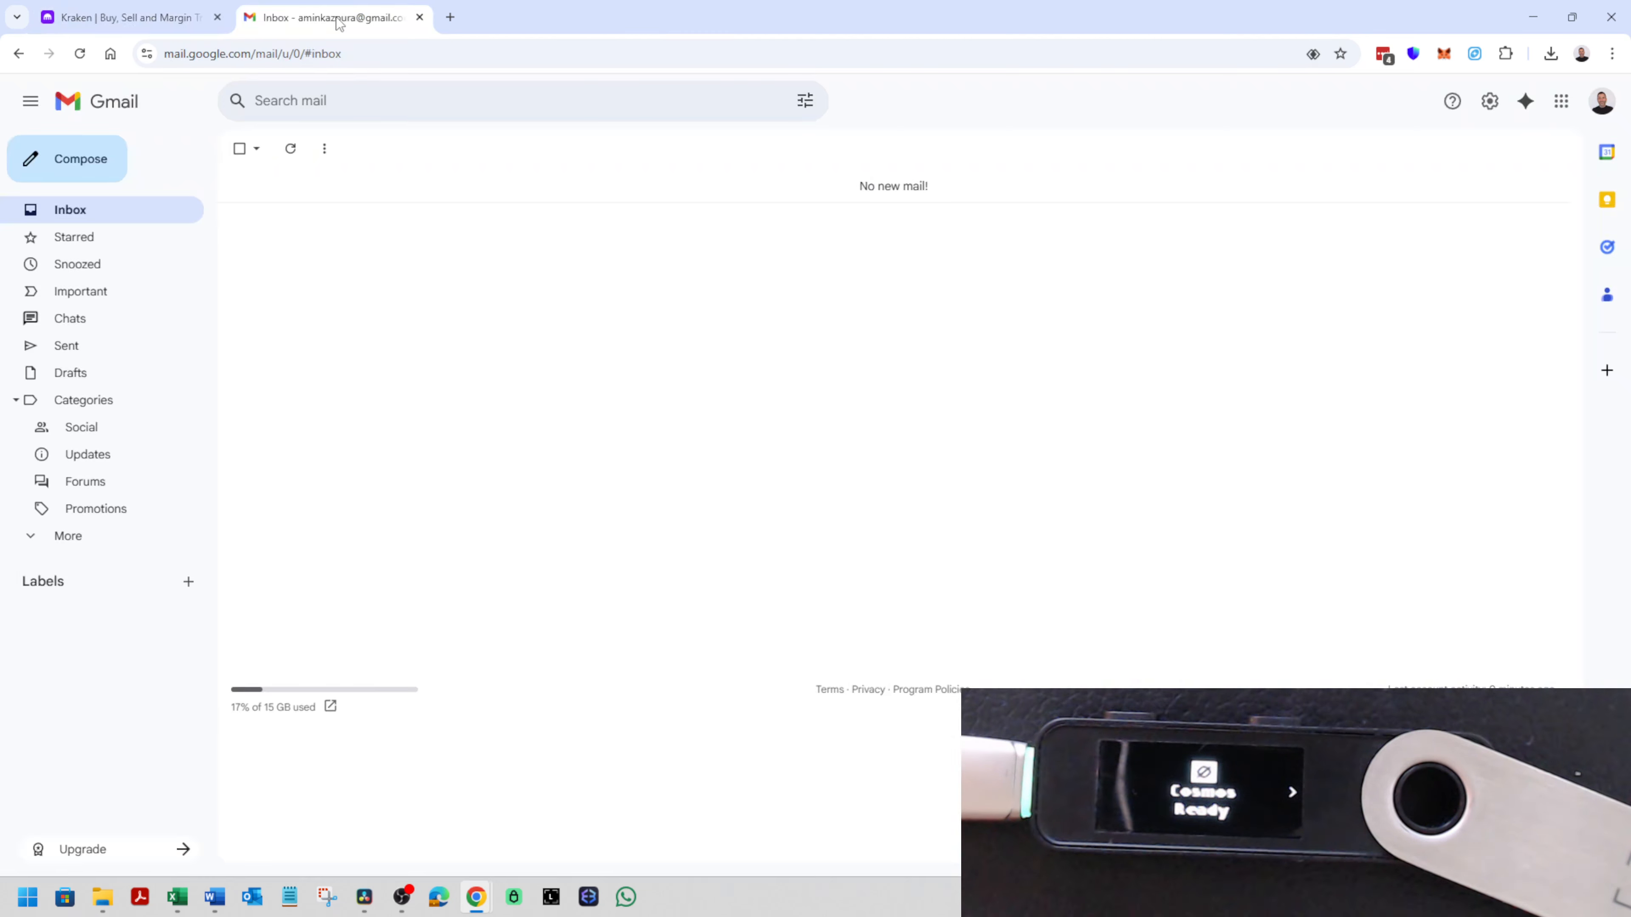
- Refresh the Gmail inbox, open Kraken's "Confirm your new withdrawal address" message and confirm the address
click(290, 148)
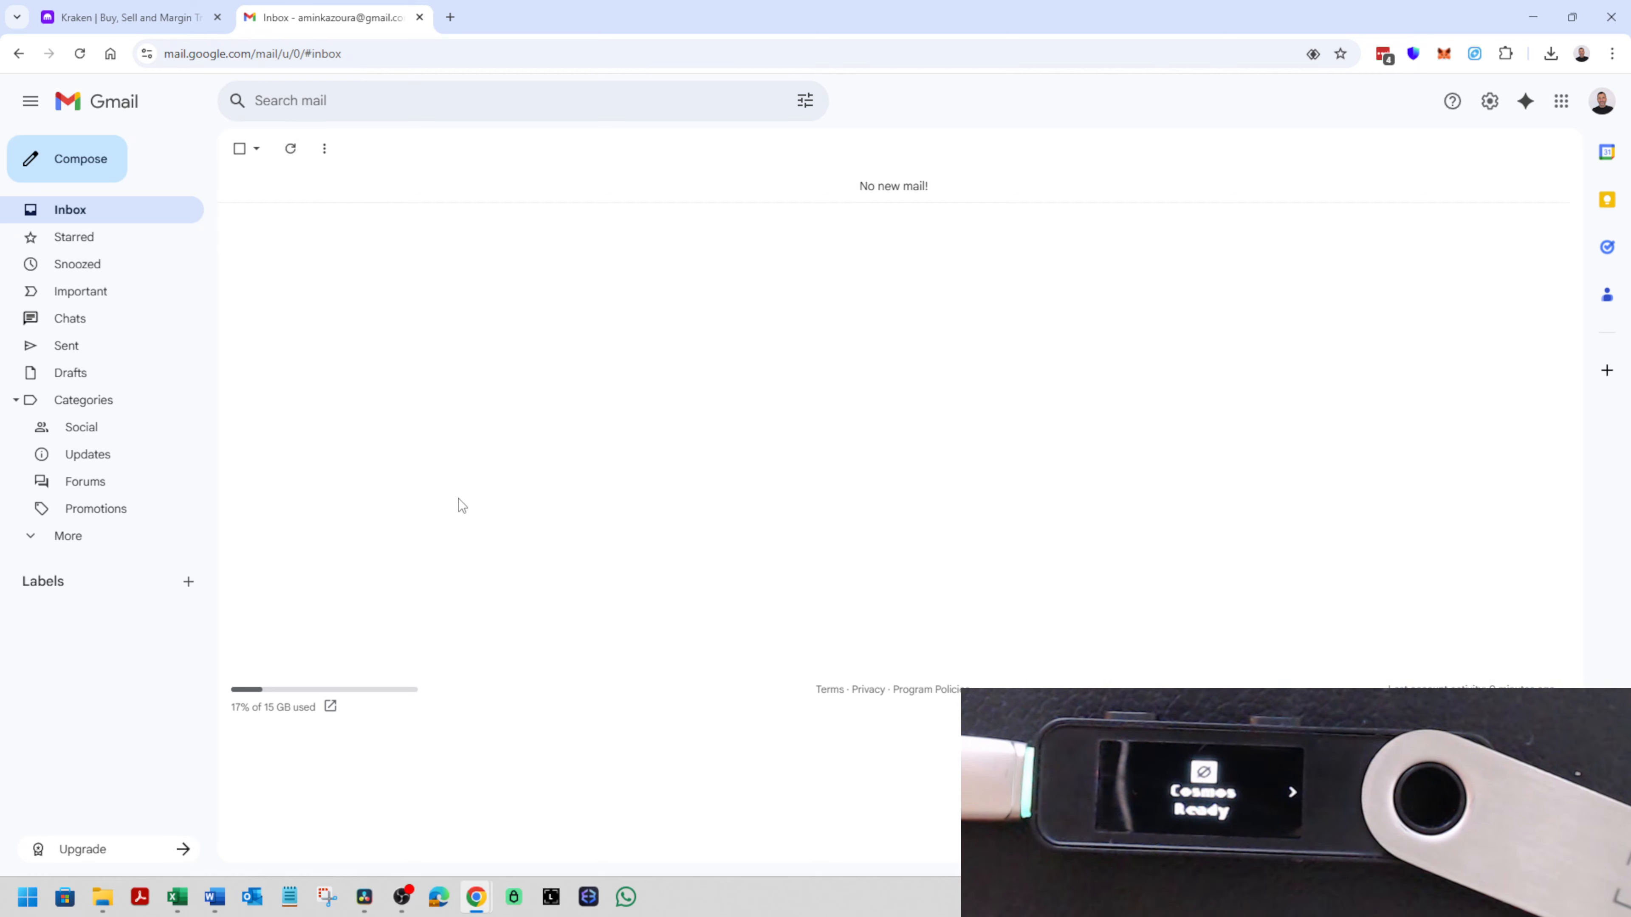
click(336, 195)
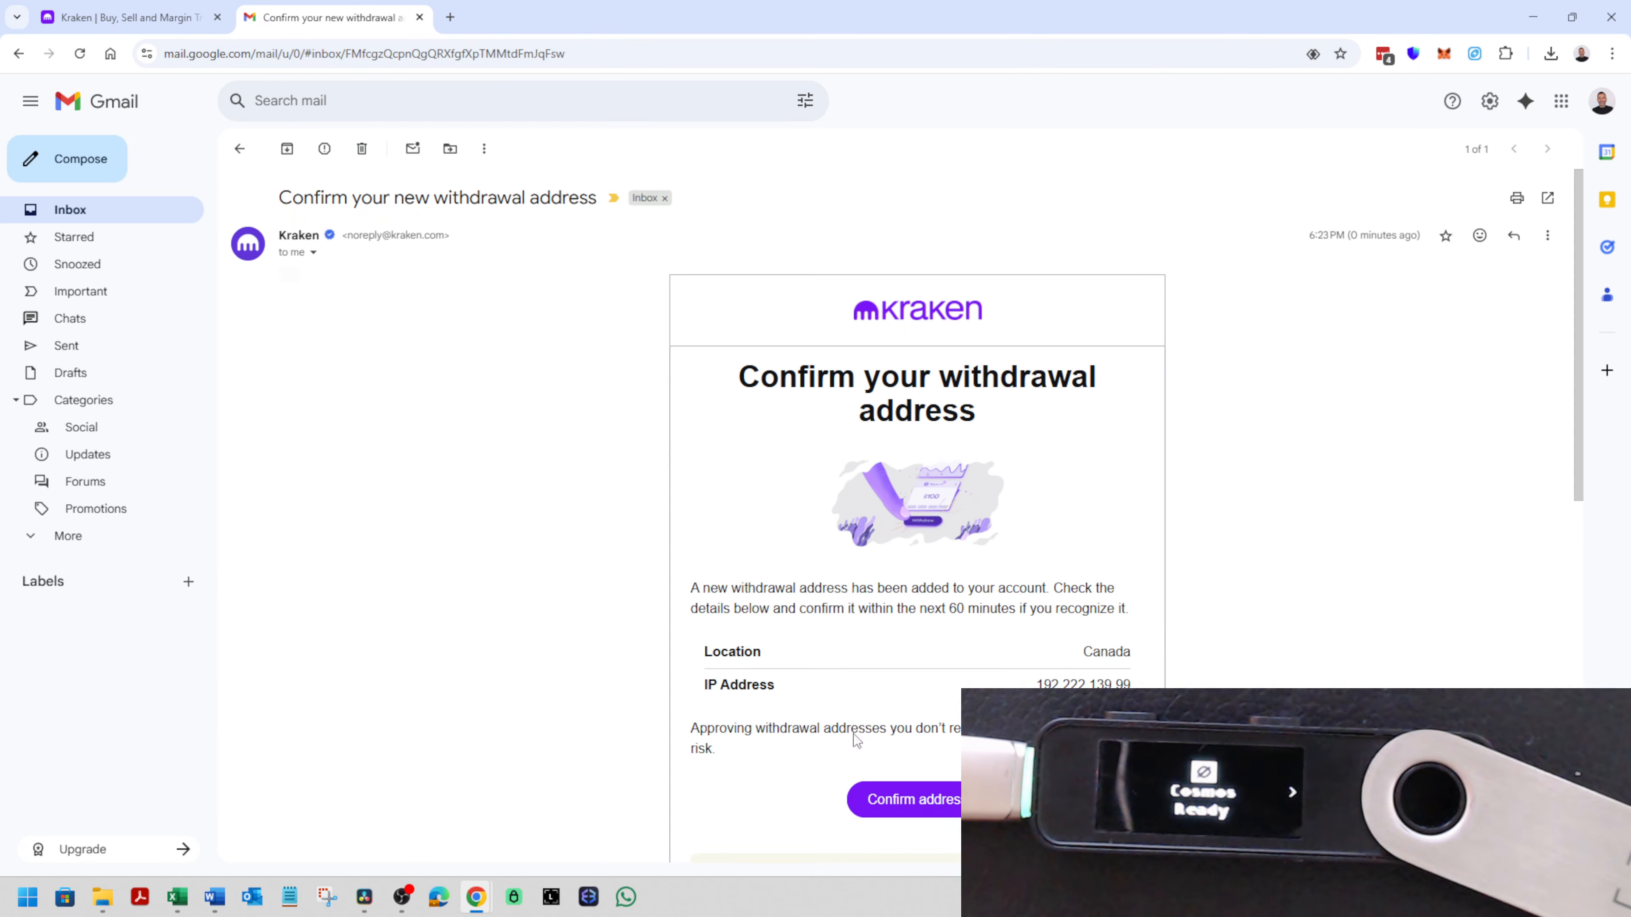
click(936, 811)
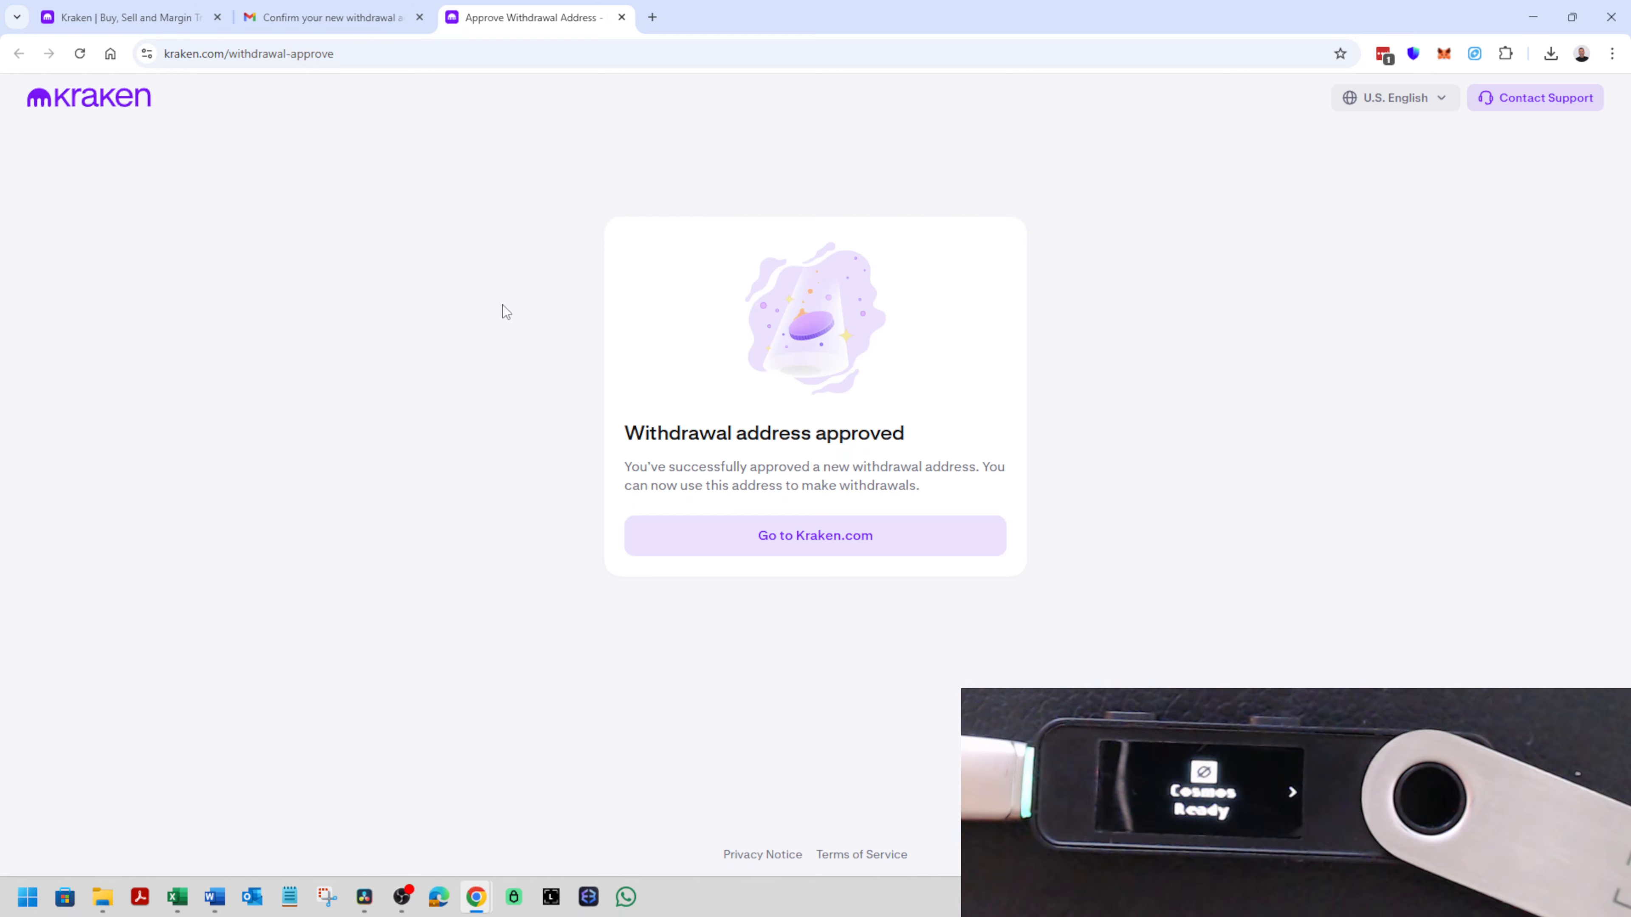
- Return to Kraken and withdraw 20 FET on the Fetch.ai network to the "Ledger - Fetch (Keplr)" address
click(128, 18)
click(782, 469)
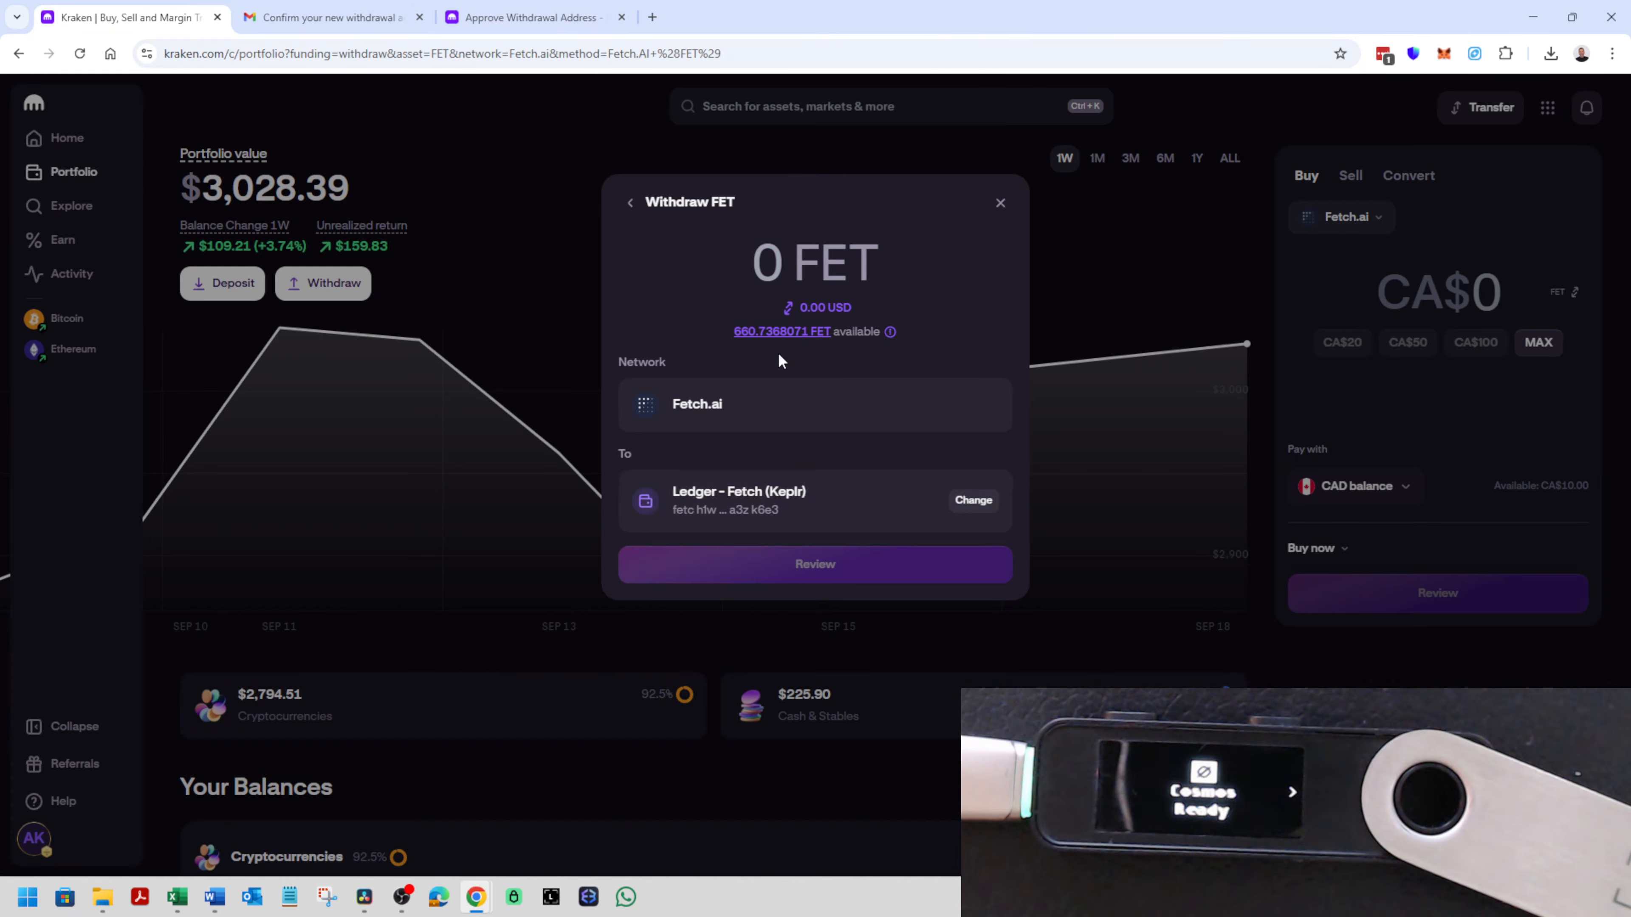
click(778, 265)
text(20)
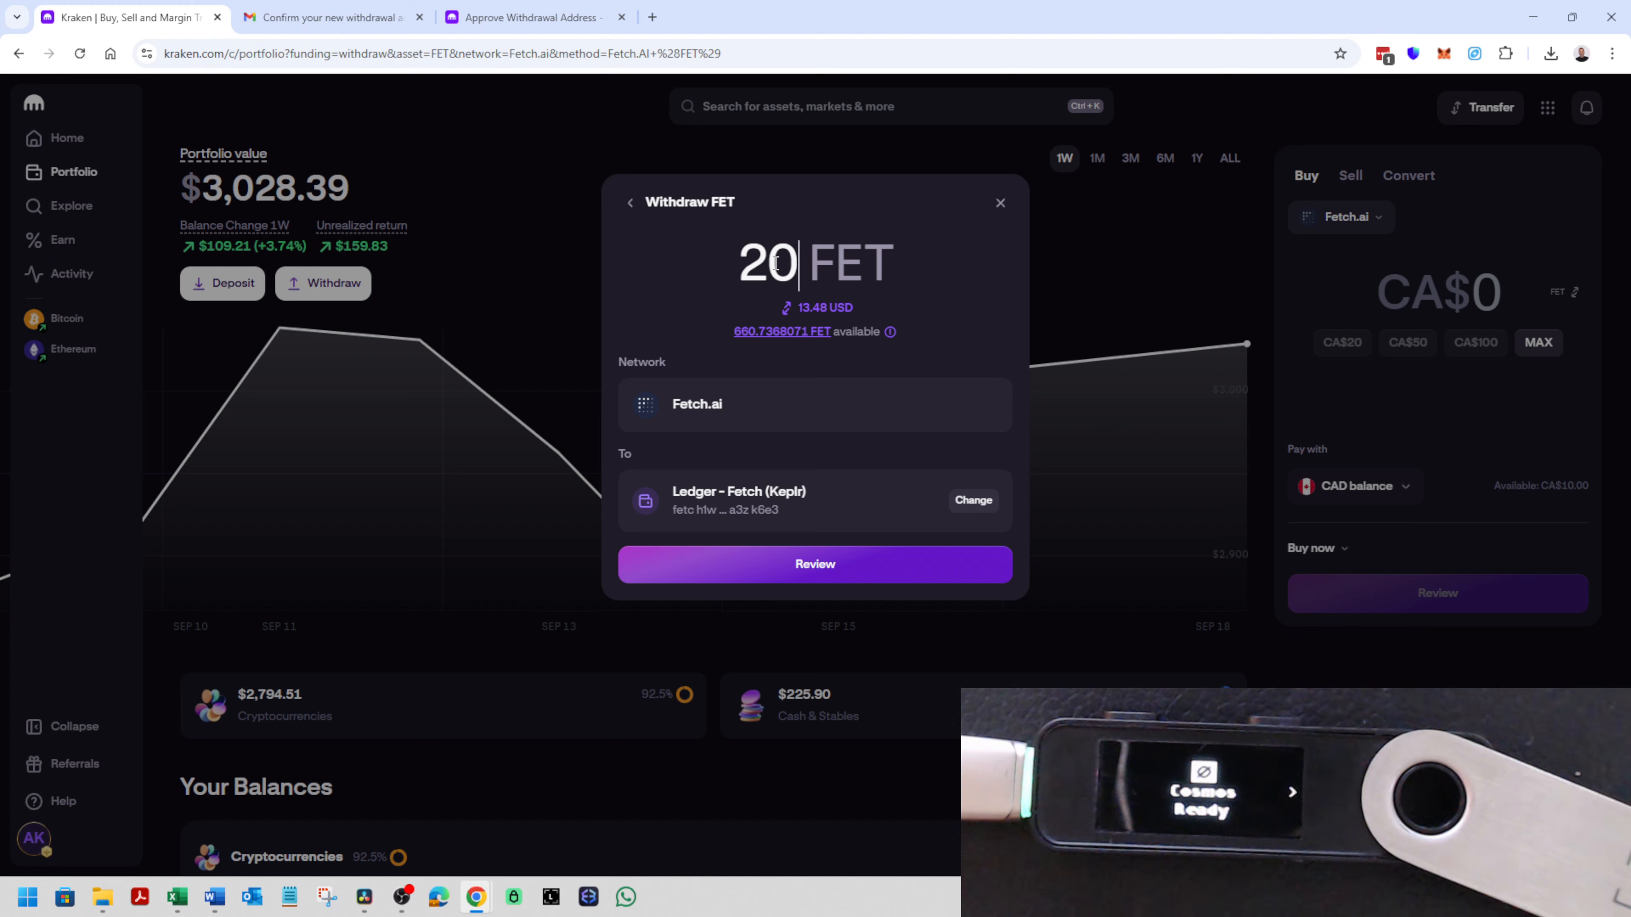
click(808, 574)
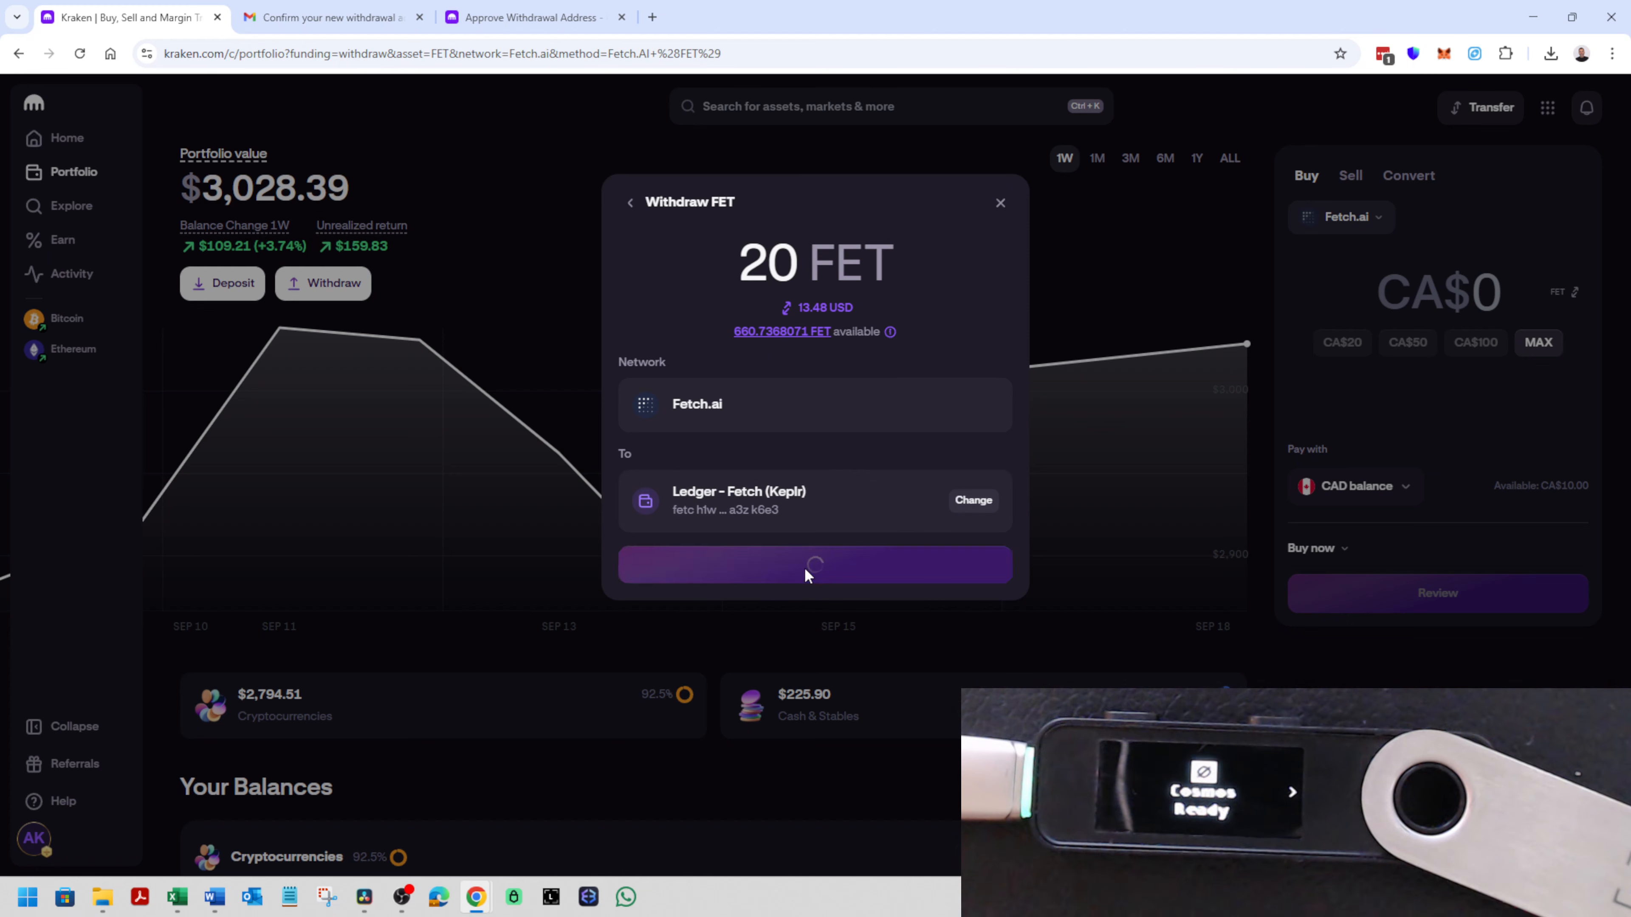
click(798, 626)
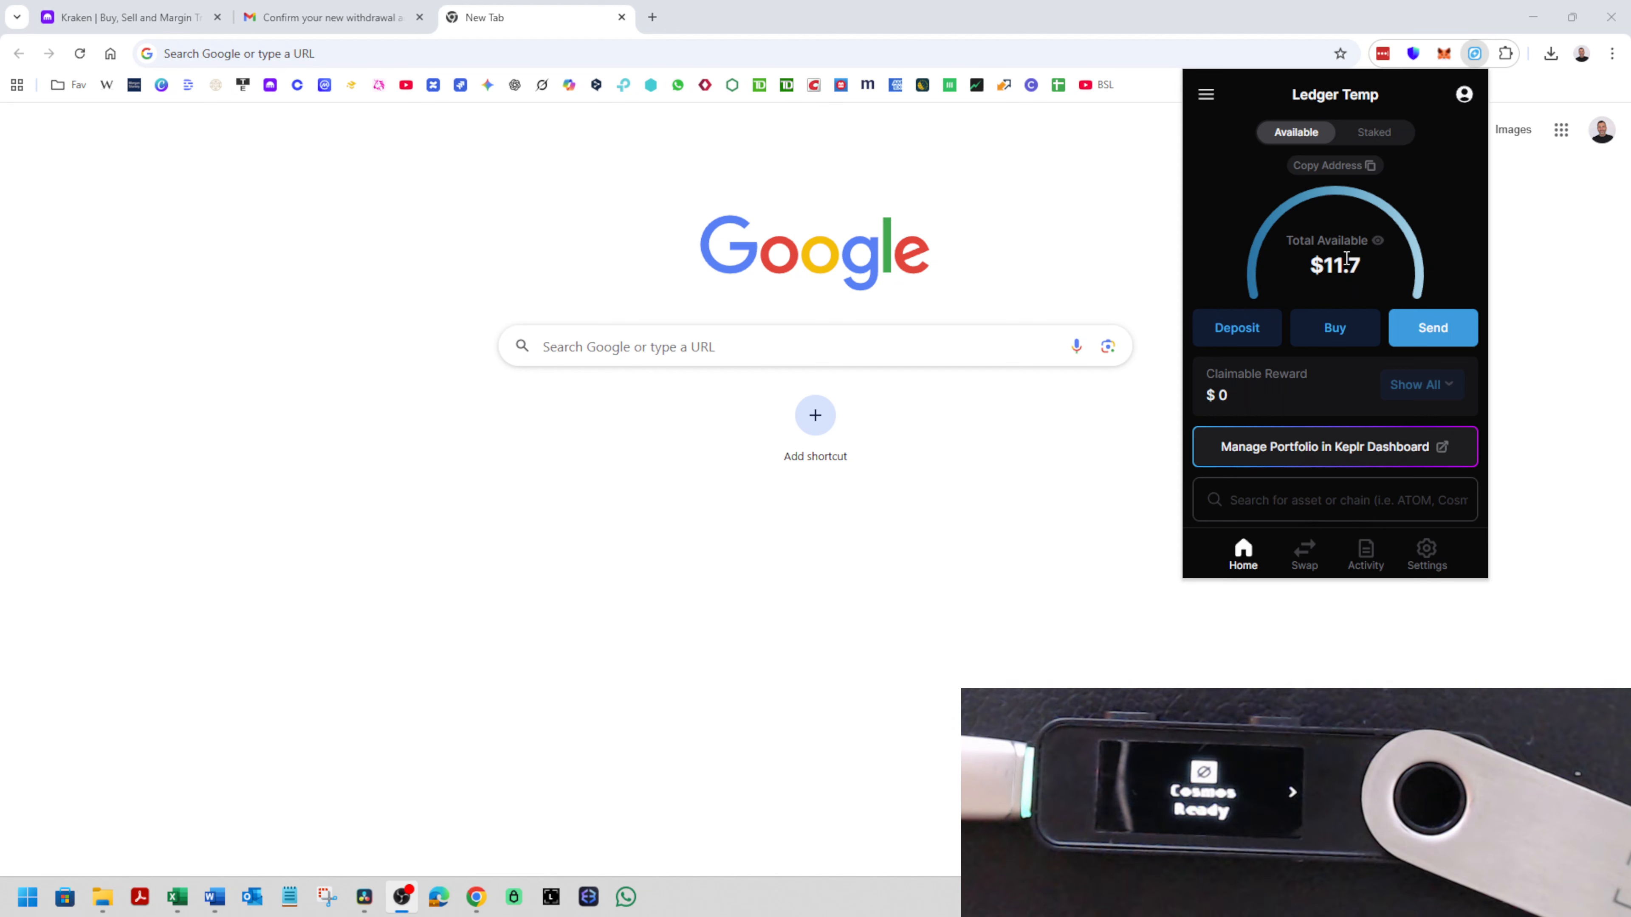
- Delete the "Ledger Temp" wallet from Keplr, authorizing the deletion with the Keplr password
click(1464, 94)
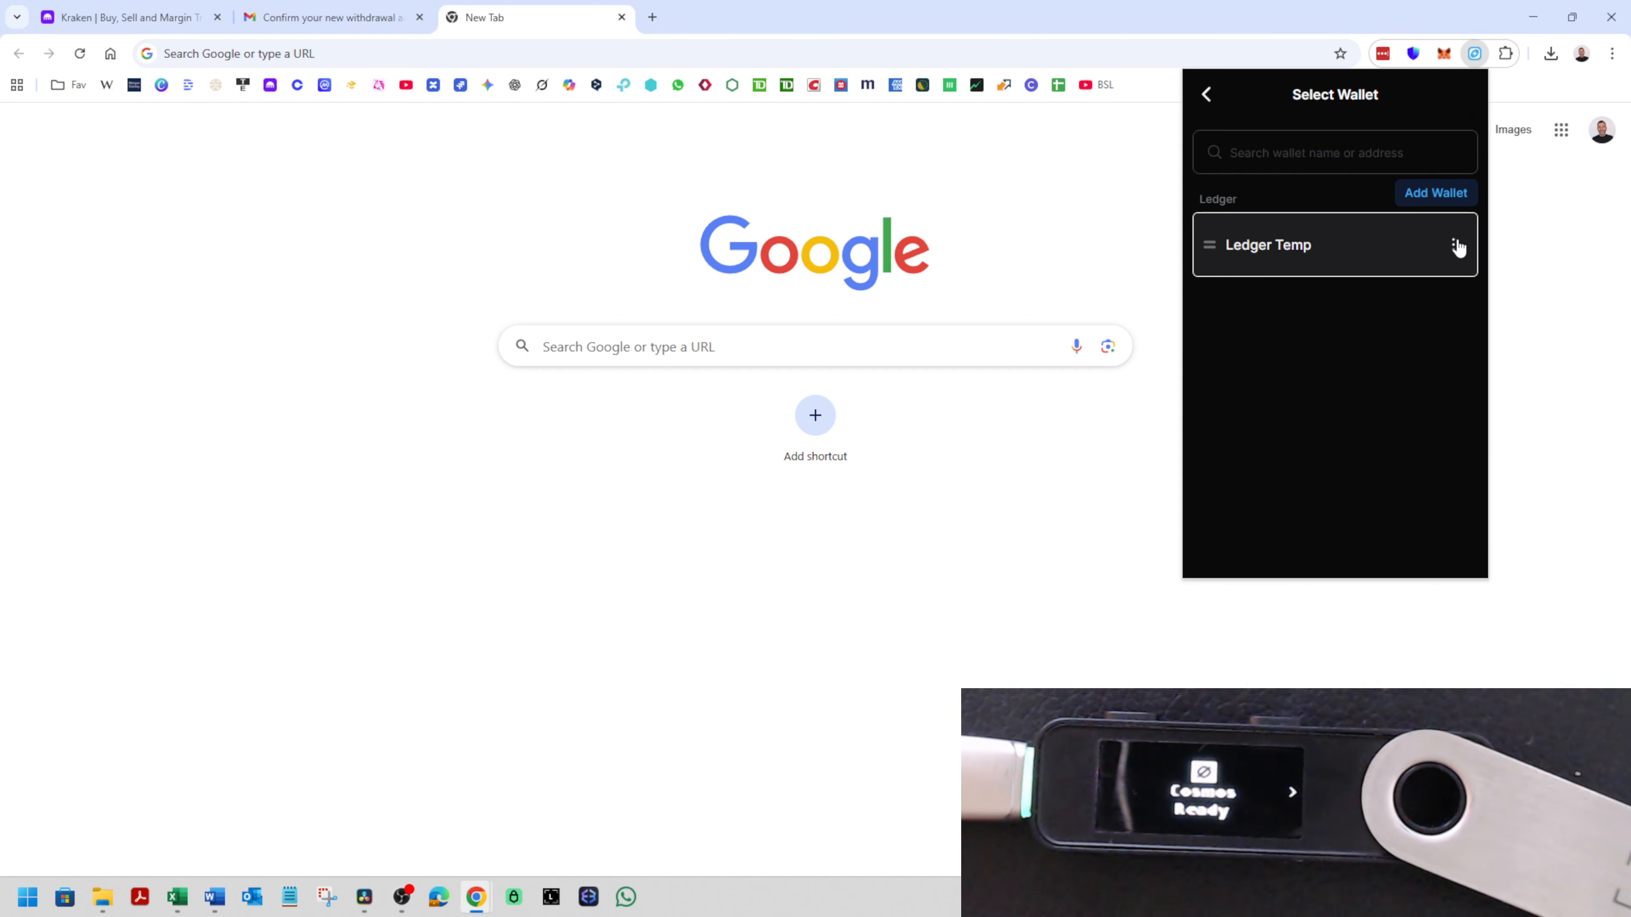
click(1455, 245)
click(1424, 293)
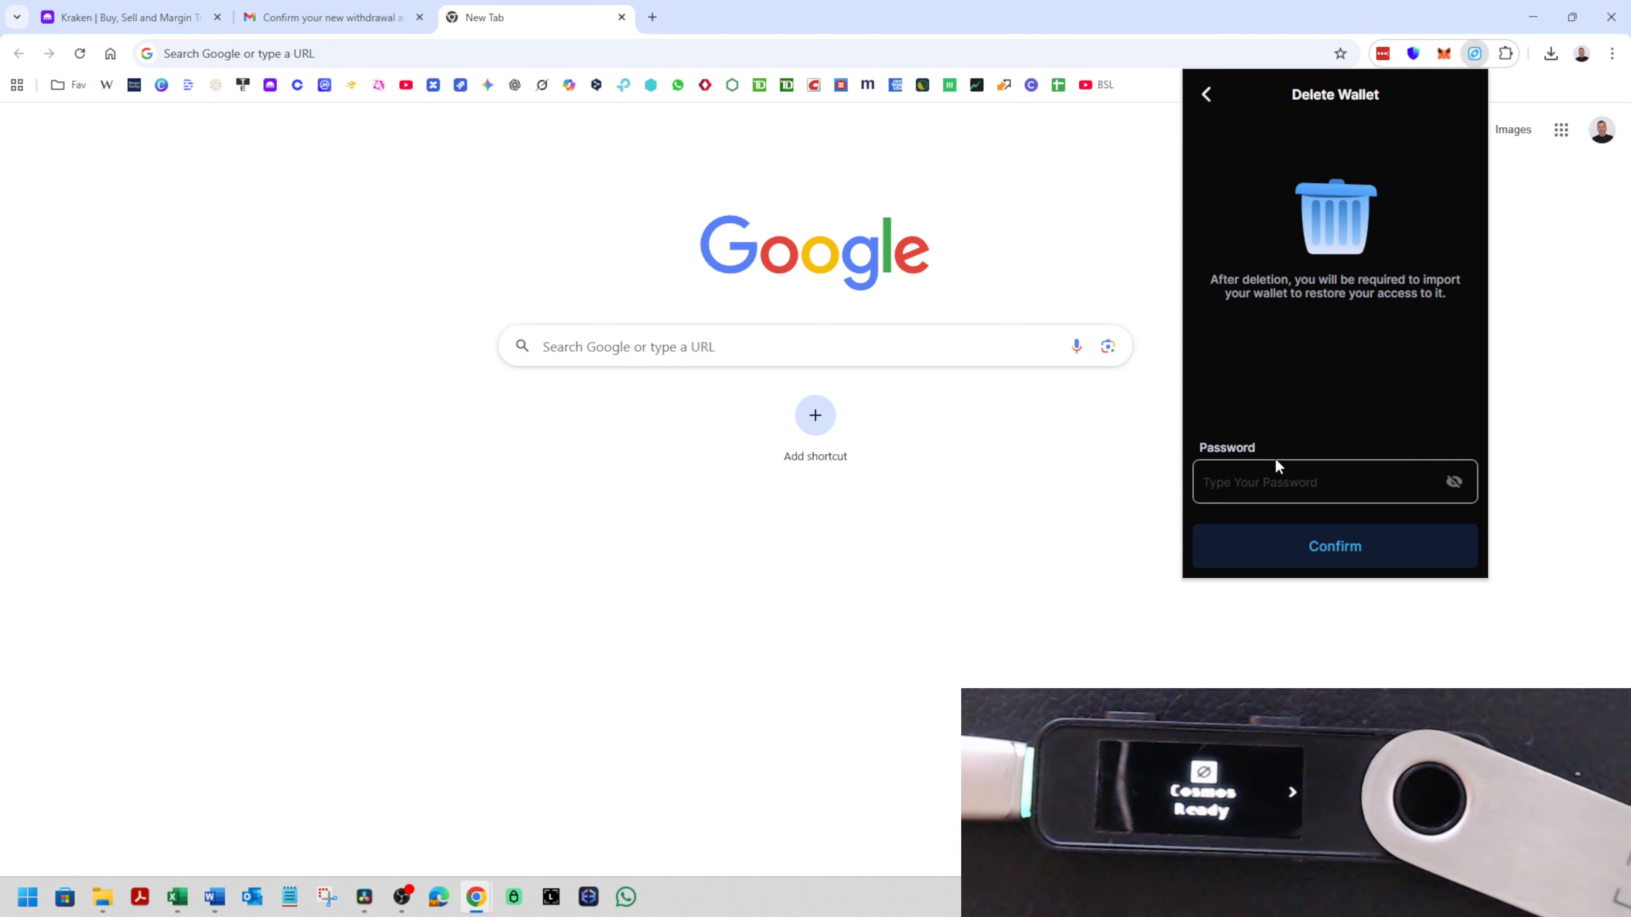
click(1271, 477)
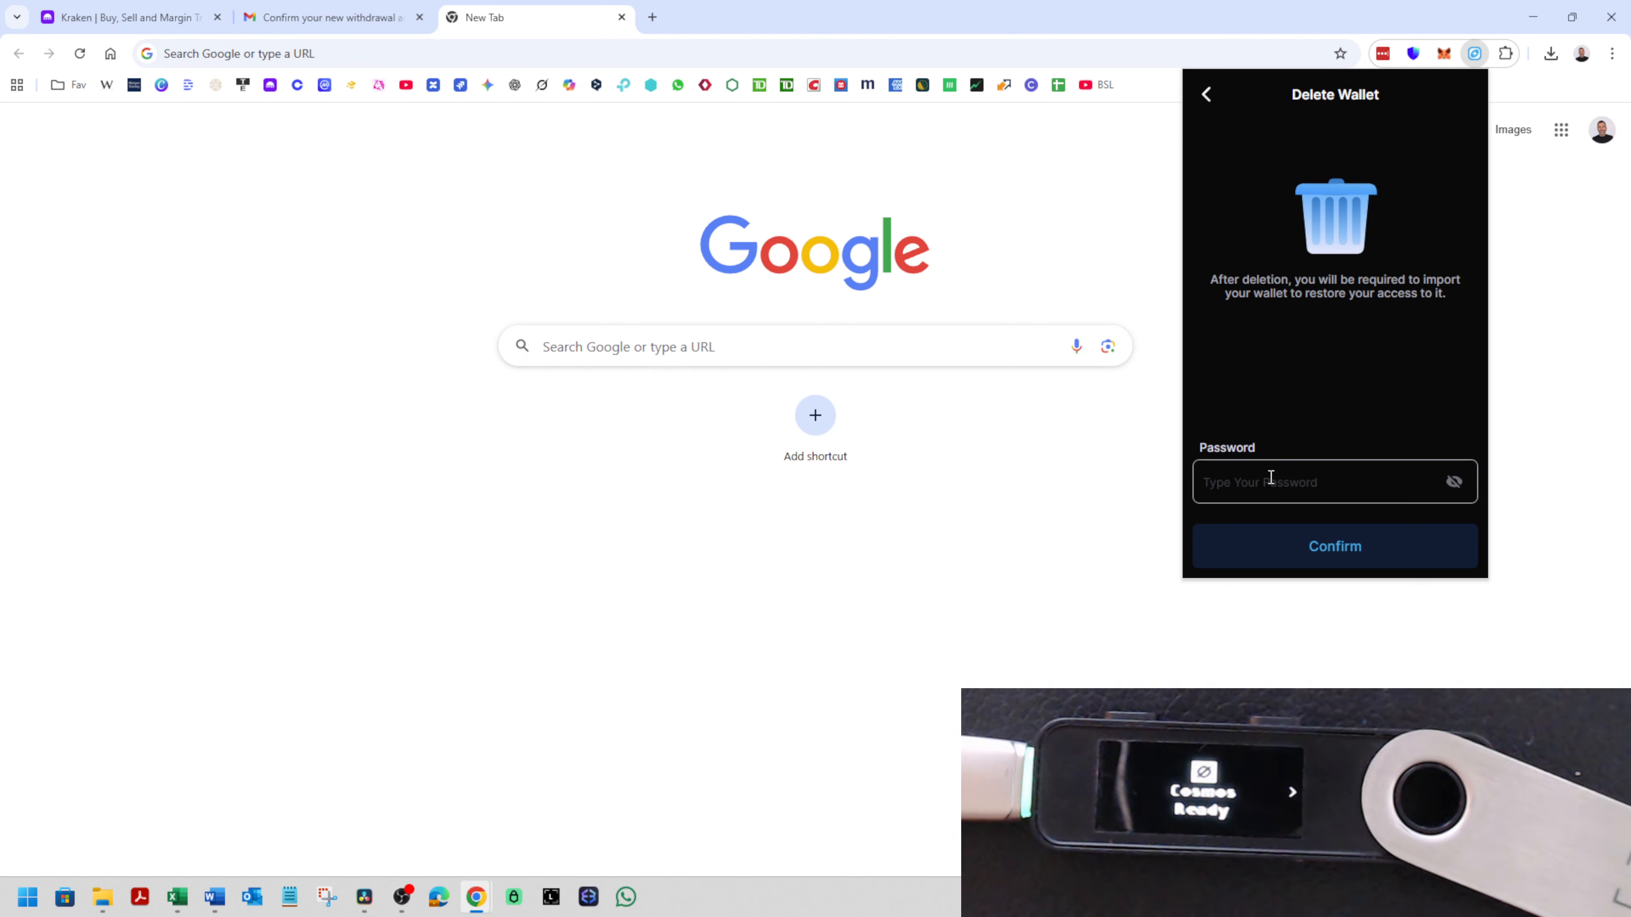
text(•)
key(BackSpace)
text(••)
key(Return)
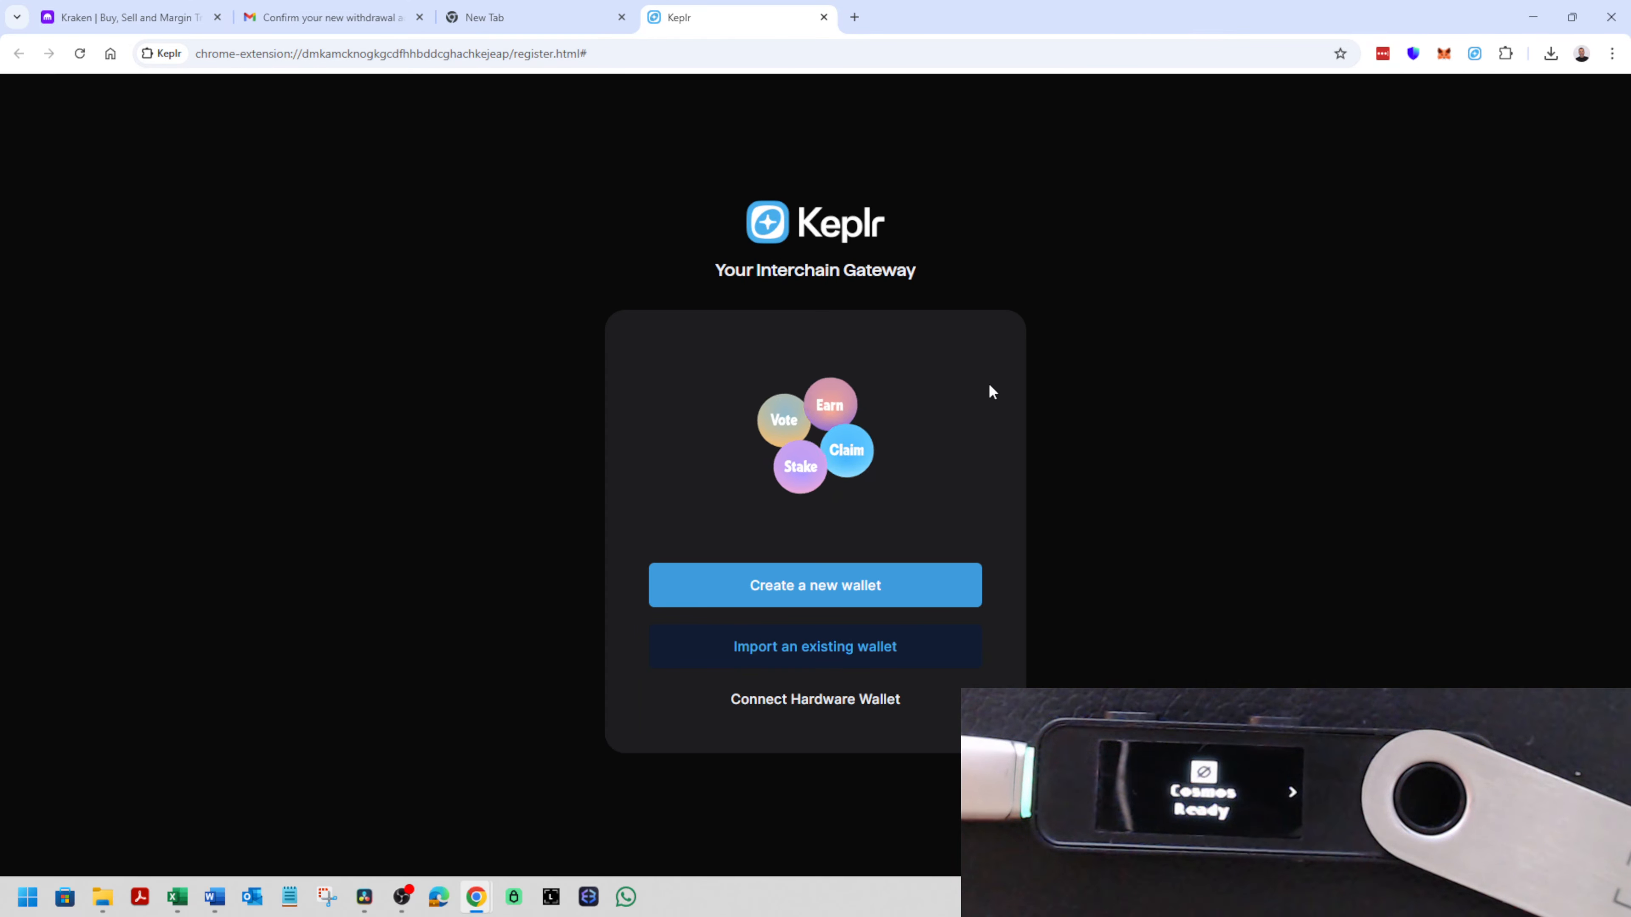
- Set up a Ledger hardware wallet in Keplr named "Ledger Temp" with a new Keplr password, connecting to the Cosmos app
click(817, 701)
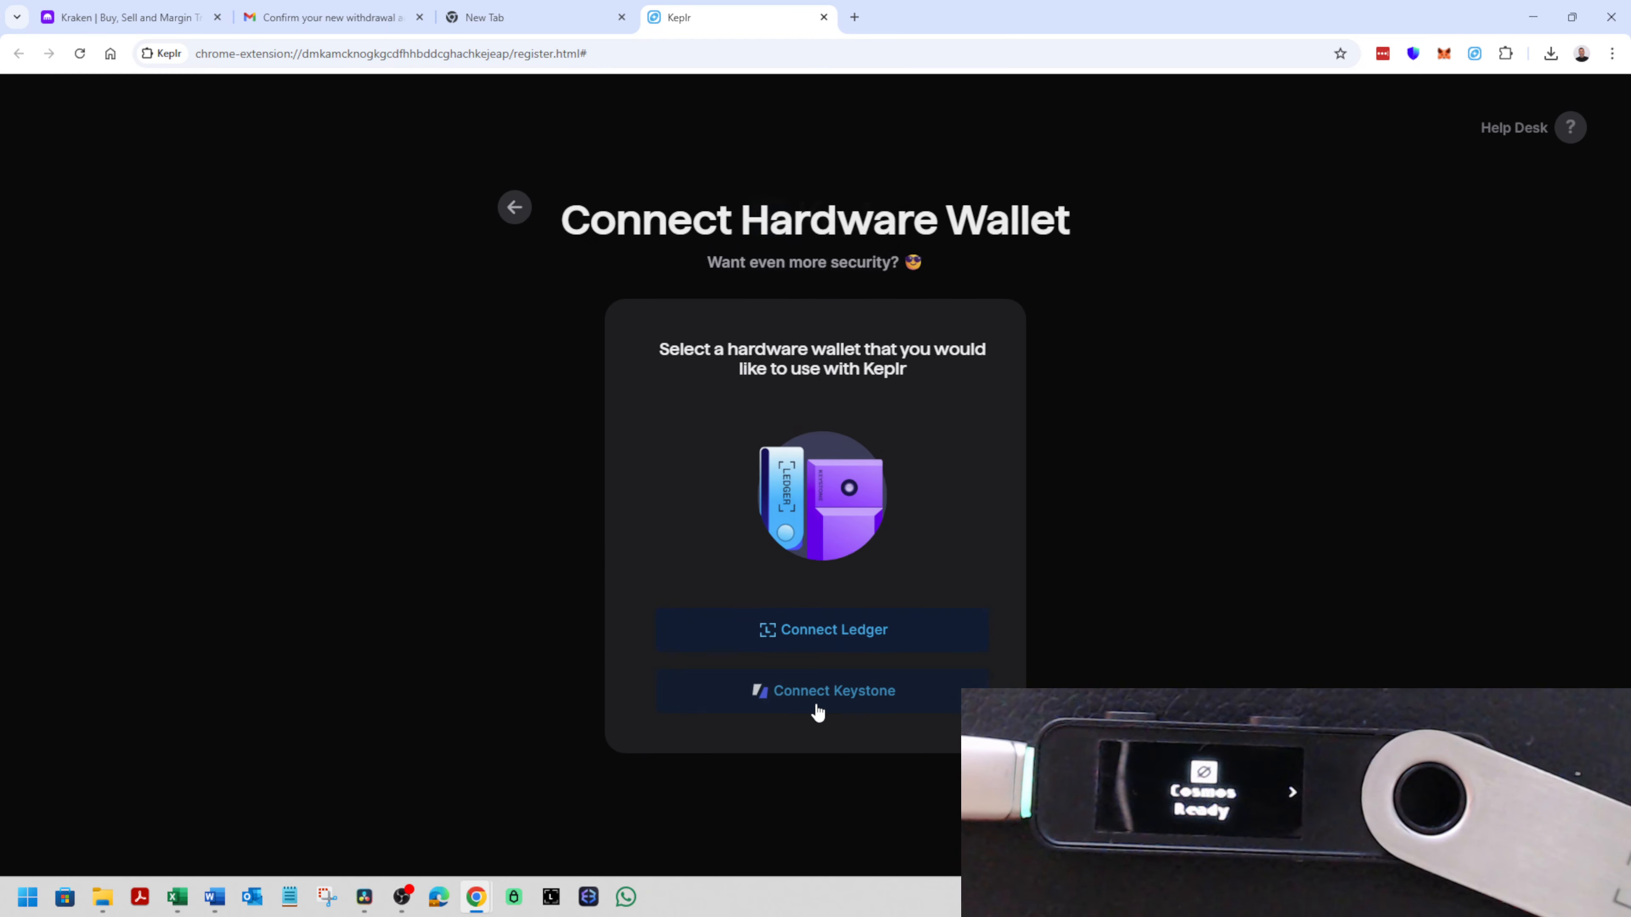
click(846, 645)
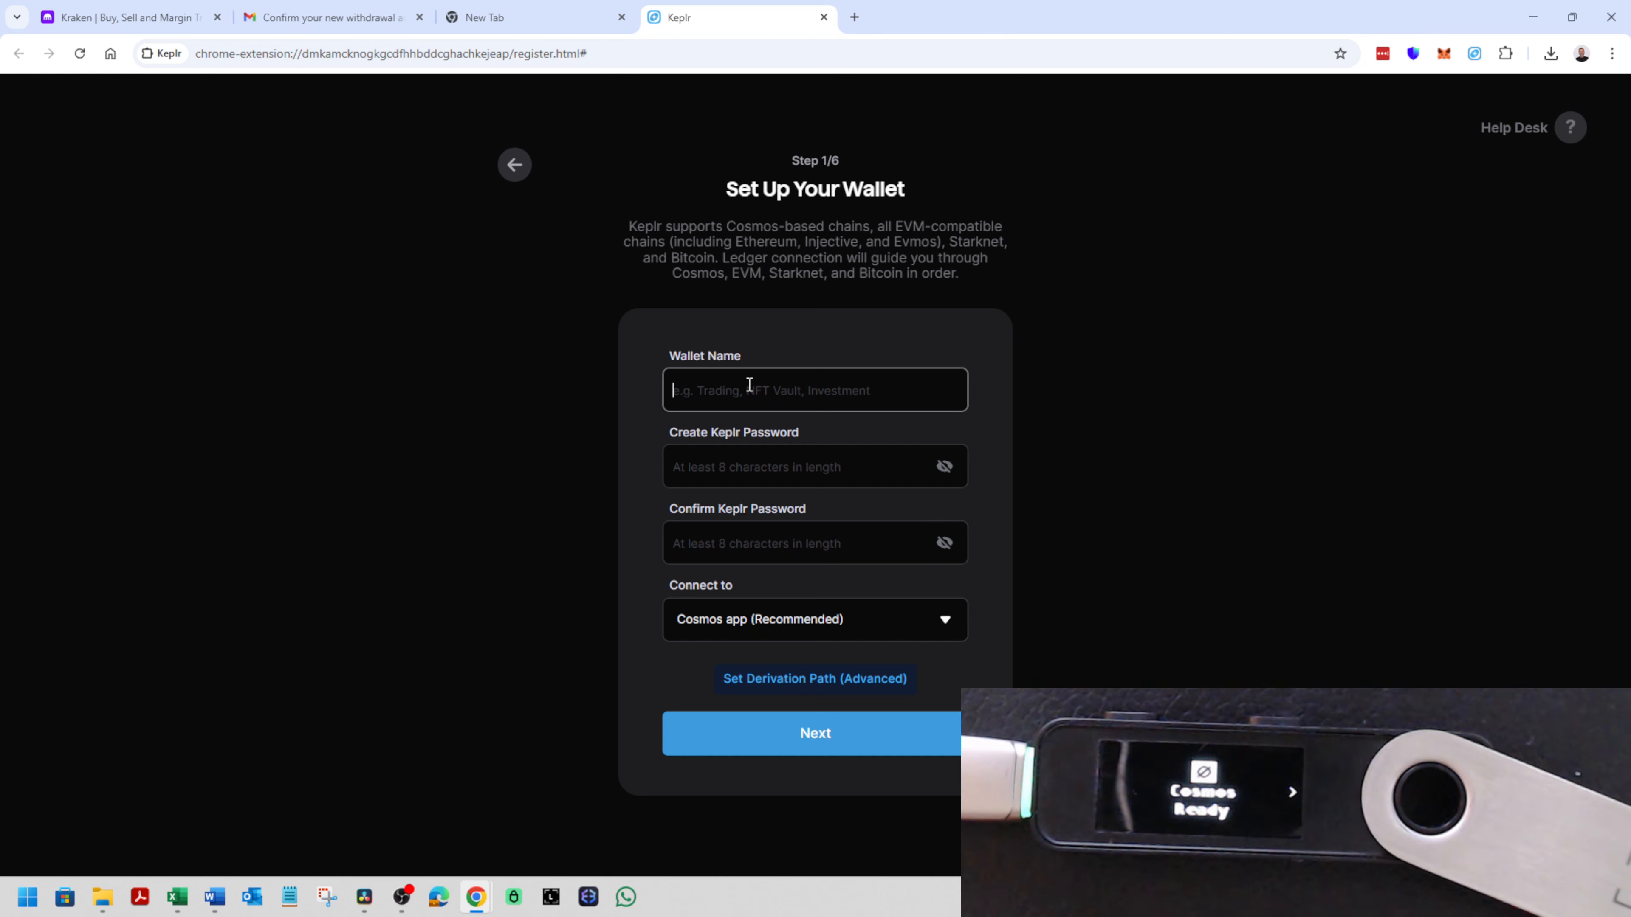
text(LEdger Temp)
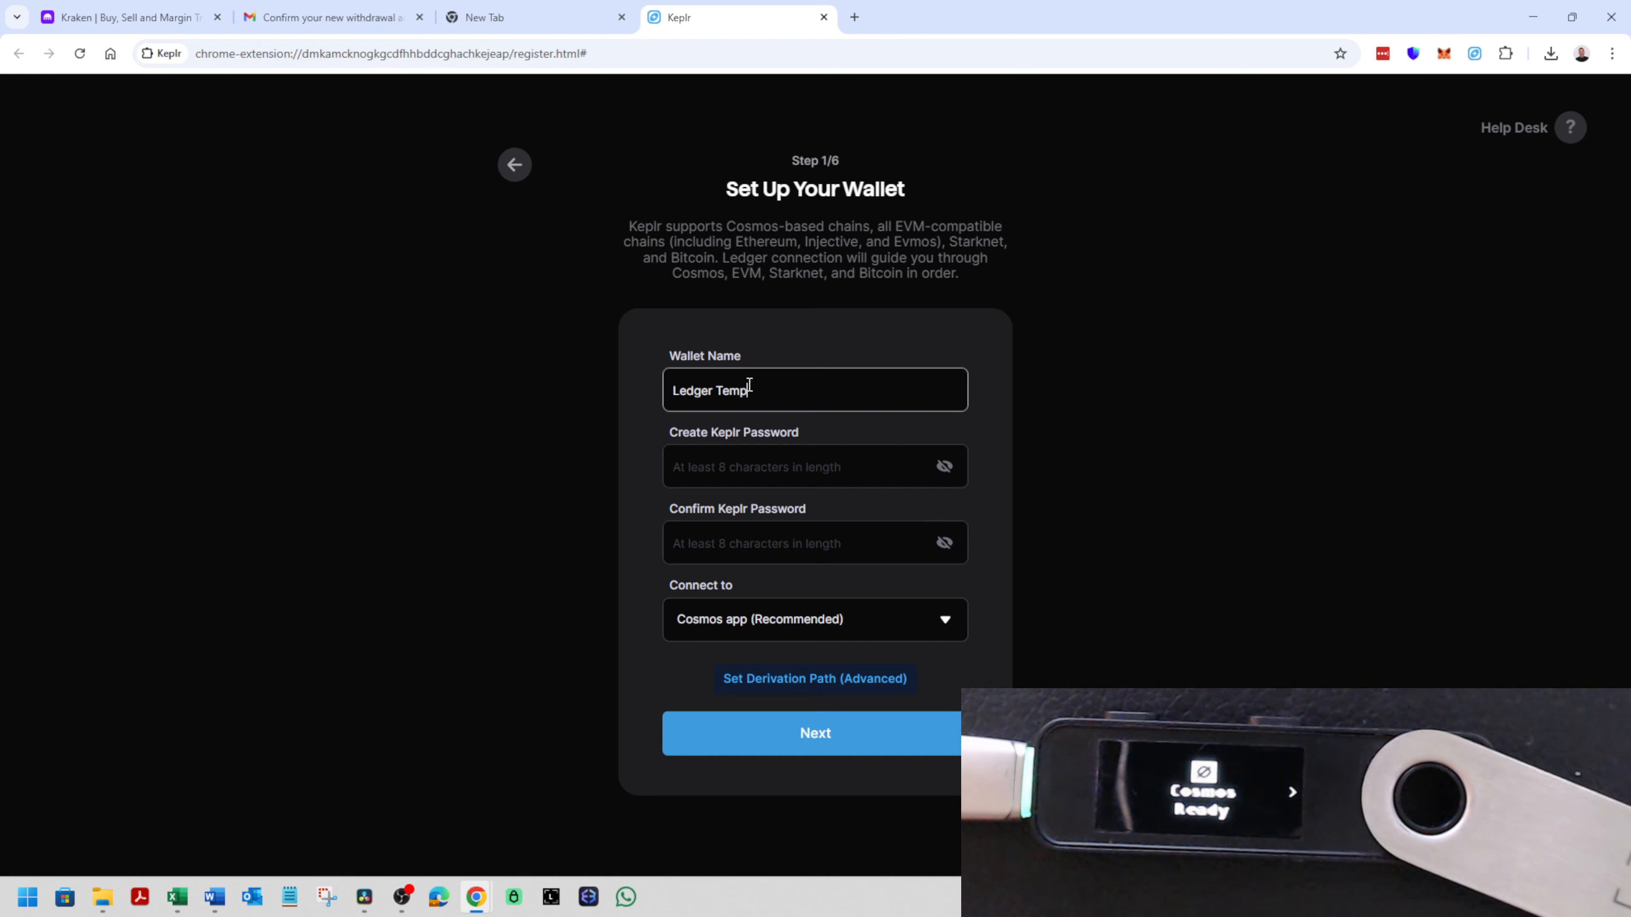
key(Tab)
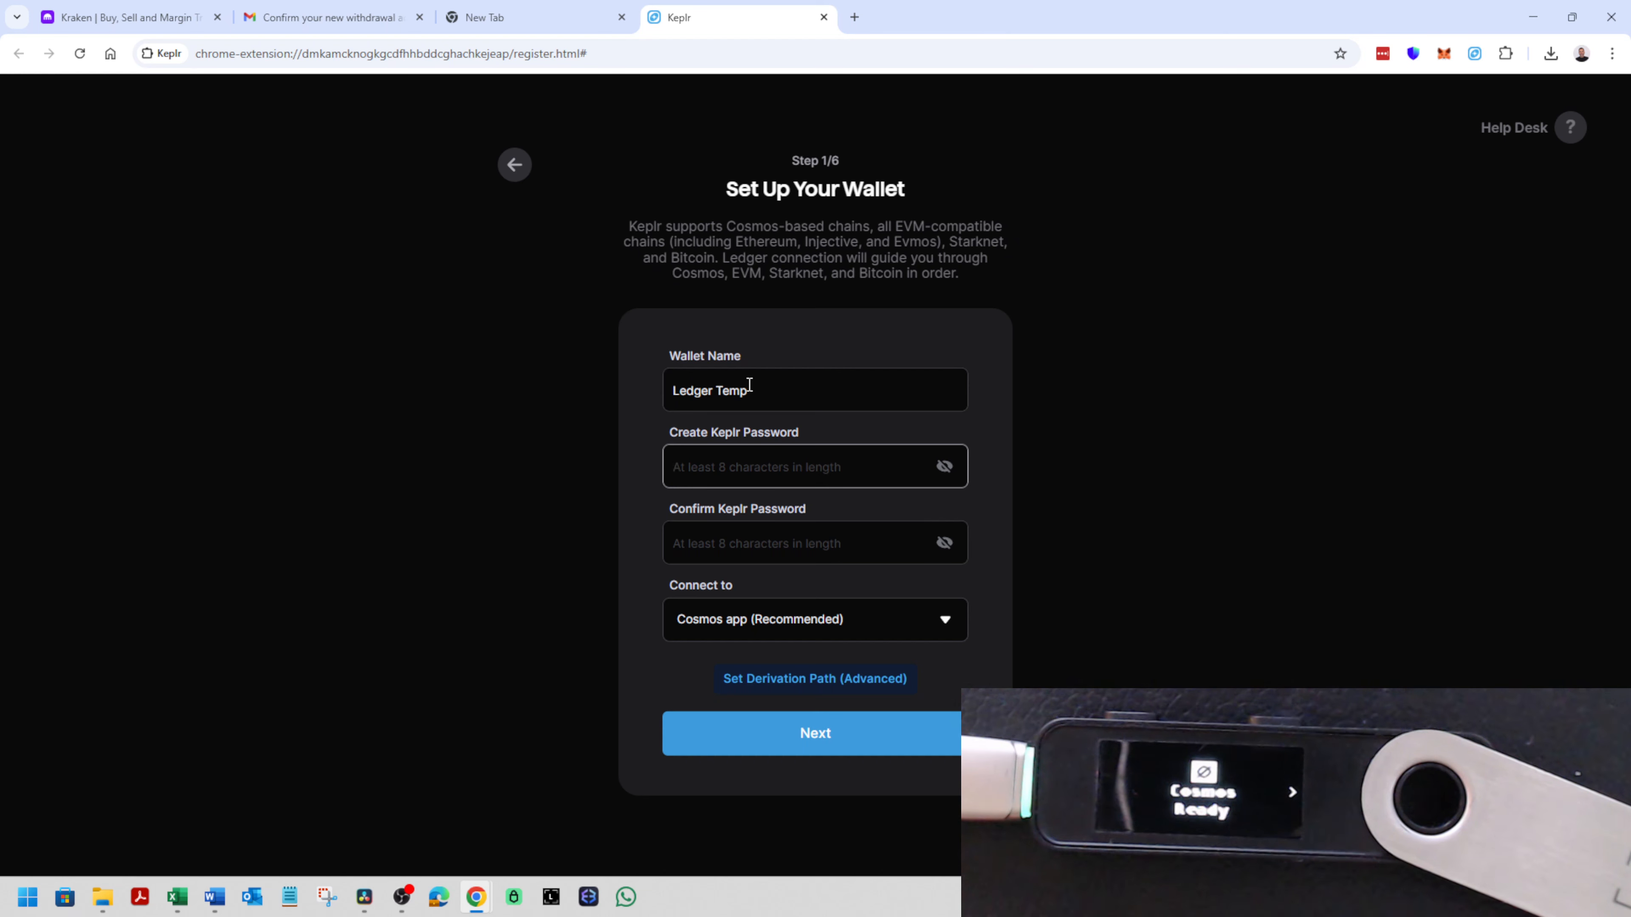
text(•••••••••)
key(Tab)
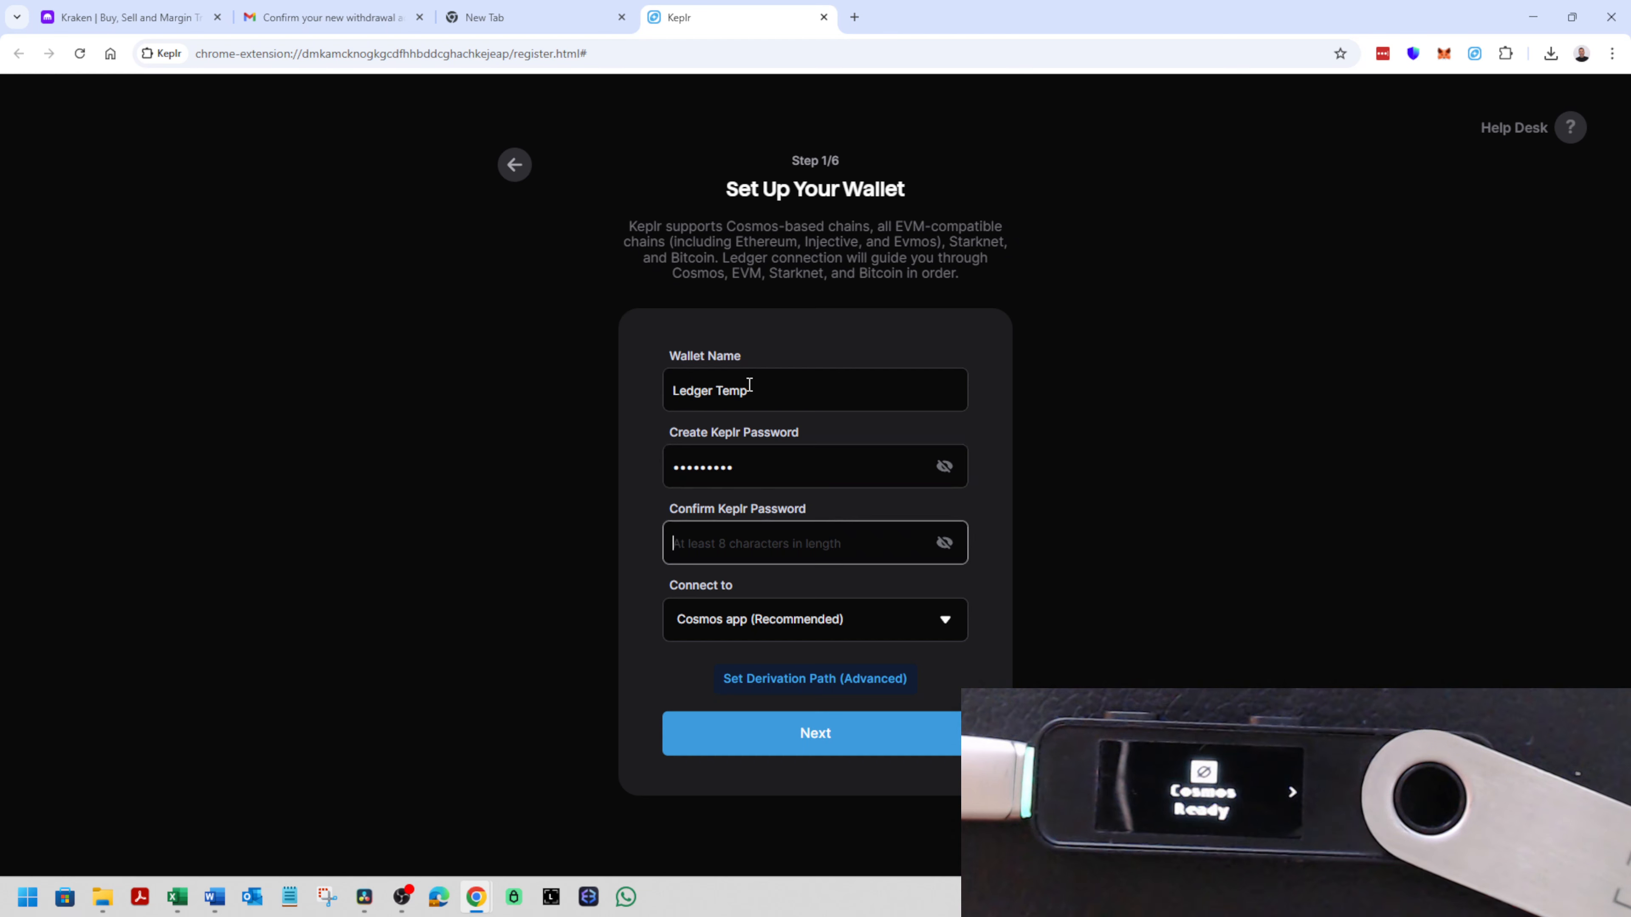
text(•••)
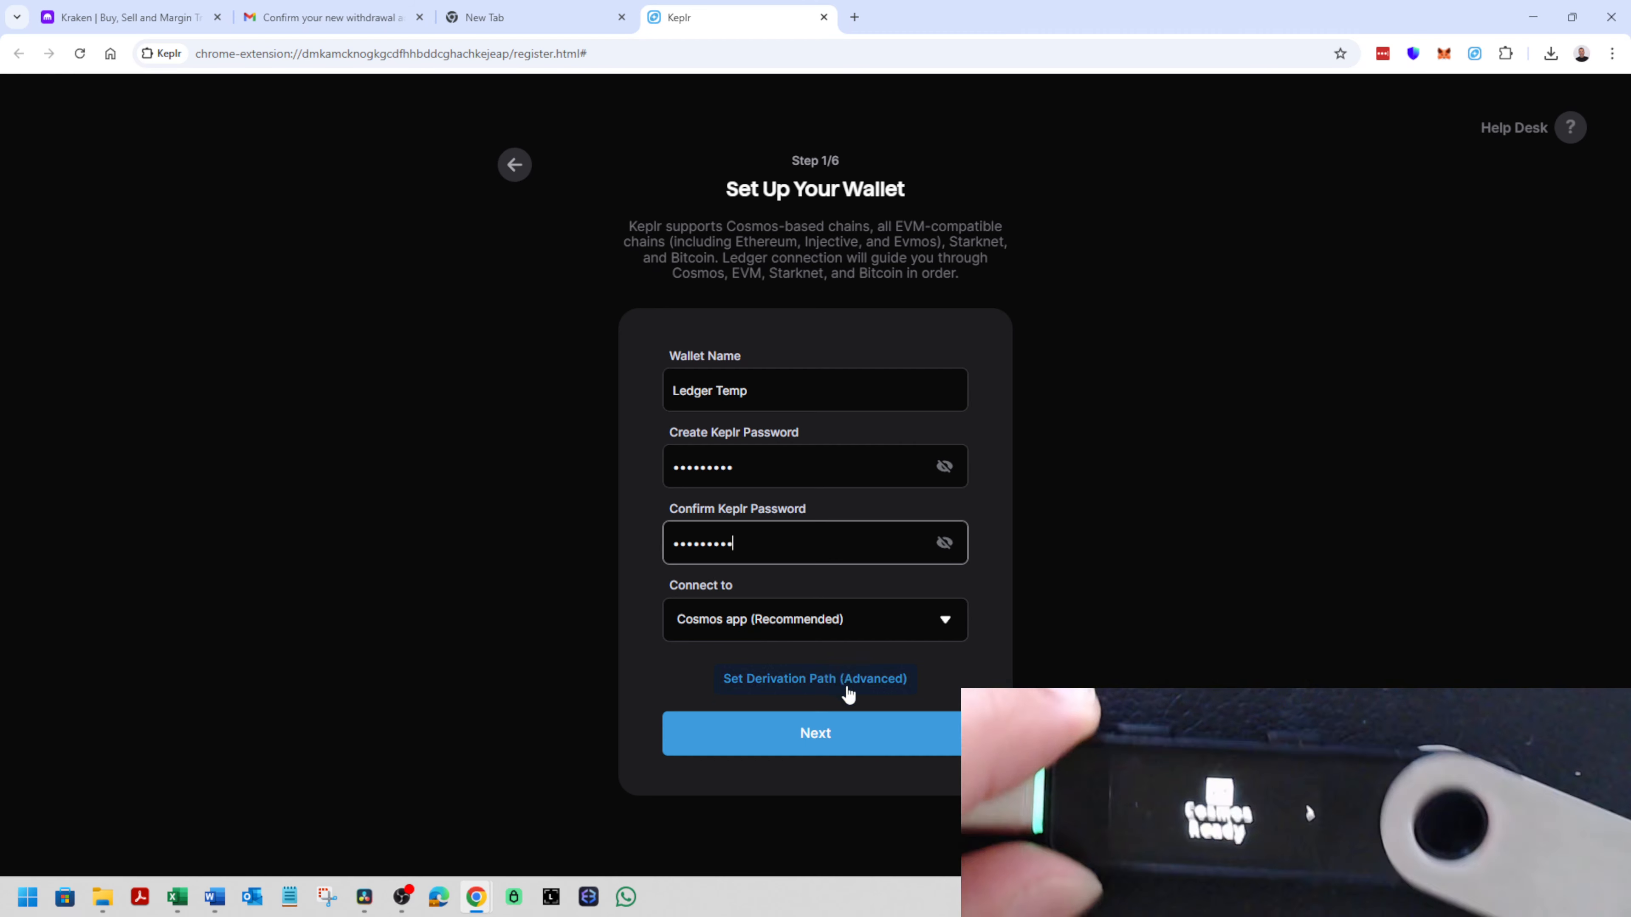
click(854, 740)
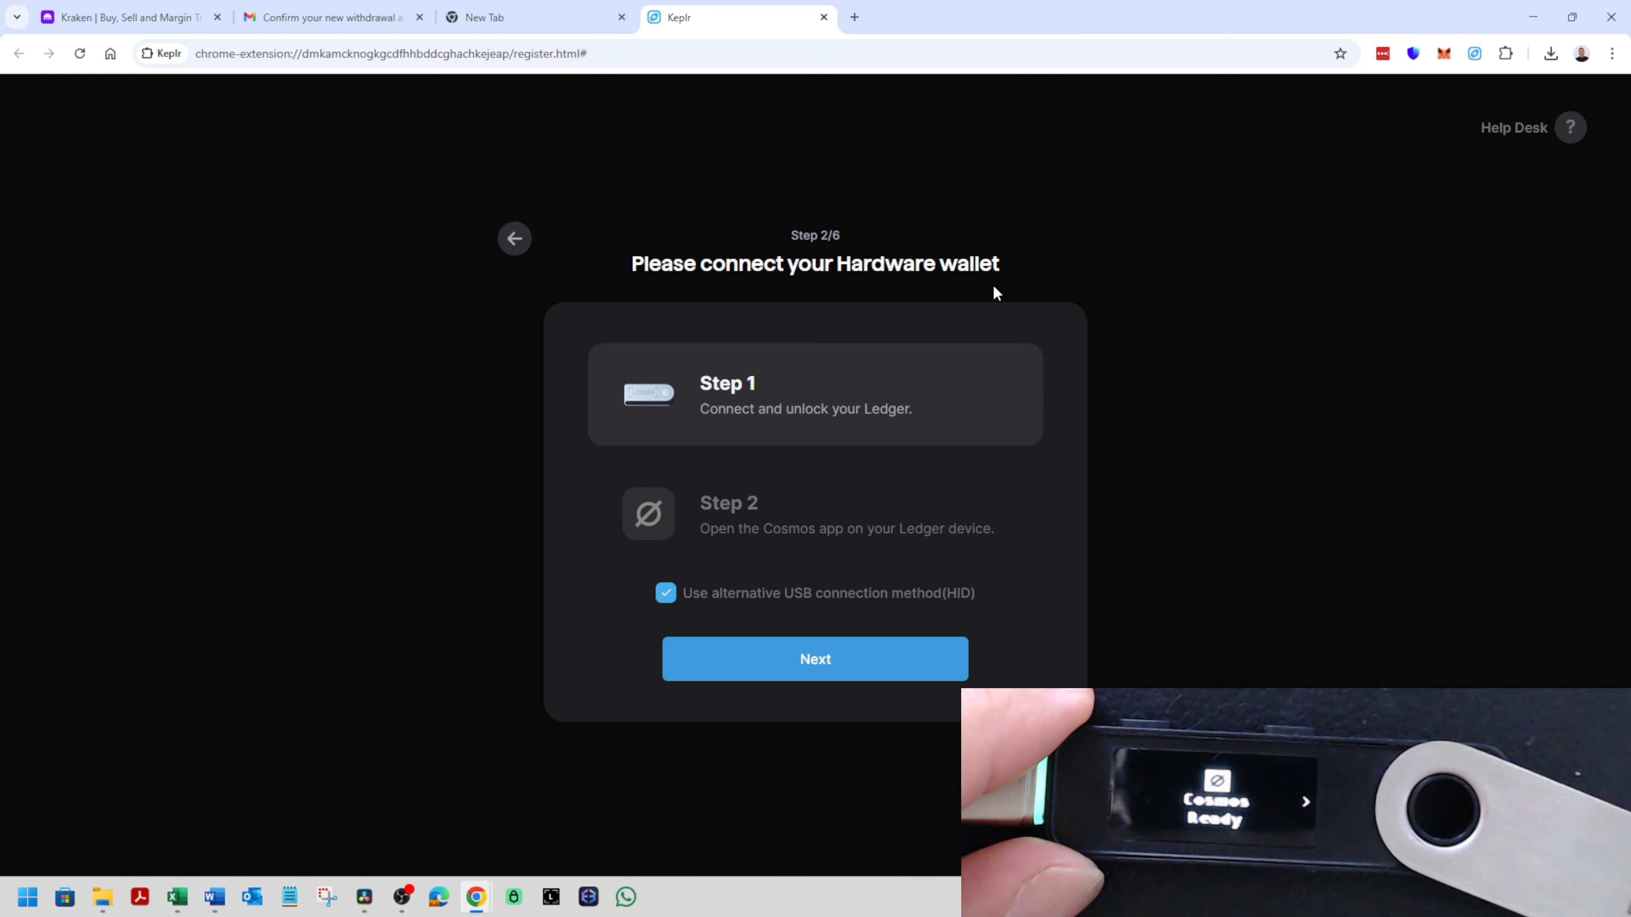
- Connect the unlocked Ledger through its Cosmos app, search the networks for "fetch" and save the selection with fetchhub enabled
drag(751, 410, 879, 425)
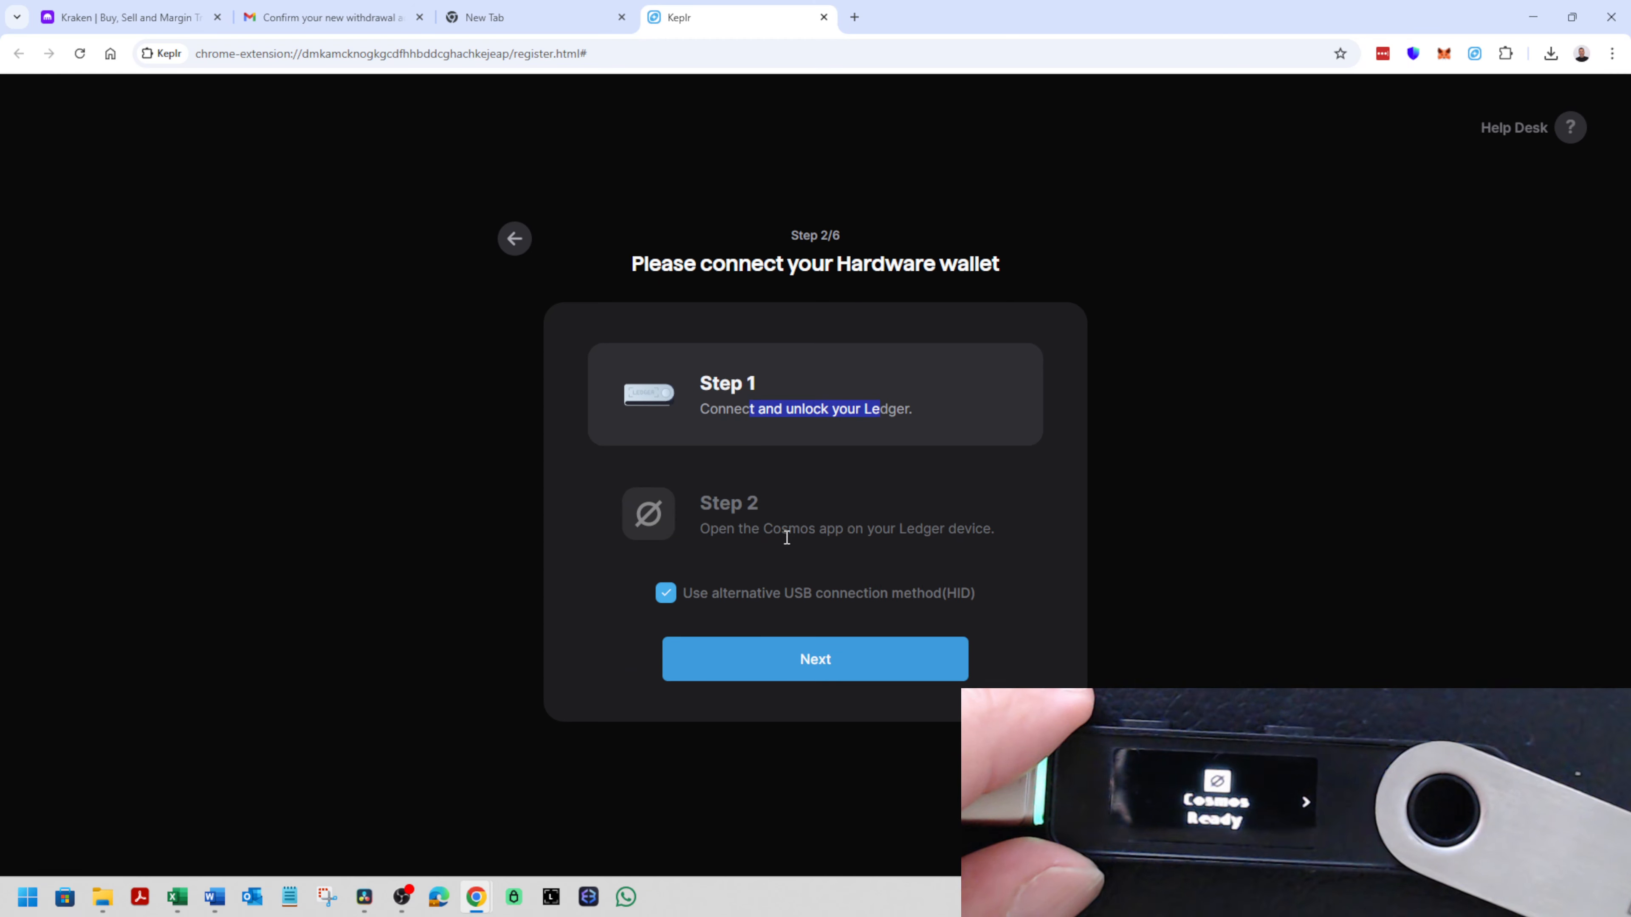
click(813, 673)
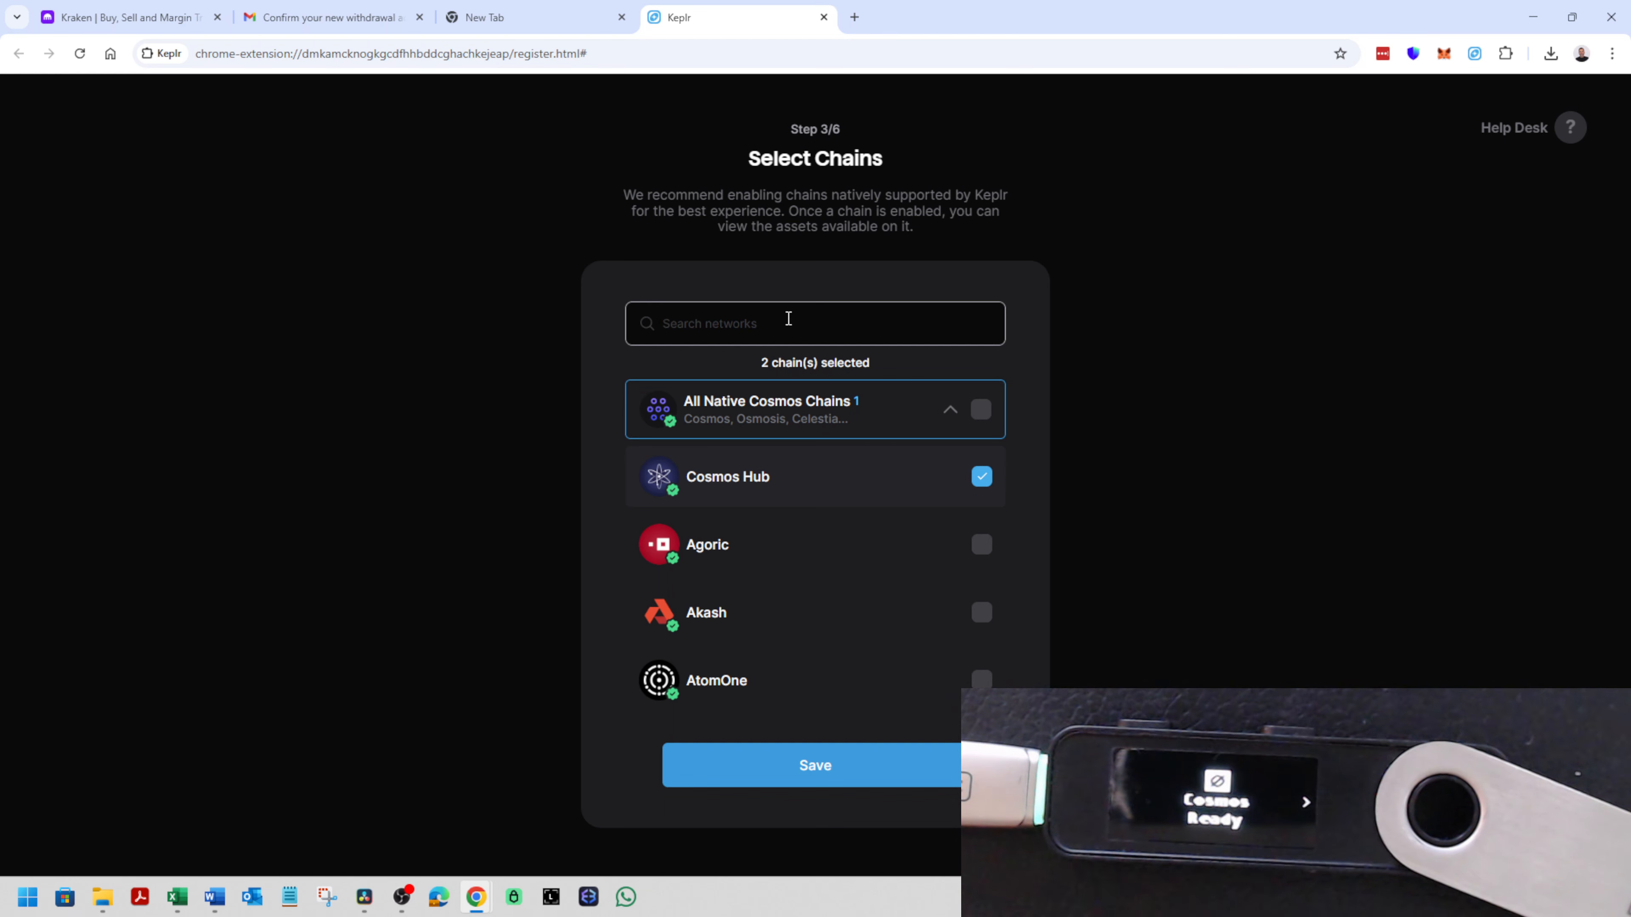
text(fetch)
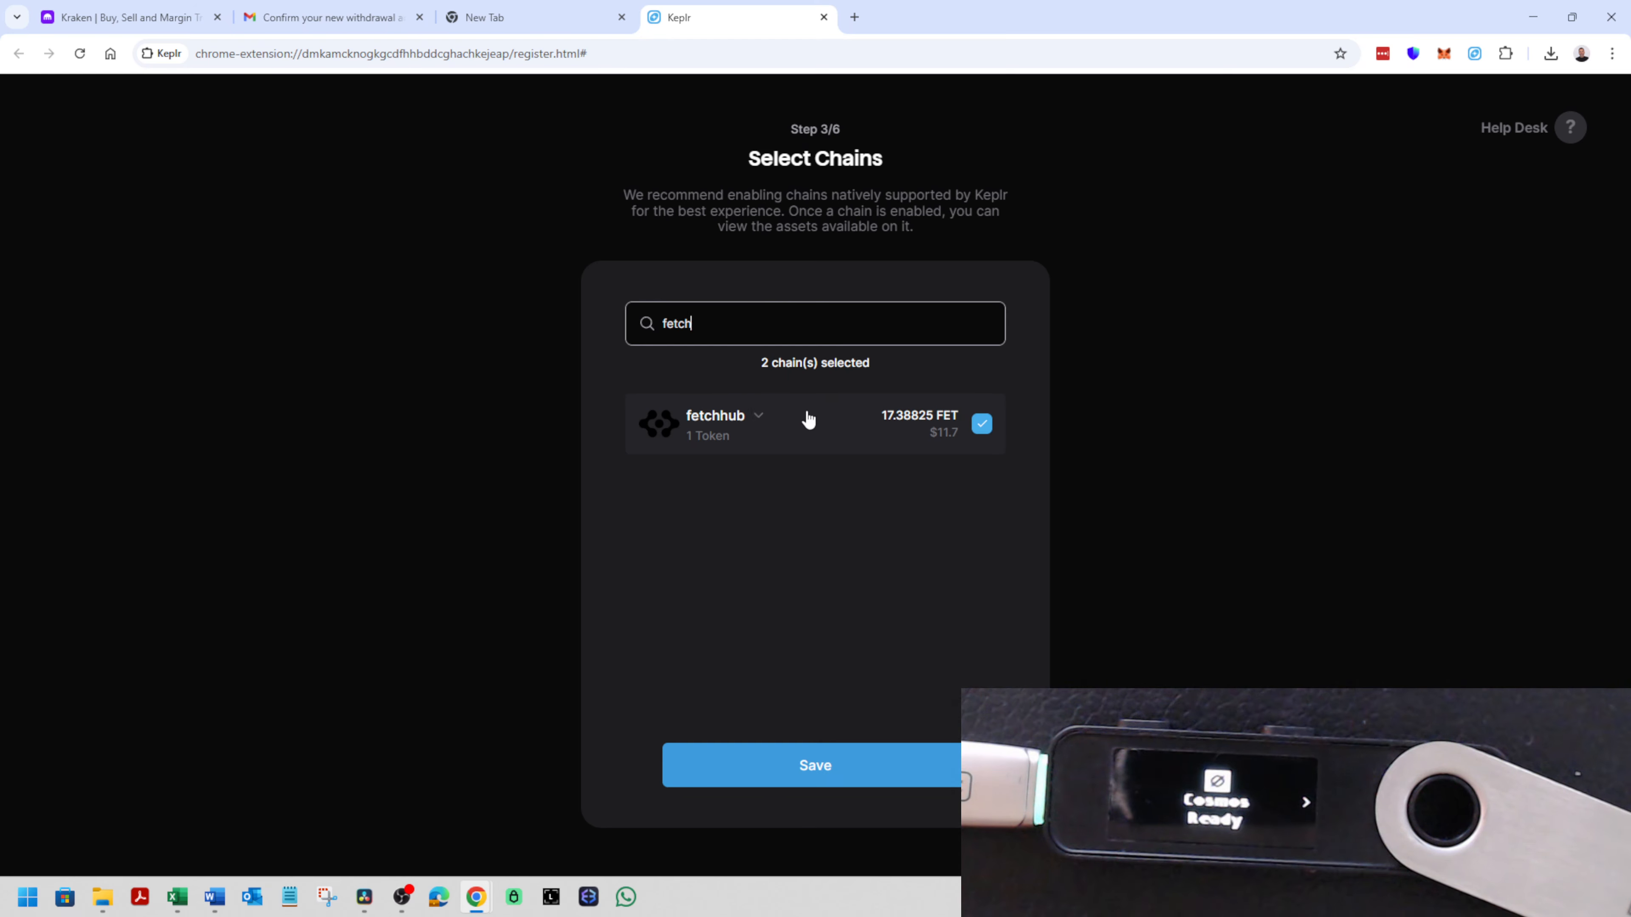
click(830, 766)
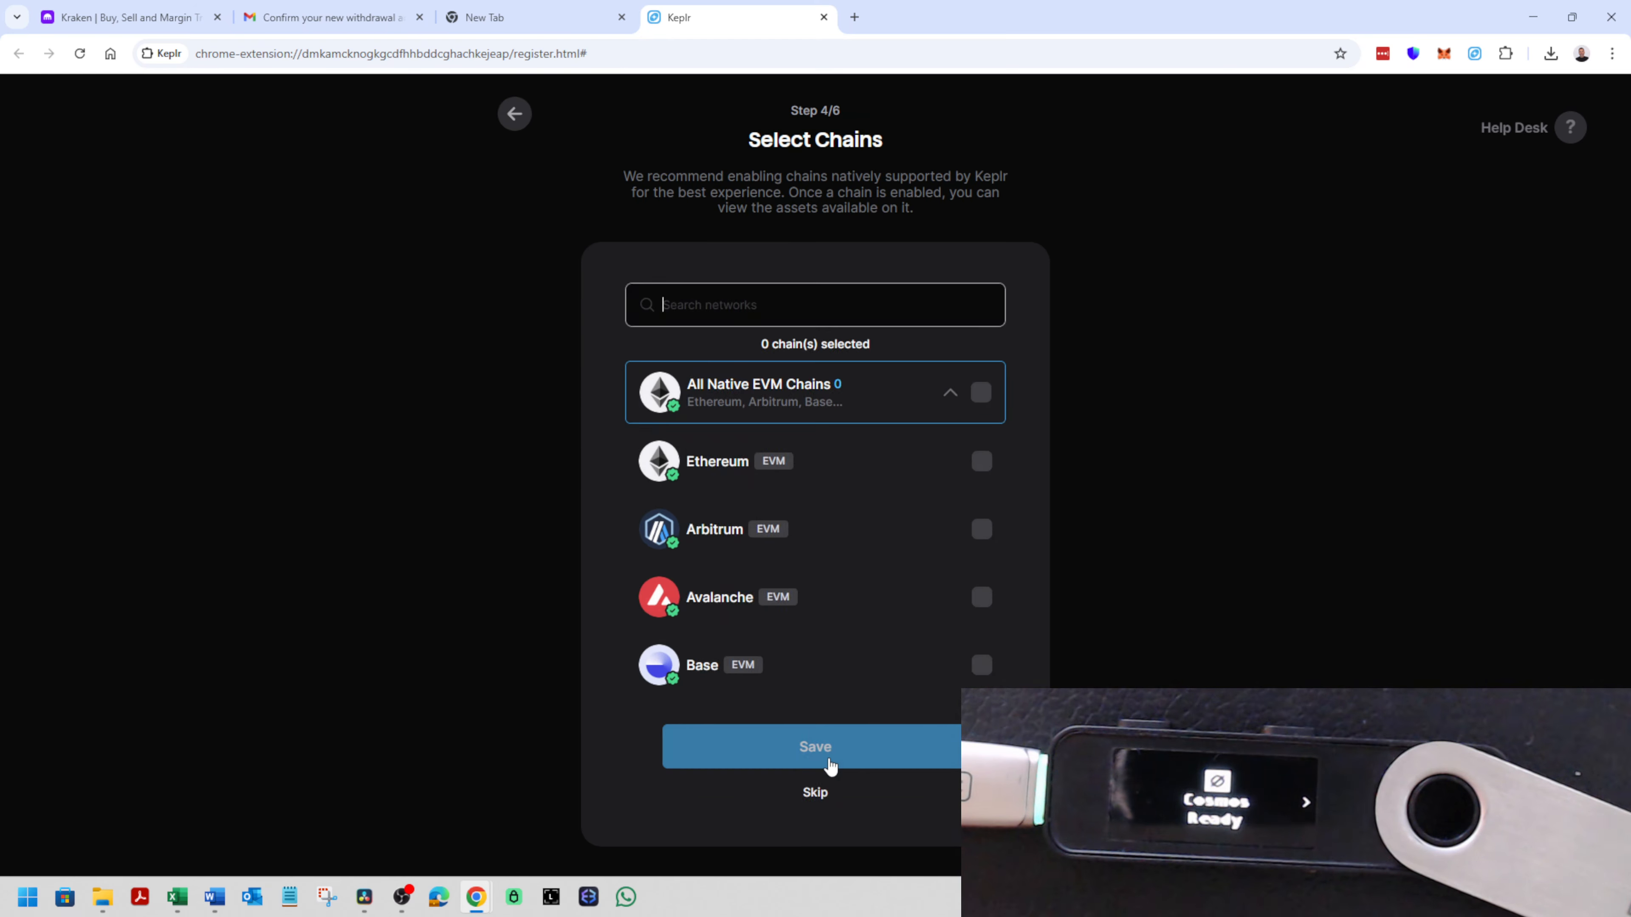
- Skip adding EVM and Starknet chains and finish the remaining Keplr wallet setup
click(812, 801)
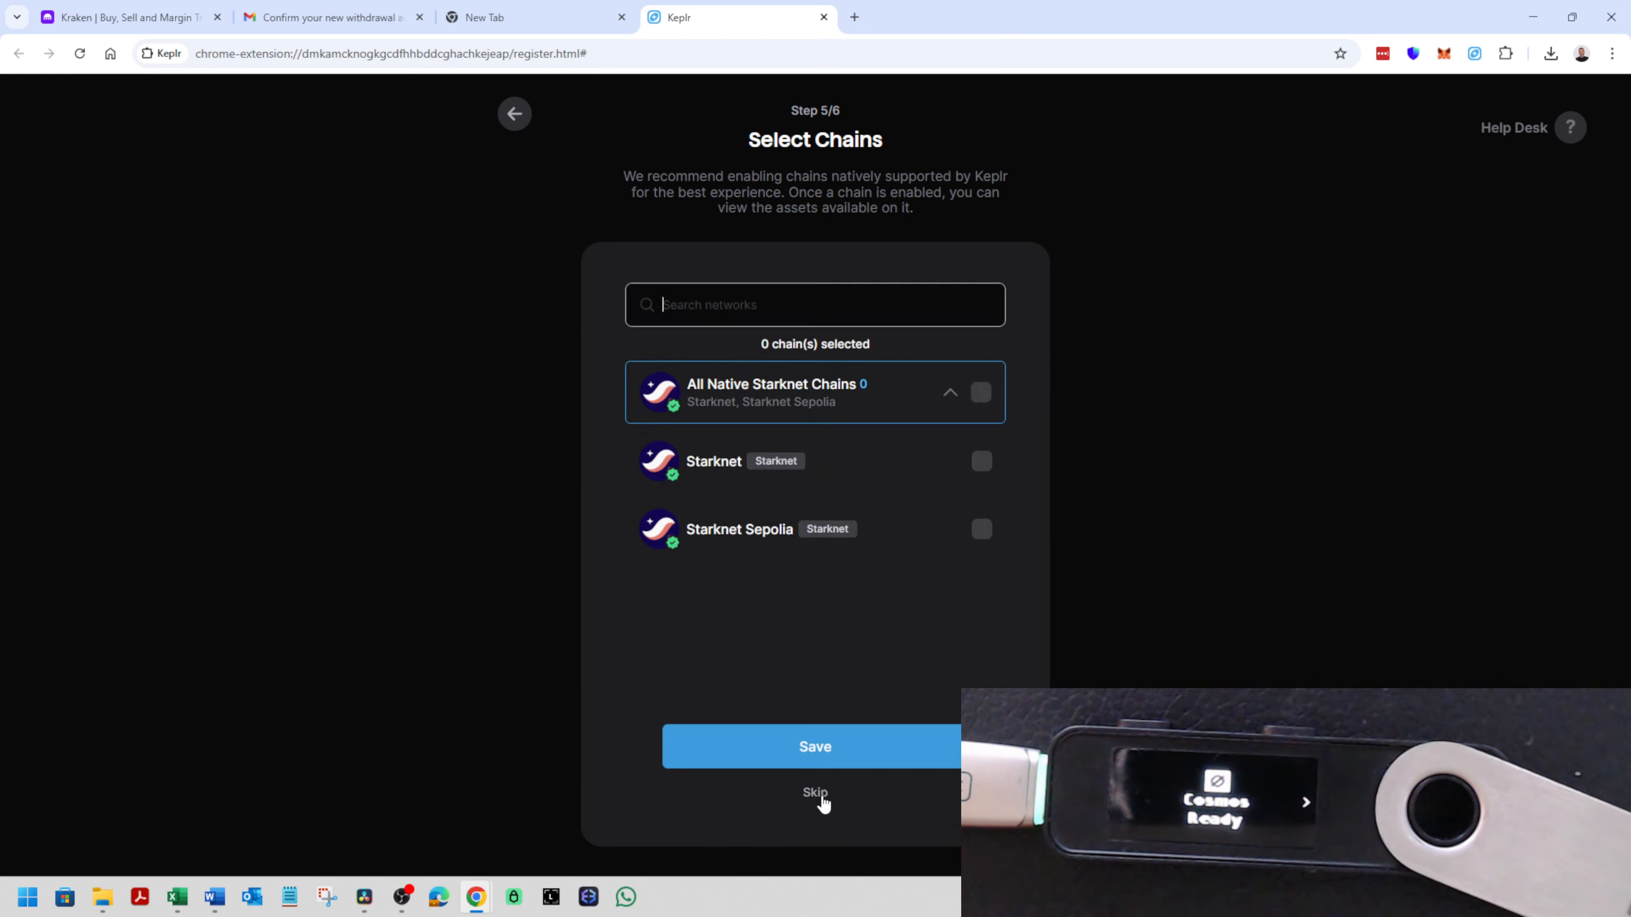
click(820, 799)
click(816, 794)
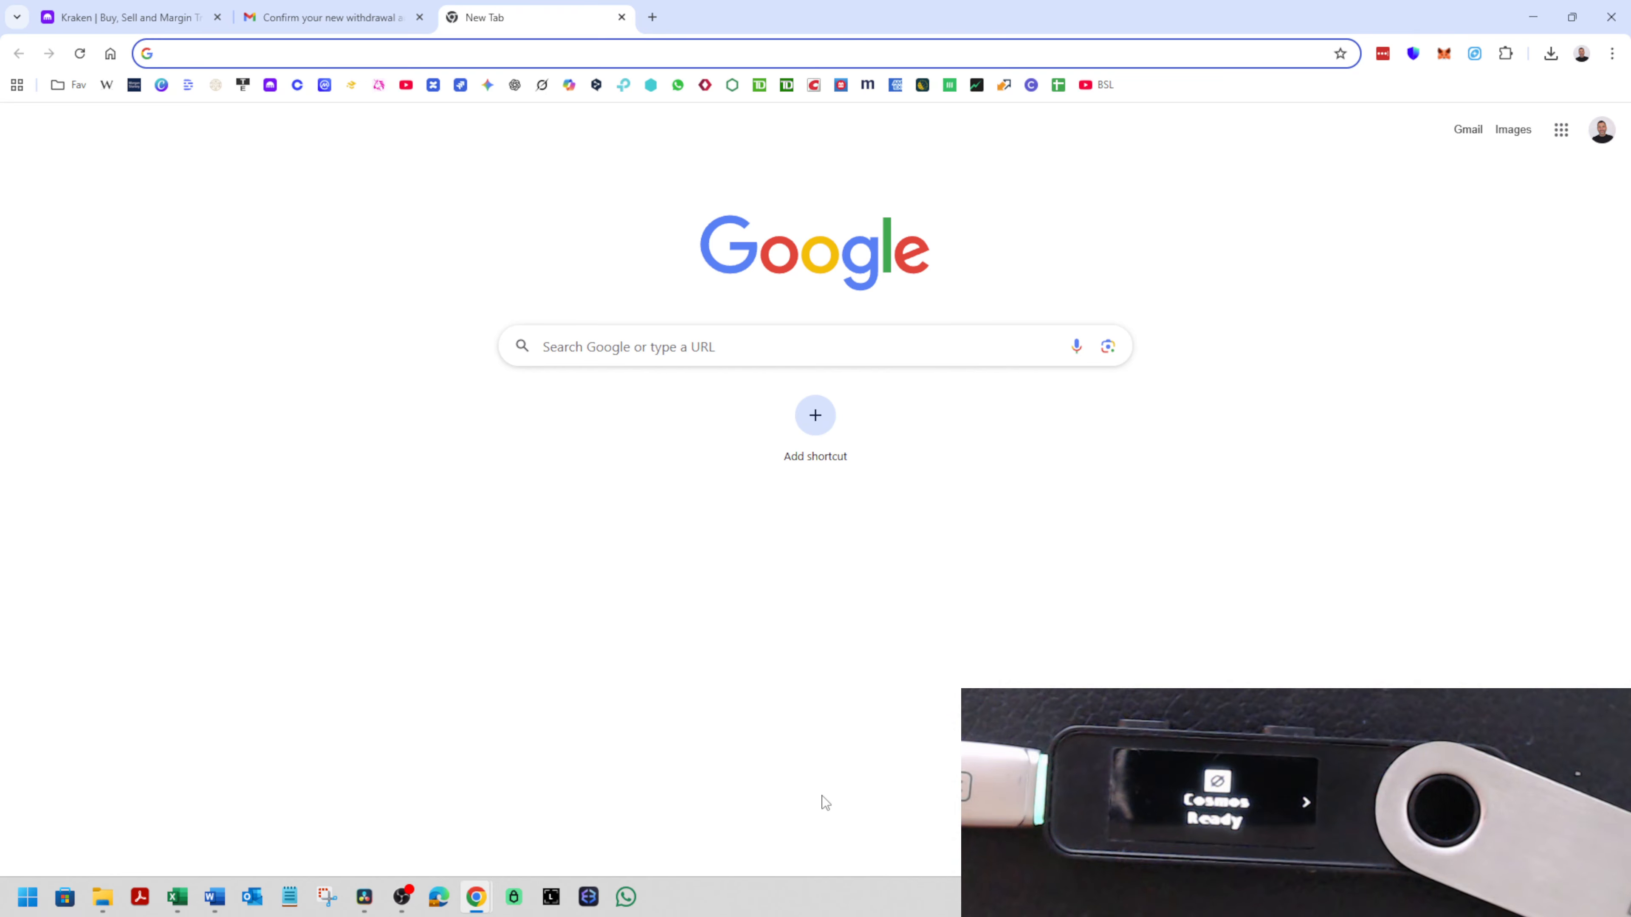
- Open the Keplr extension, check the staked and available balances, and switch Keplr to Side Panel mode
click(1475, 54)
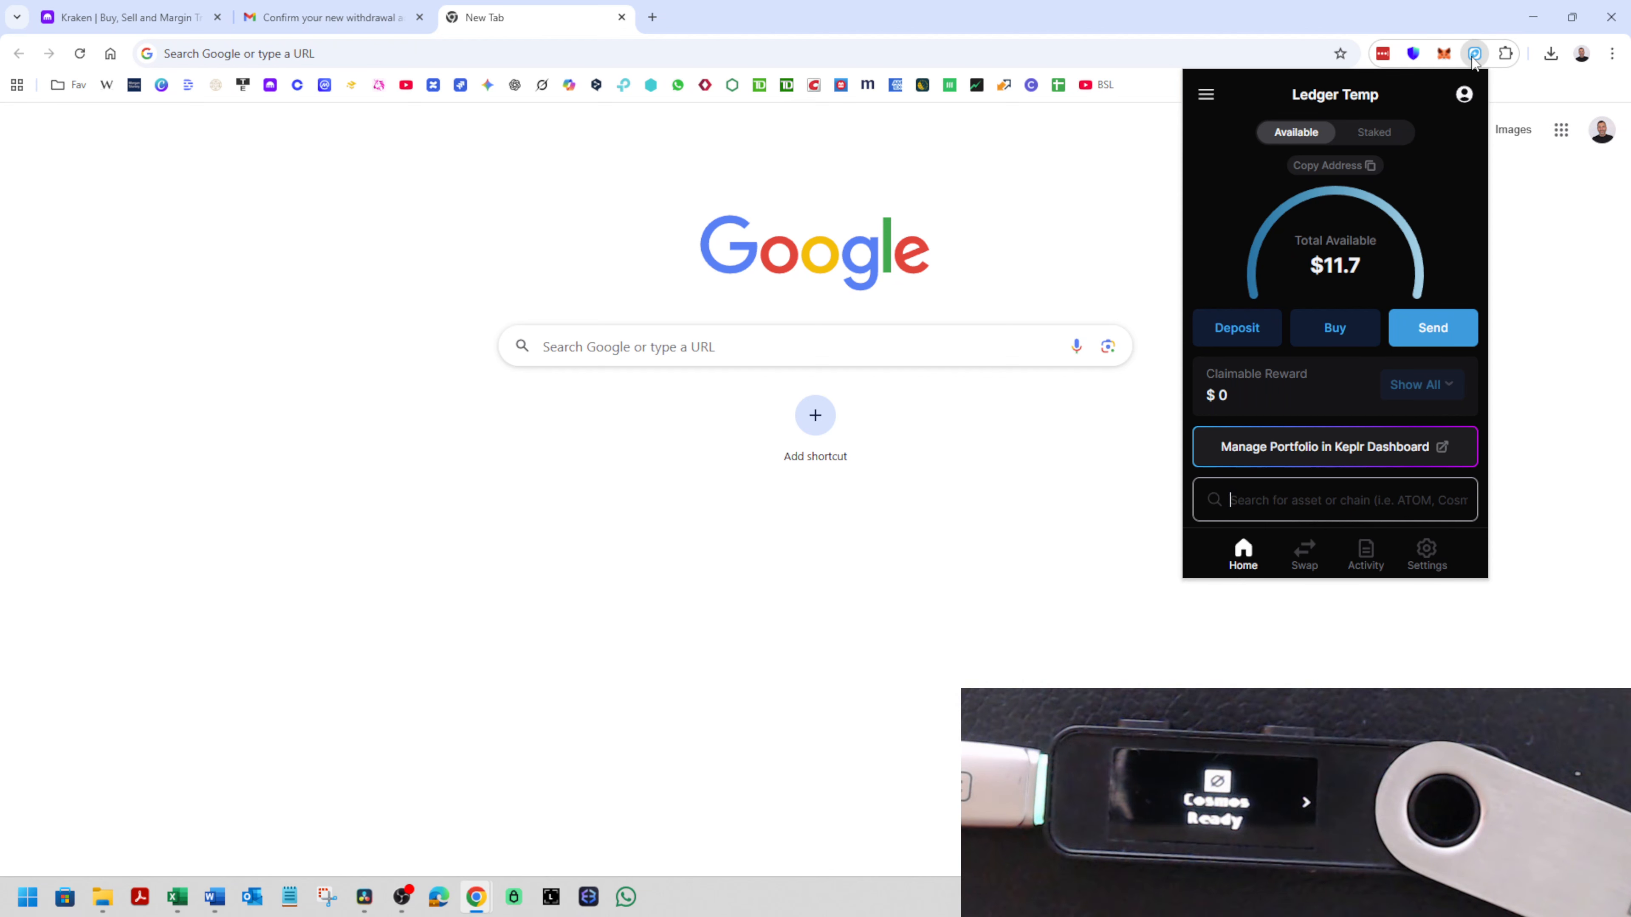
click(1475, 54)
click(1475, 54)
click(1374, 133)
click(1296, 132)
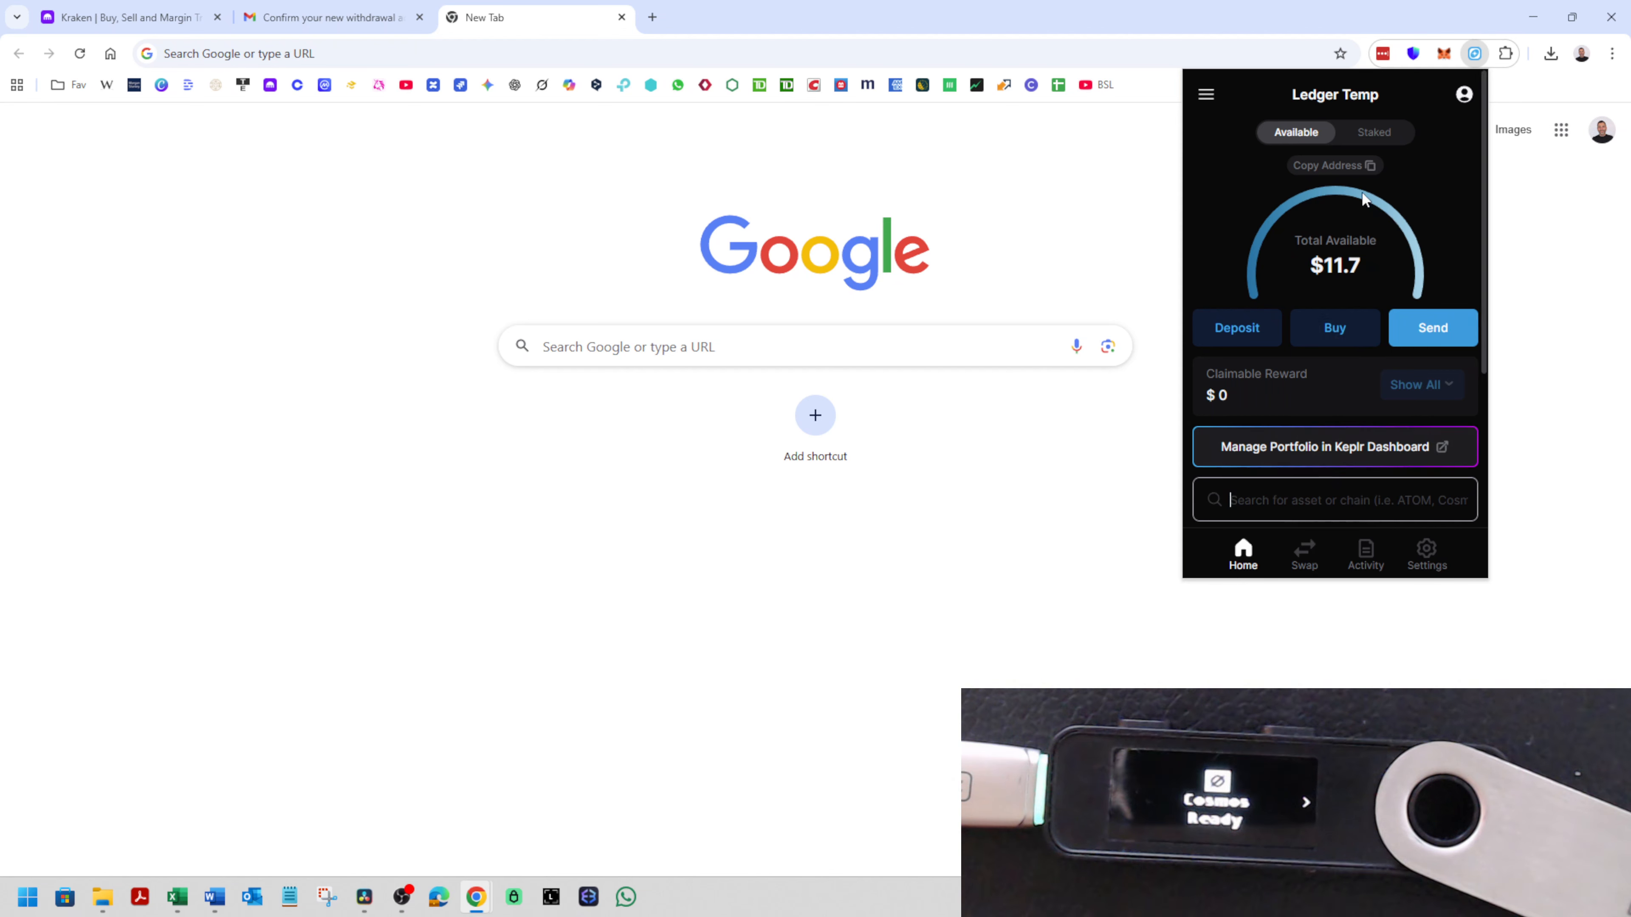
click(1209, 98)
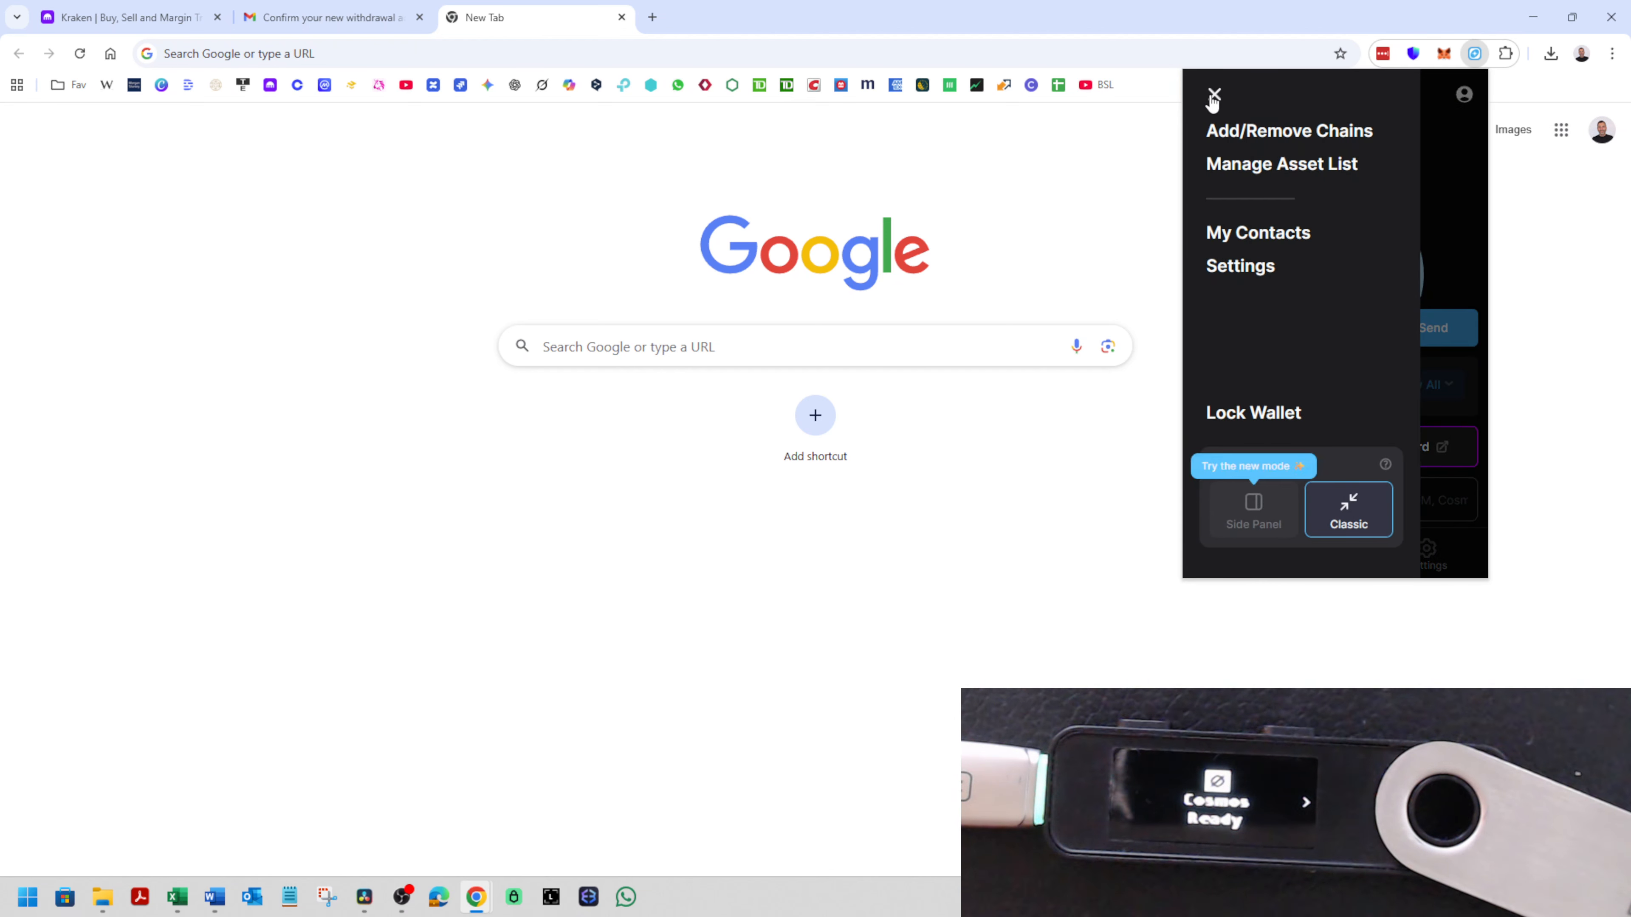
click(1245, 518)
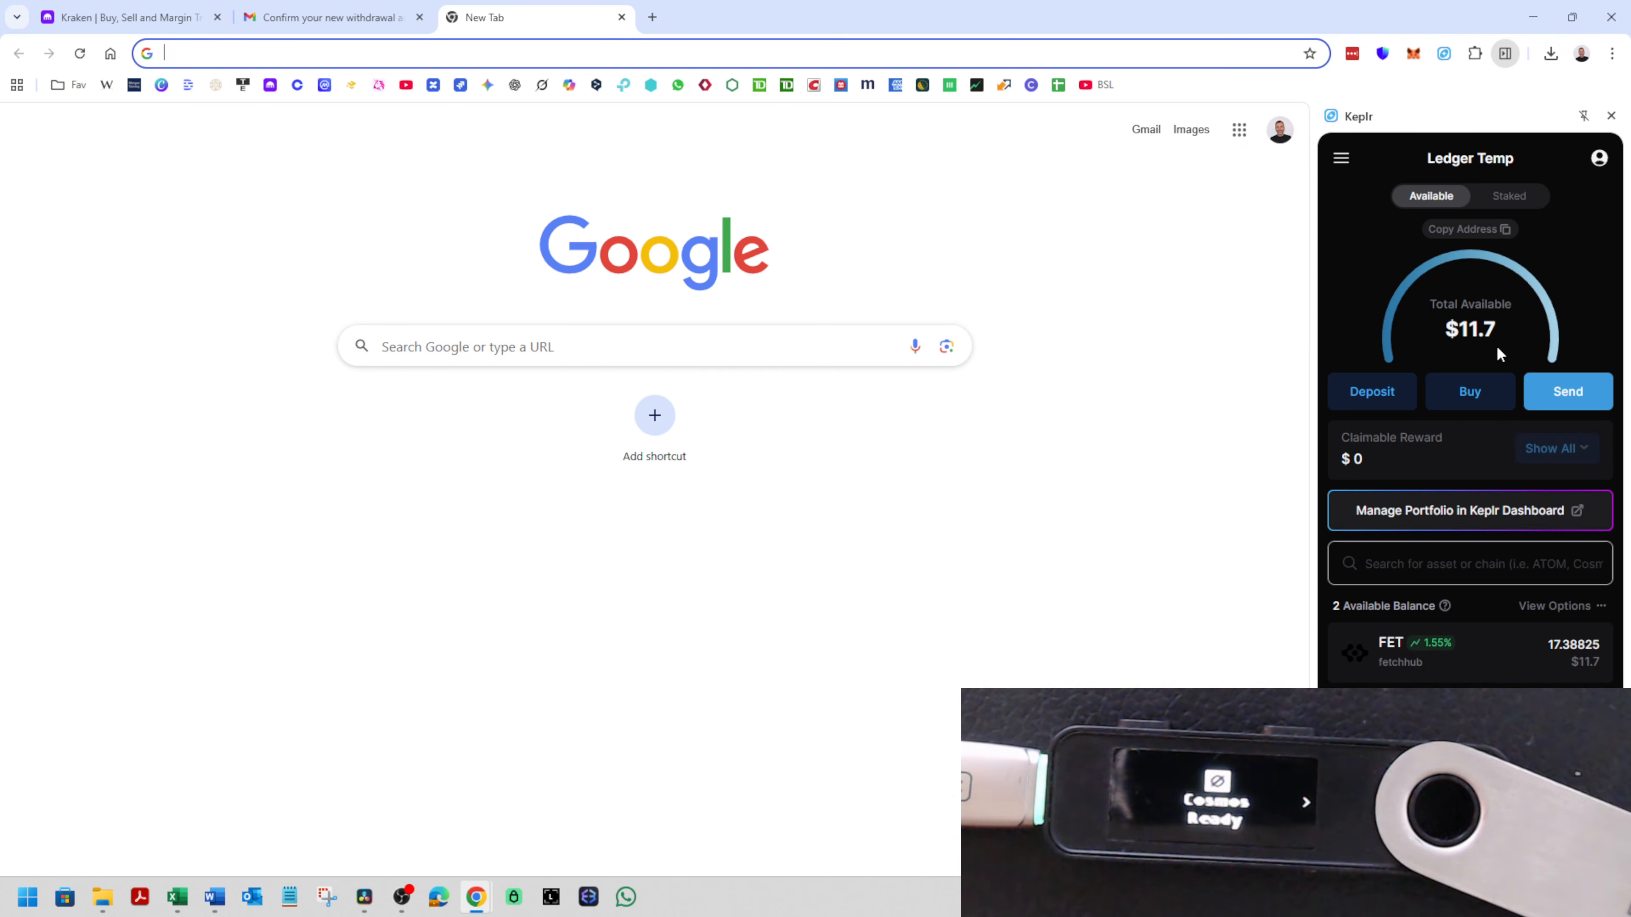
- View the FET on fetchhub details, return to the wallet overview, and hide and show the balances again
click(1515, 651)
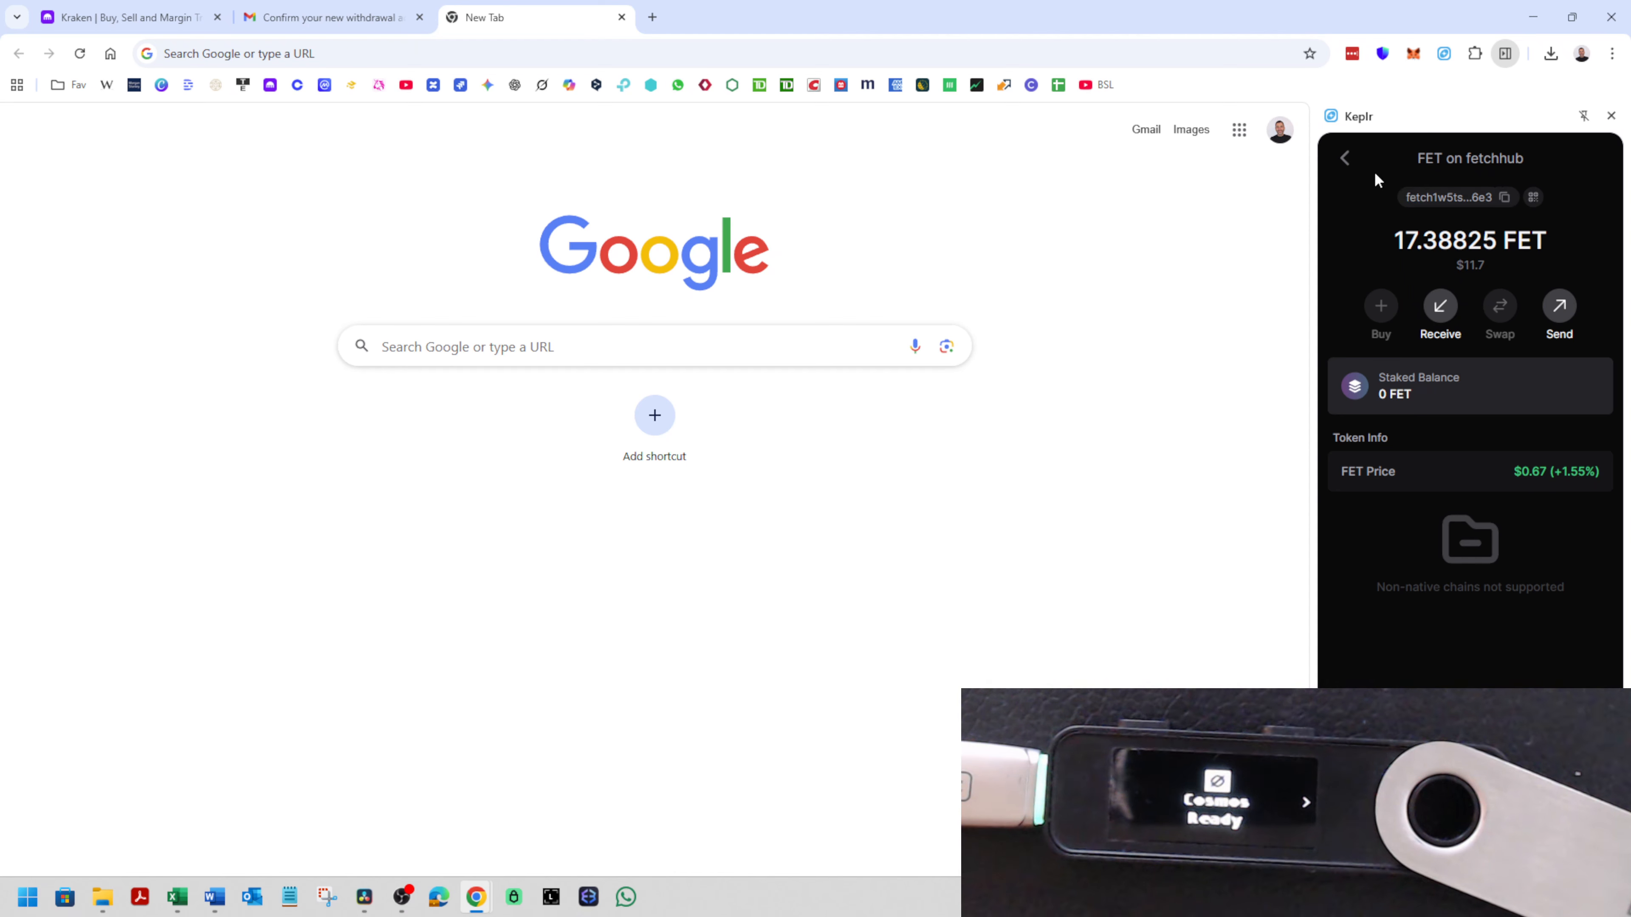
click(1346, 160)
mouse_move(1487, 329)
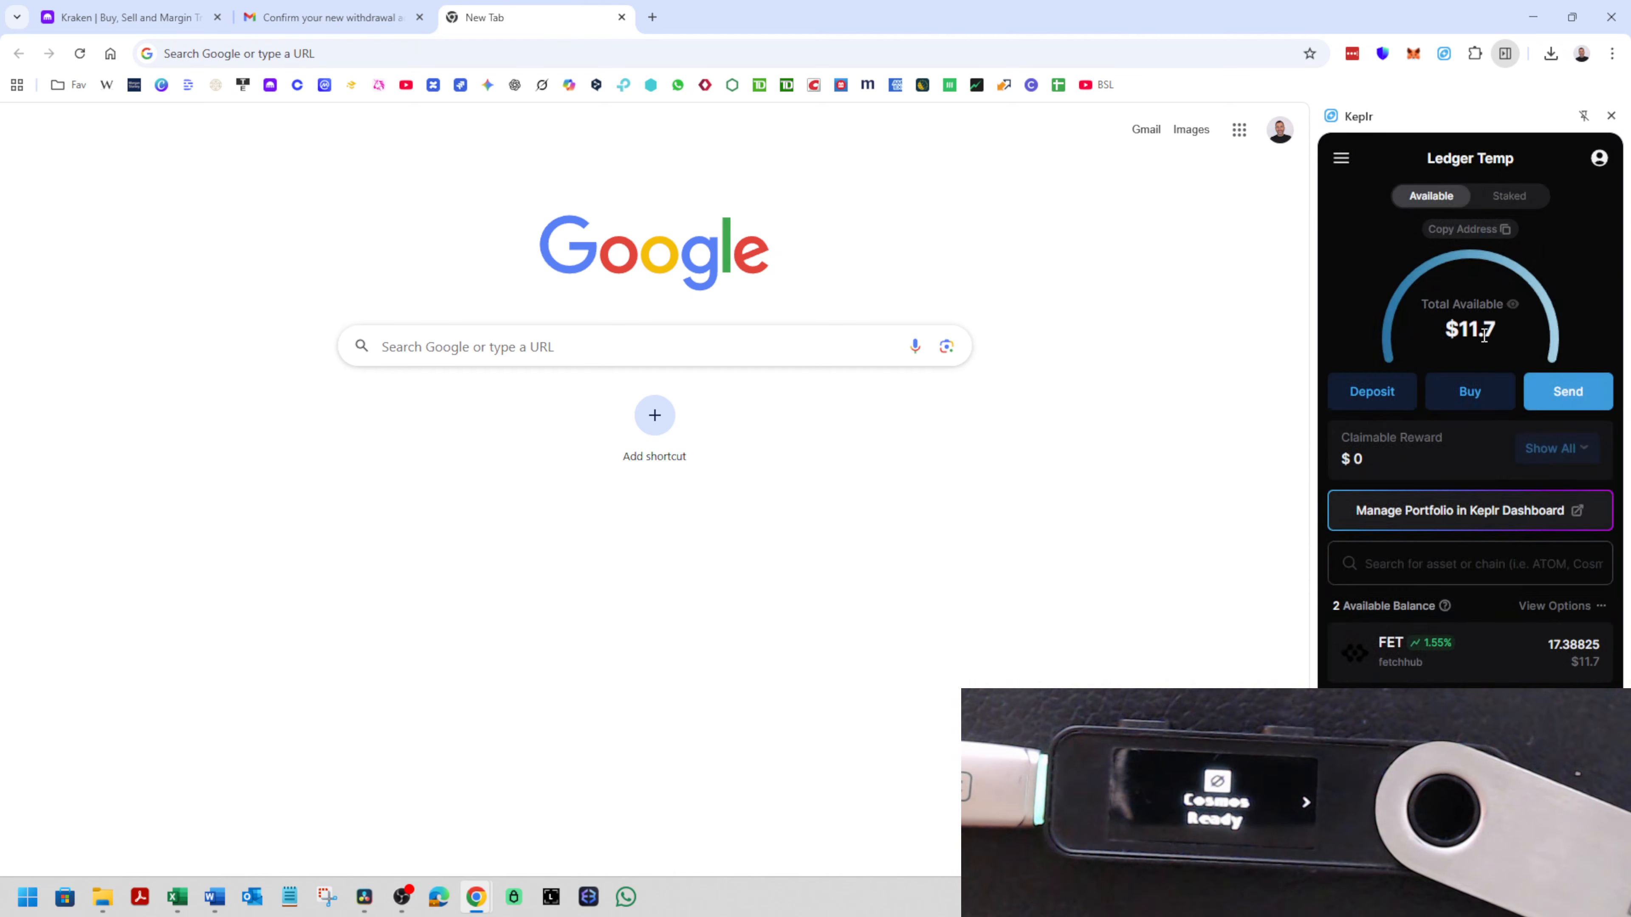
click(1512, 307)
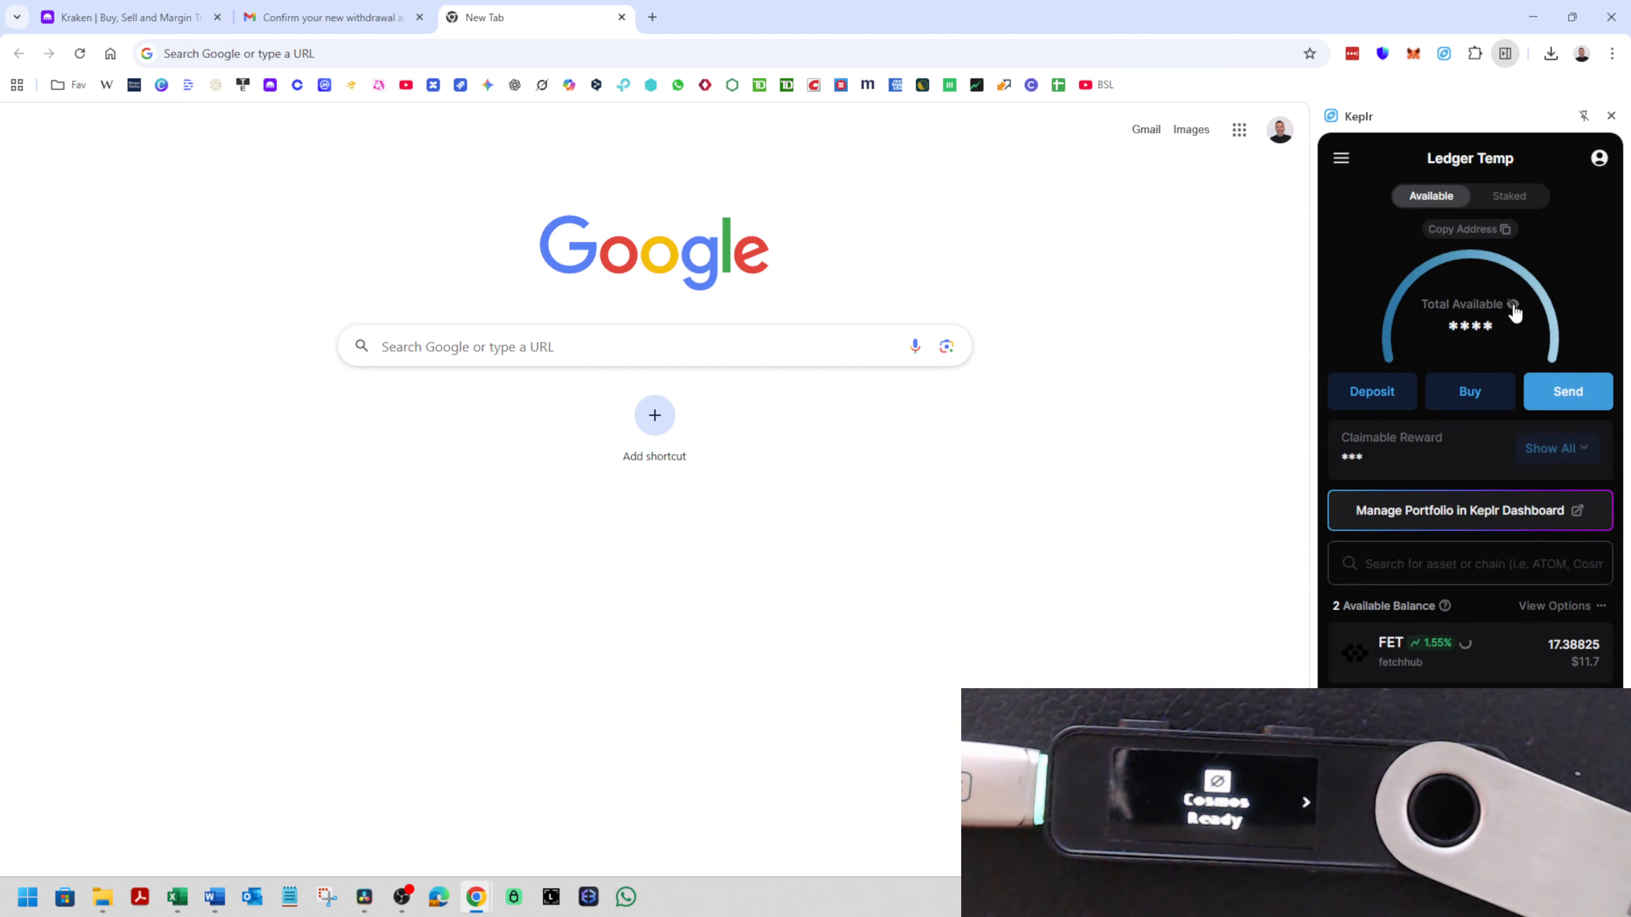
click(1512, 307)
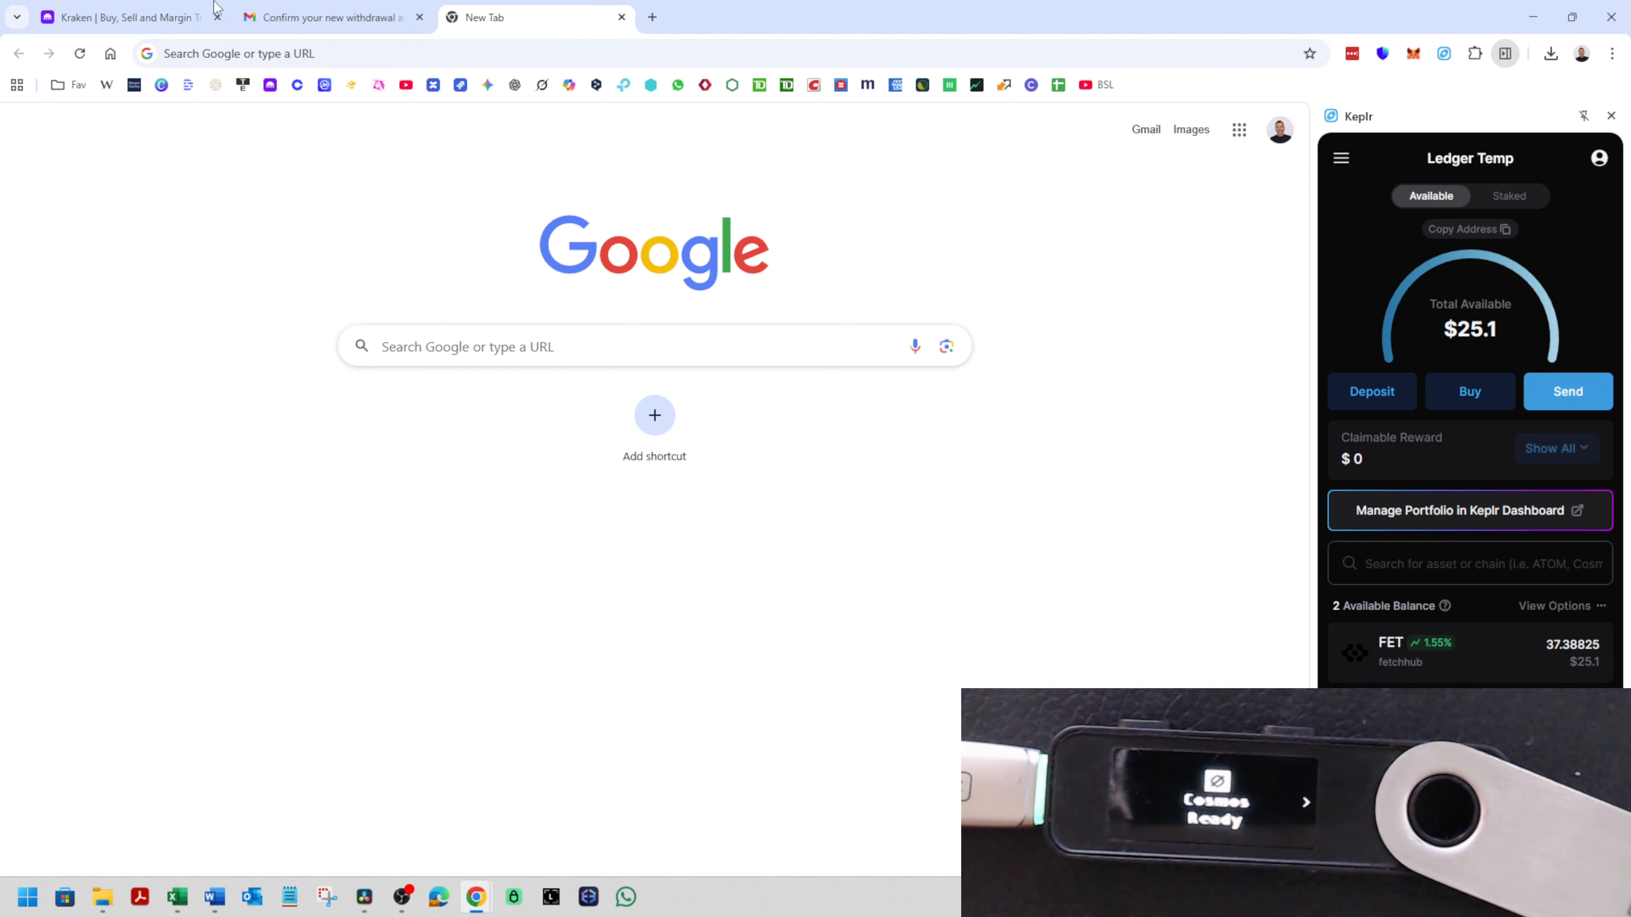
- Switch to Kraken, start a deposit, search for "fet", choose Fetch.ai and copy the FET deposit address
click(164, 10)
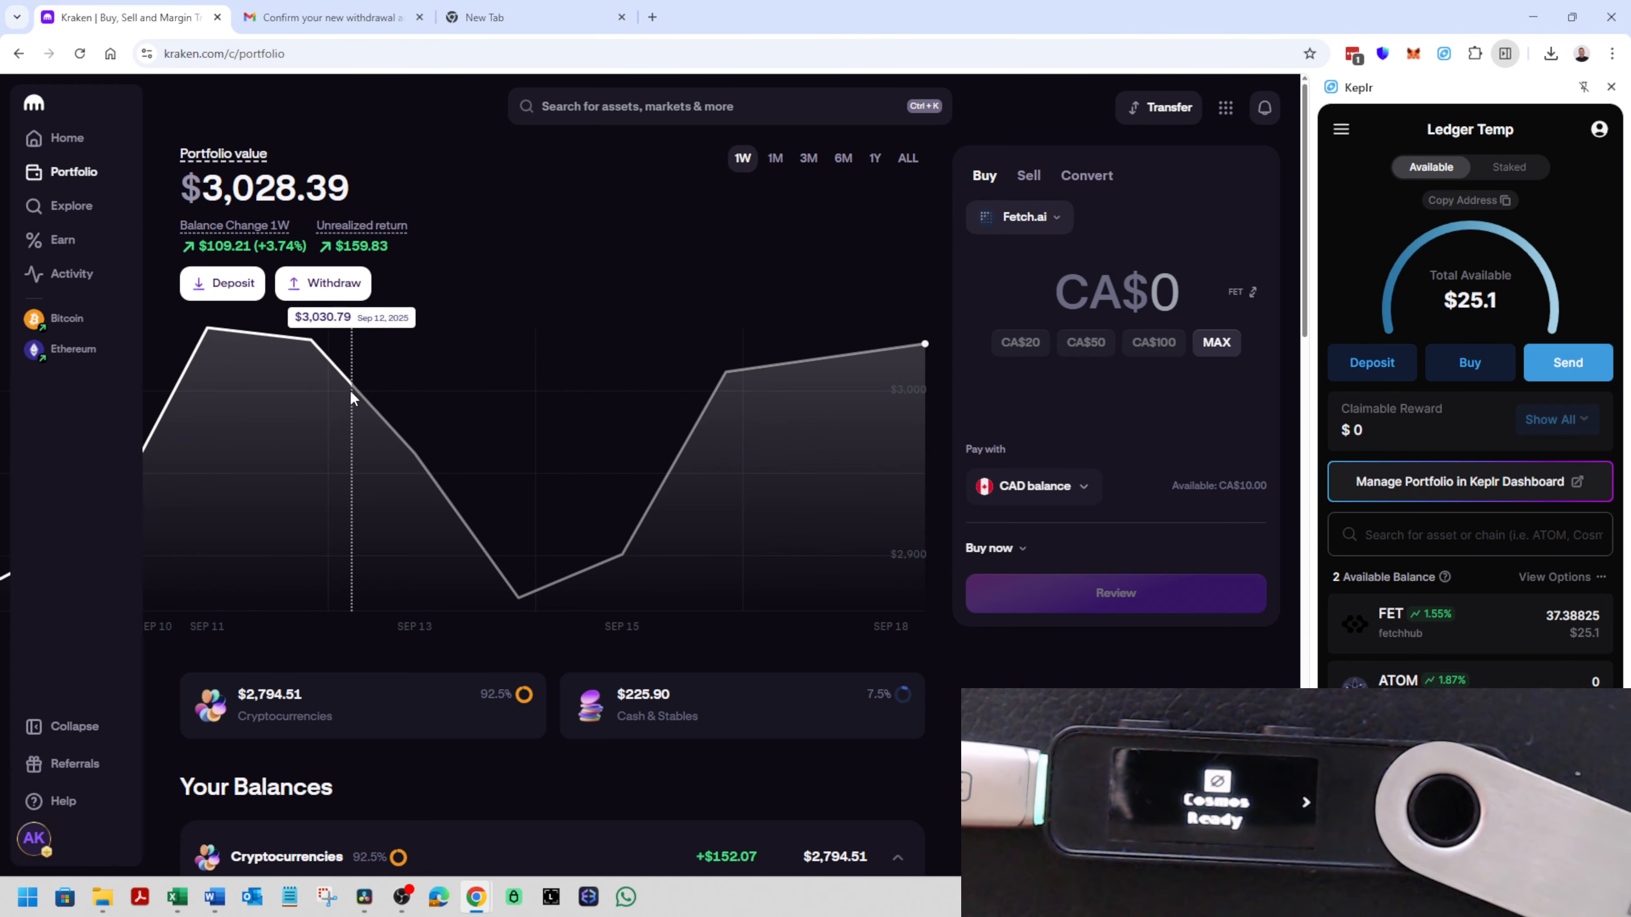
click(220, 289)
click(545, 258)
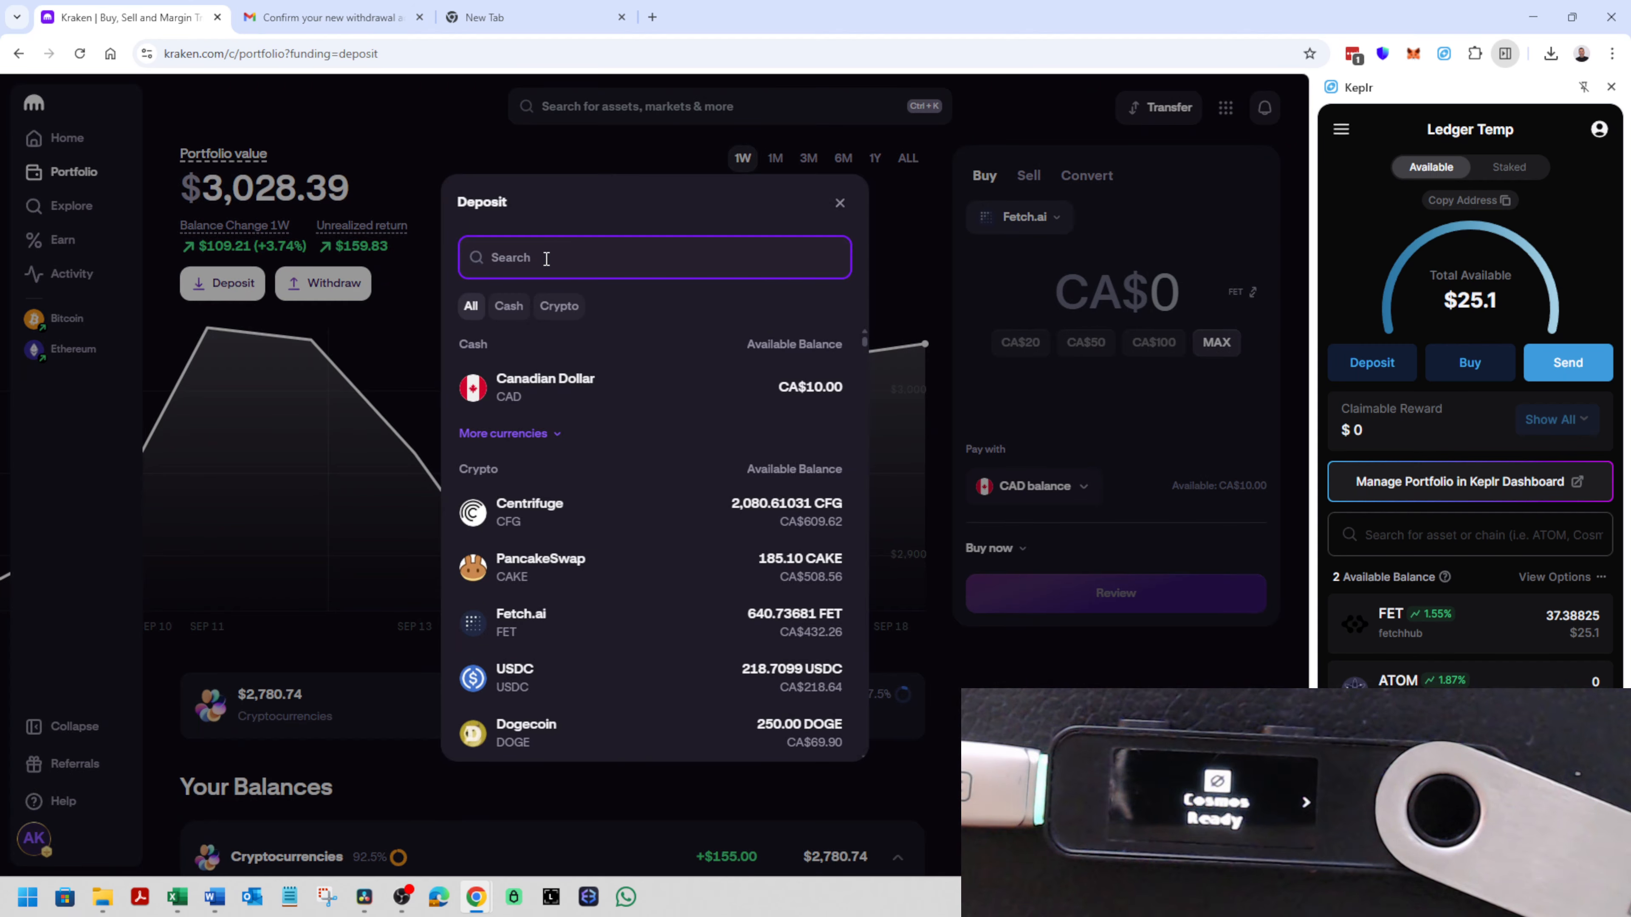
text(fet)
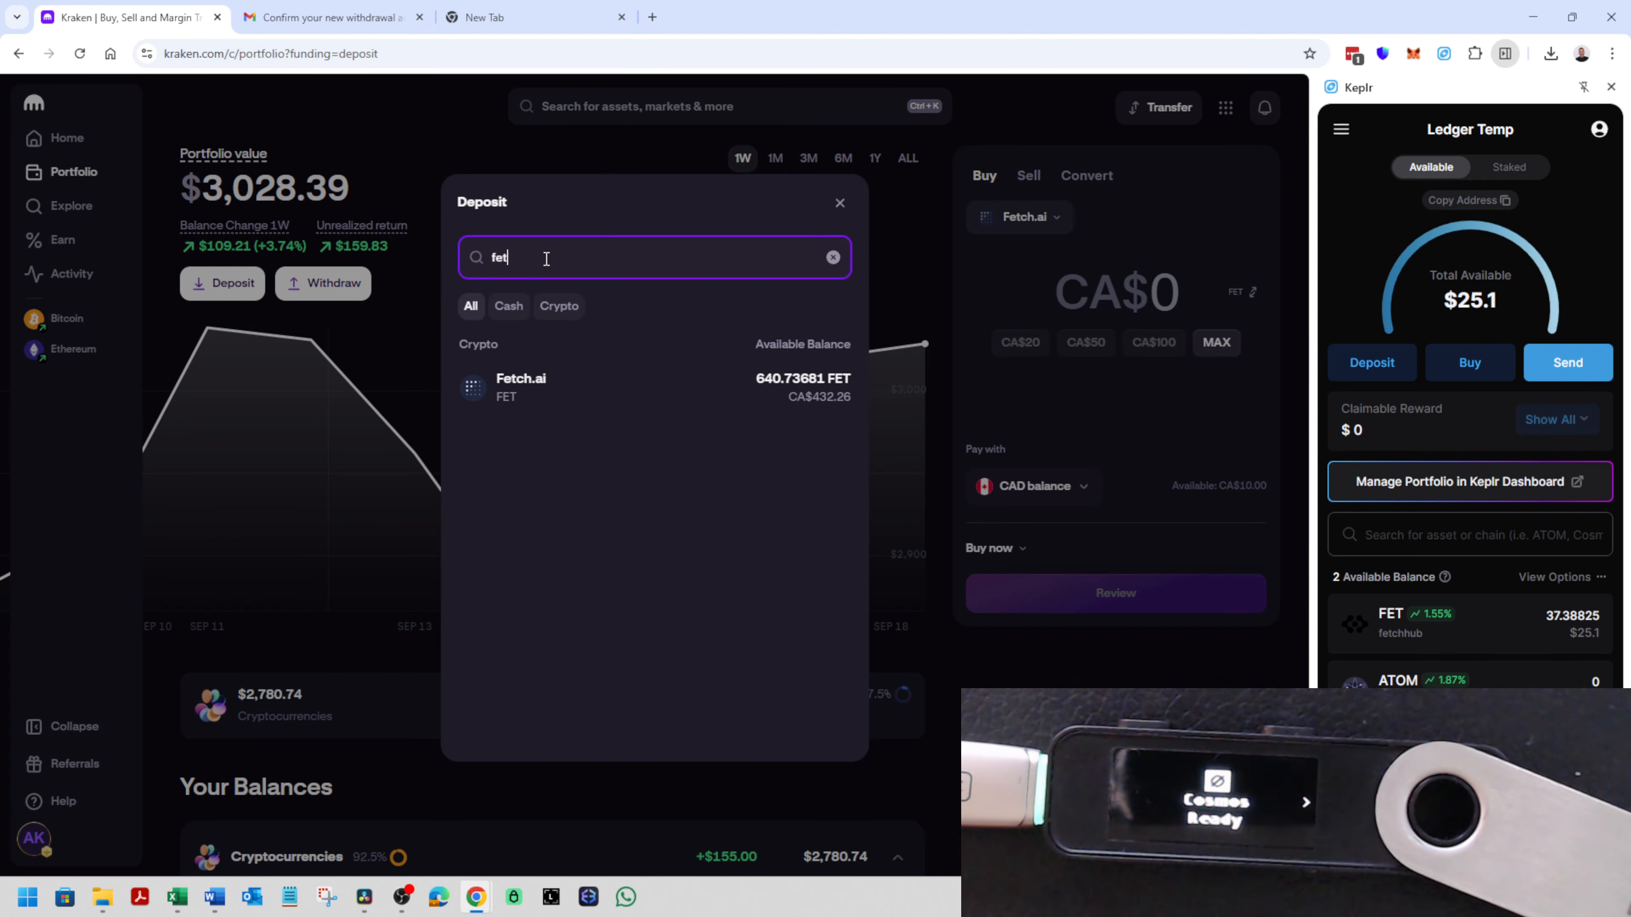
click(568, 393)
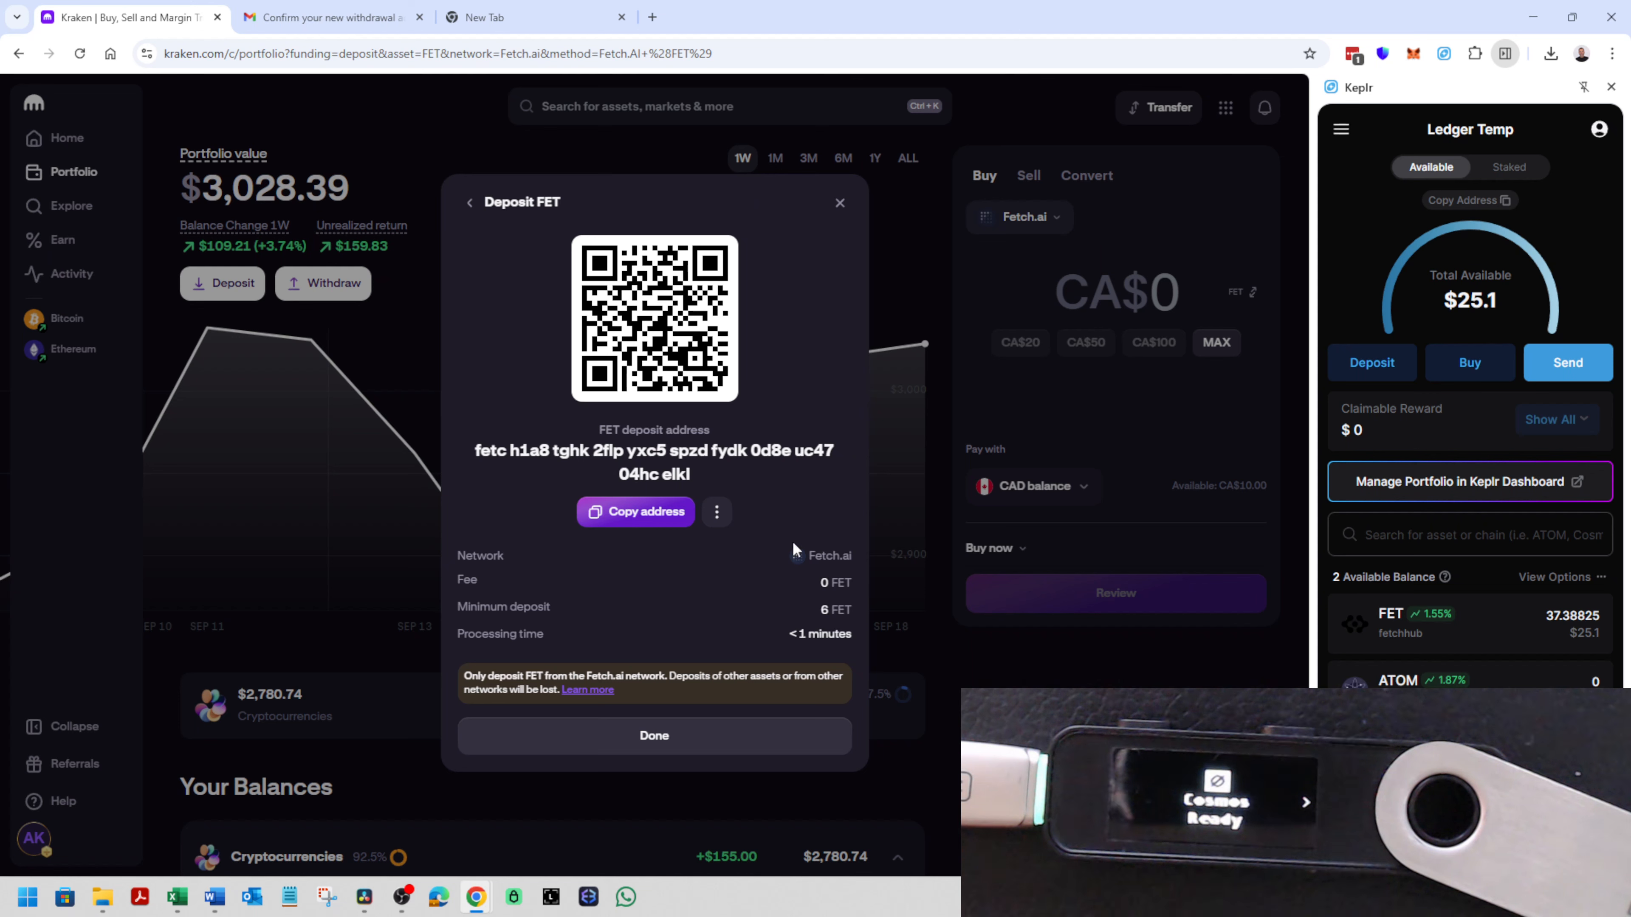
click(632, 514)
- Start a send in Keplr, choose FET on fetchhub and paste the copied Kraken deposit address as the recipient
click(1576, 354)
key(ctrl+v)
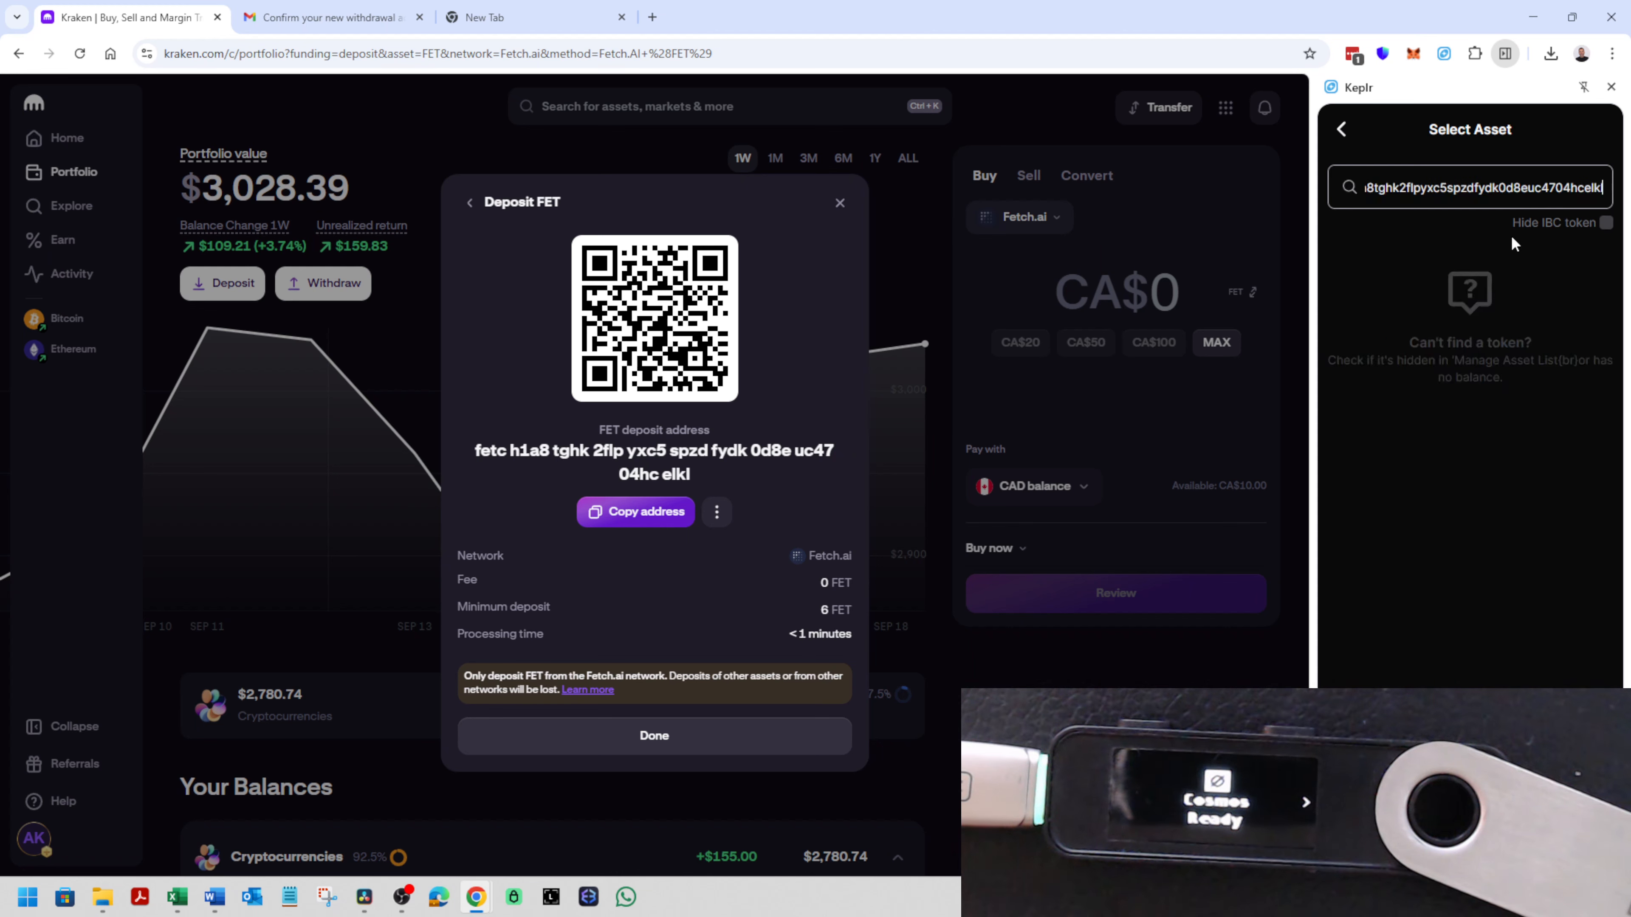
key(ctrl+a)
key(ctrl+c)
key(BackSpace)
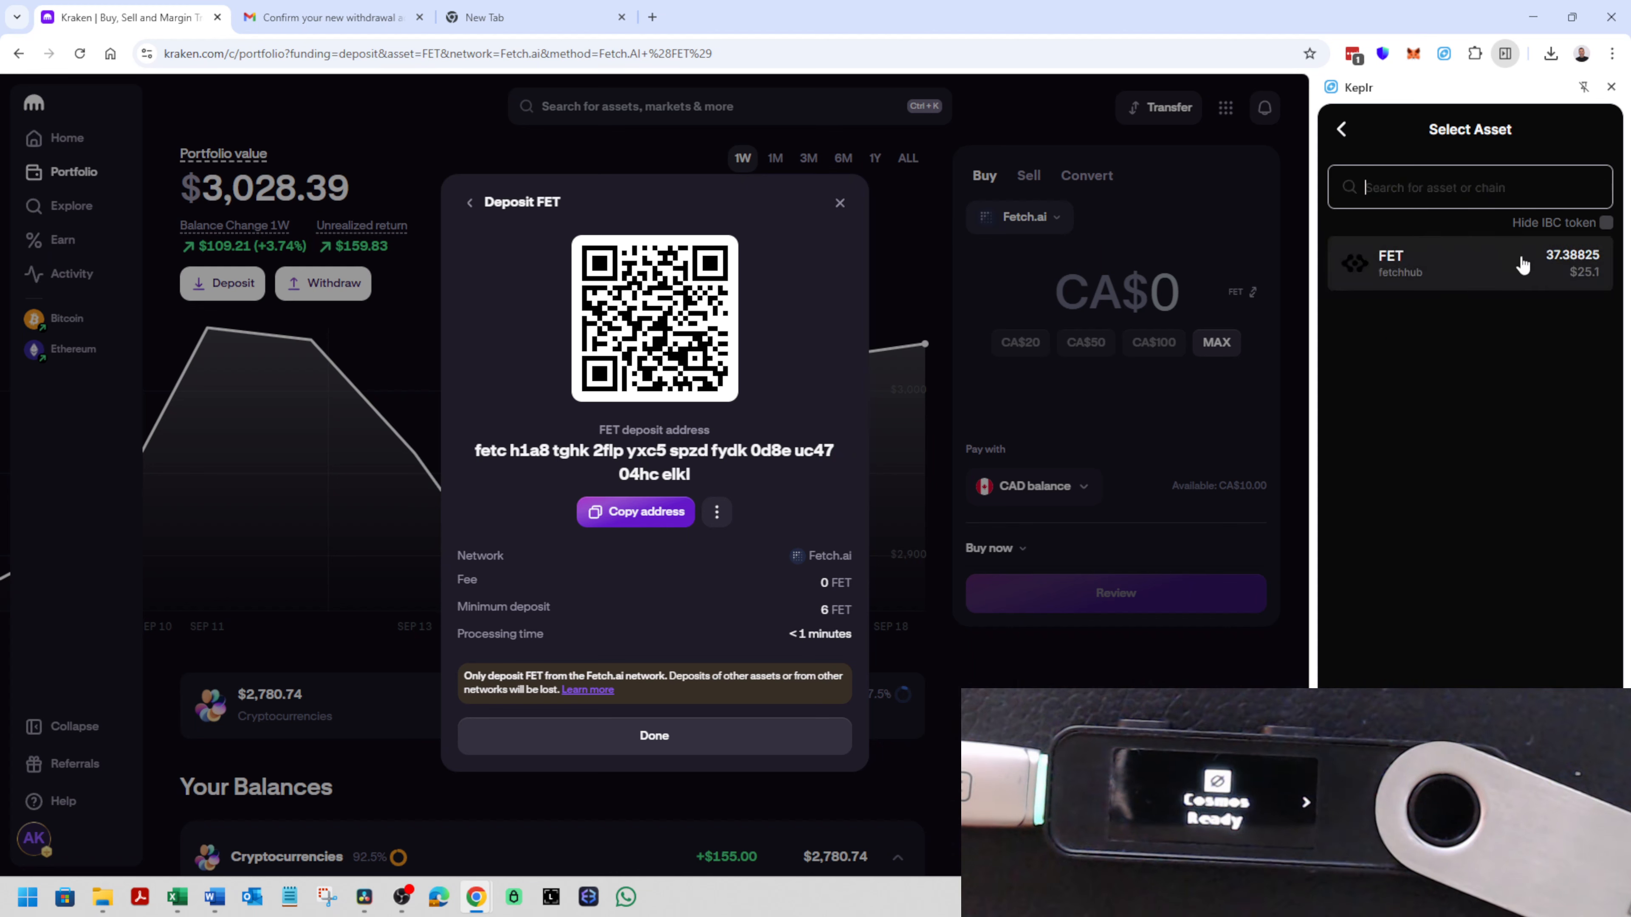
click(1446, 266)
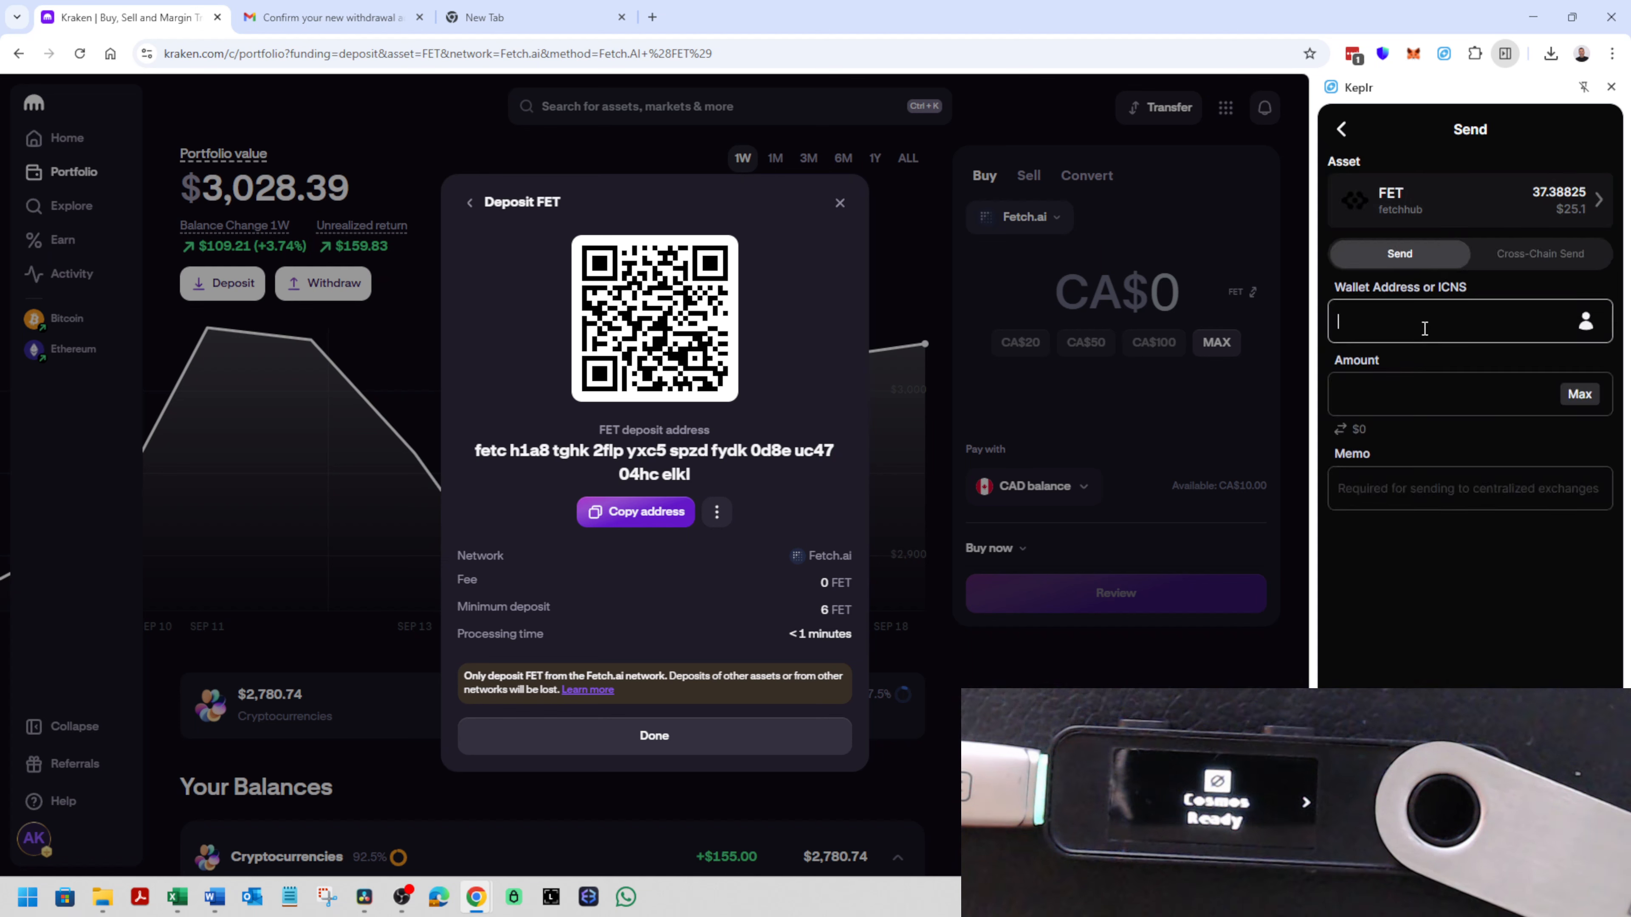
key(ctrl+v)
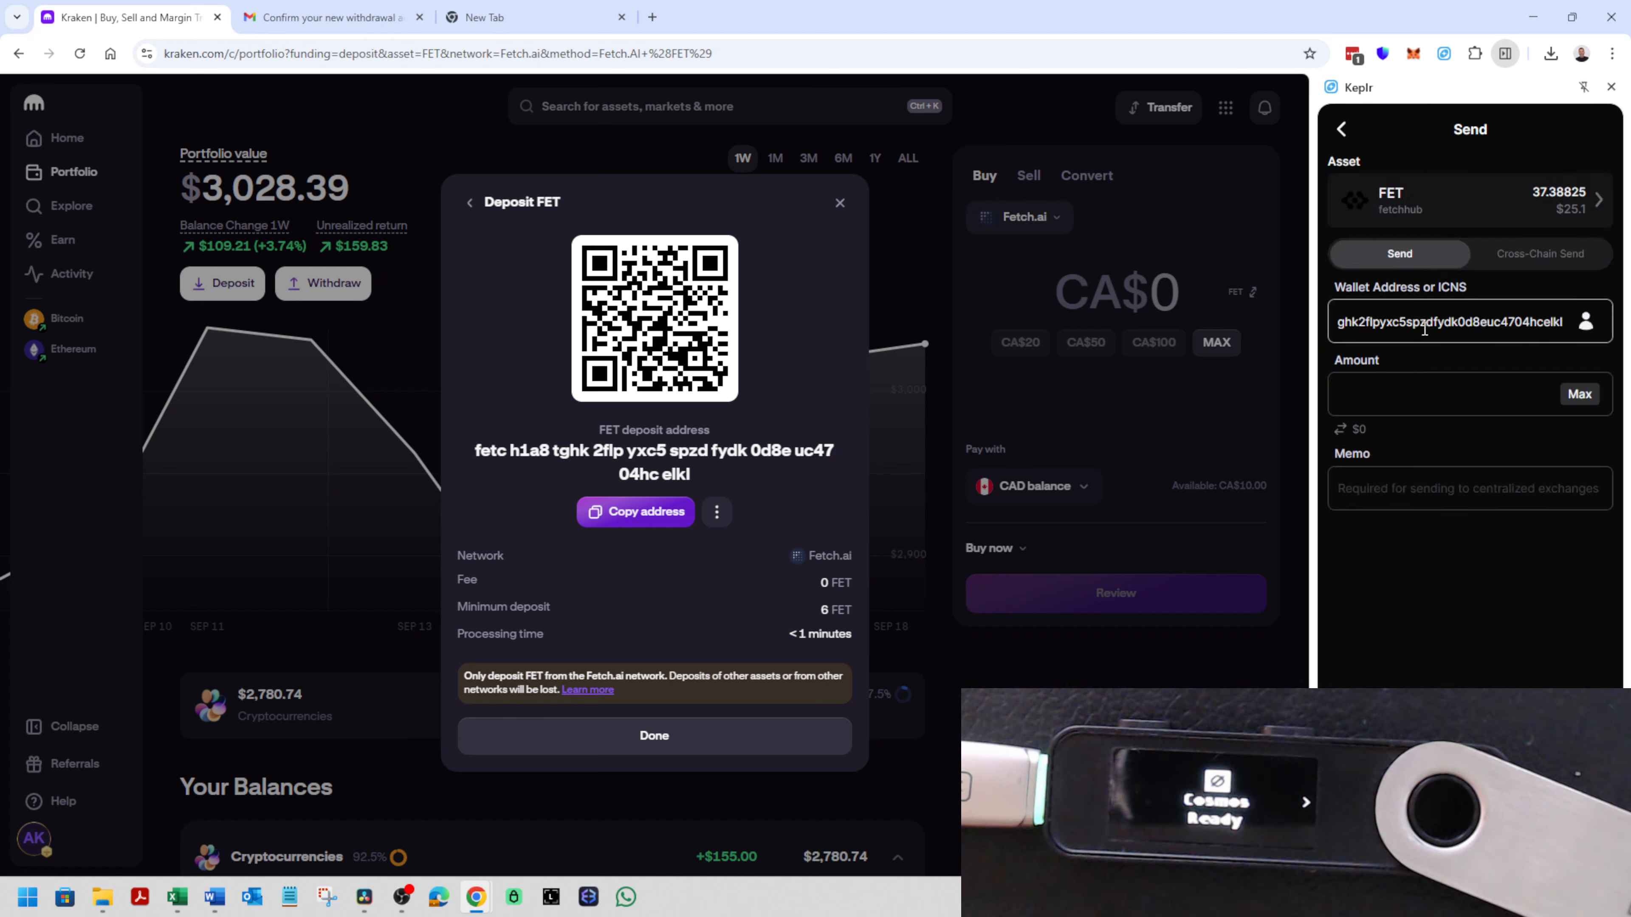
- Set the send amount to the maximum FET and approve the transaction with an empty memo
click(1477, 404)
click(1586, 396)
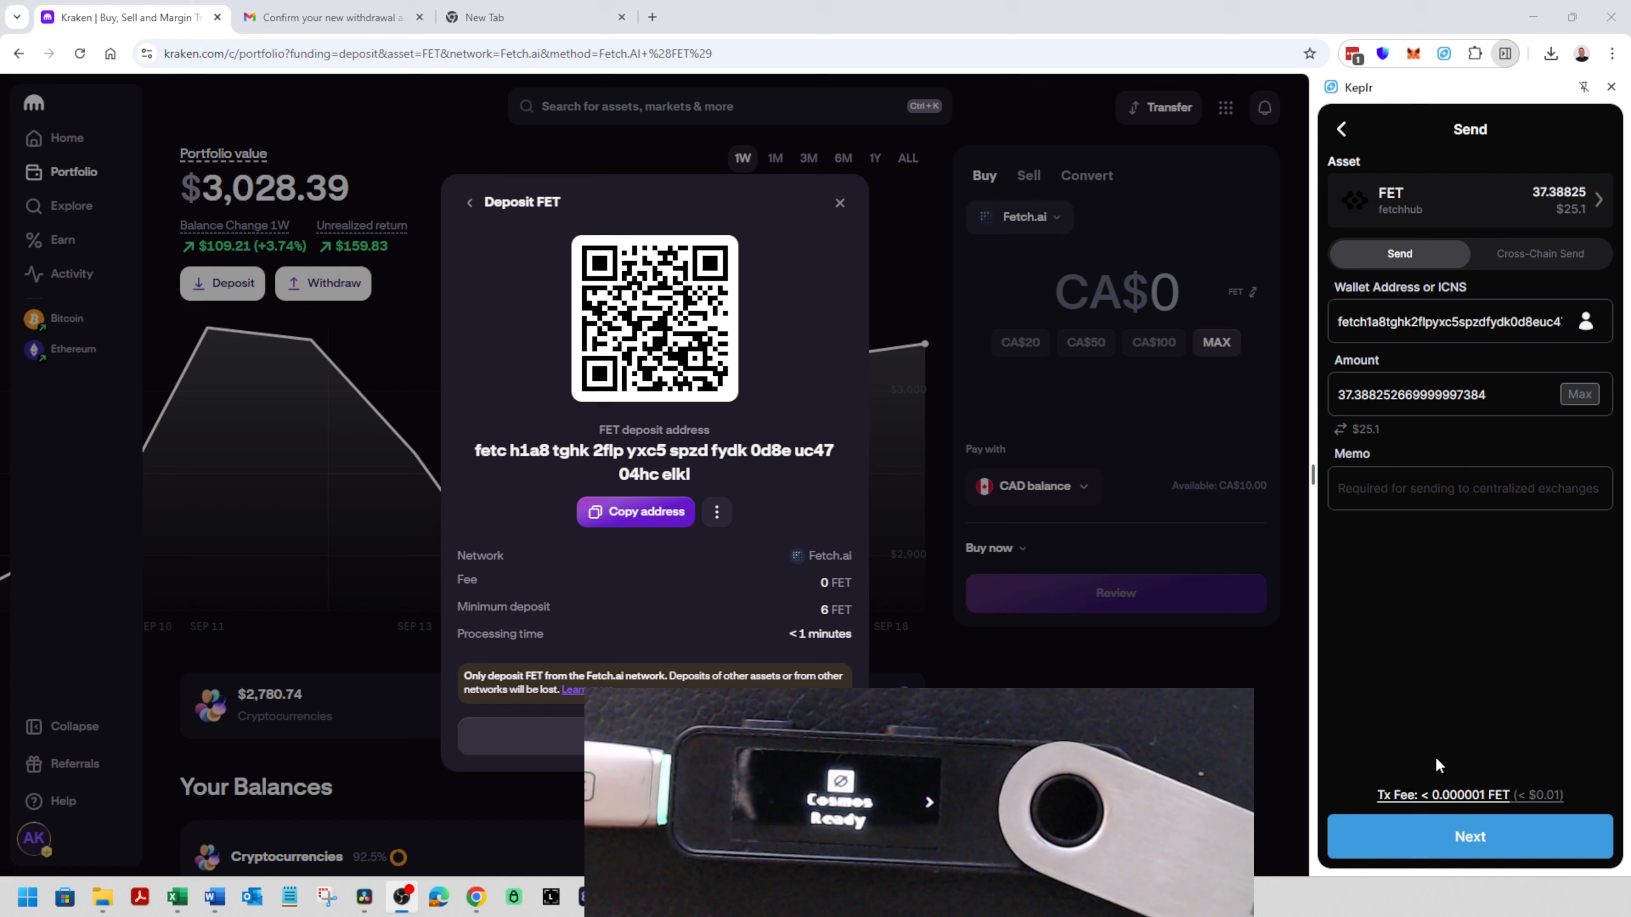
click(1470, 843)
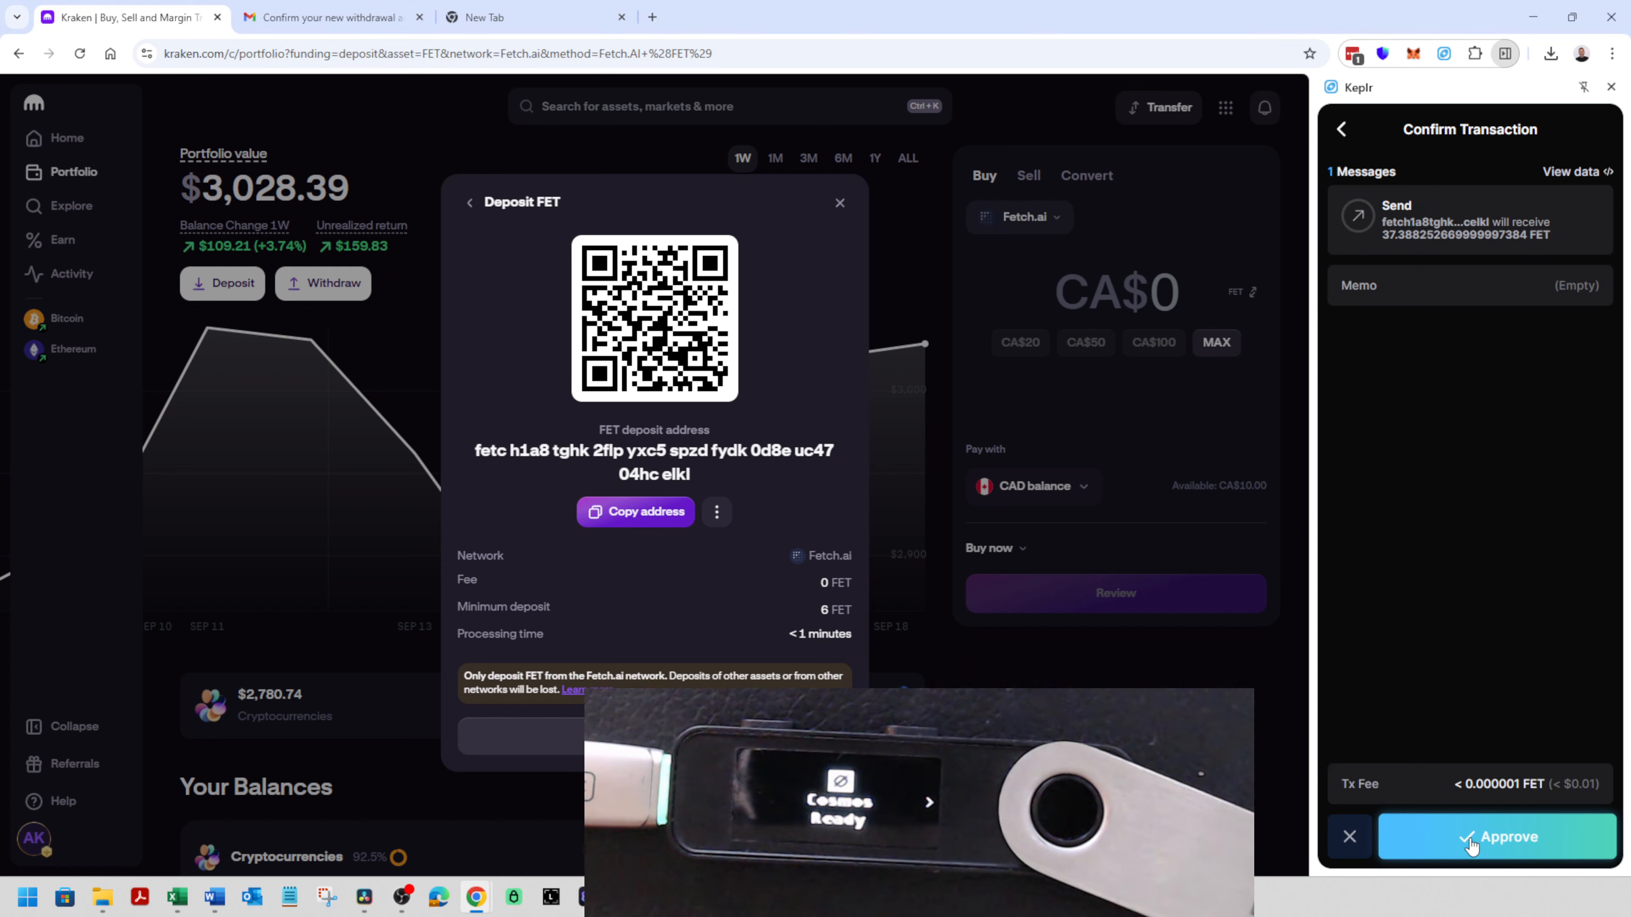
click(1507, 841)
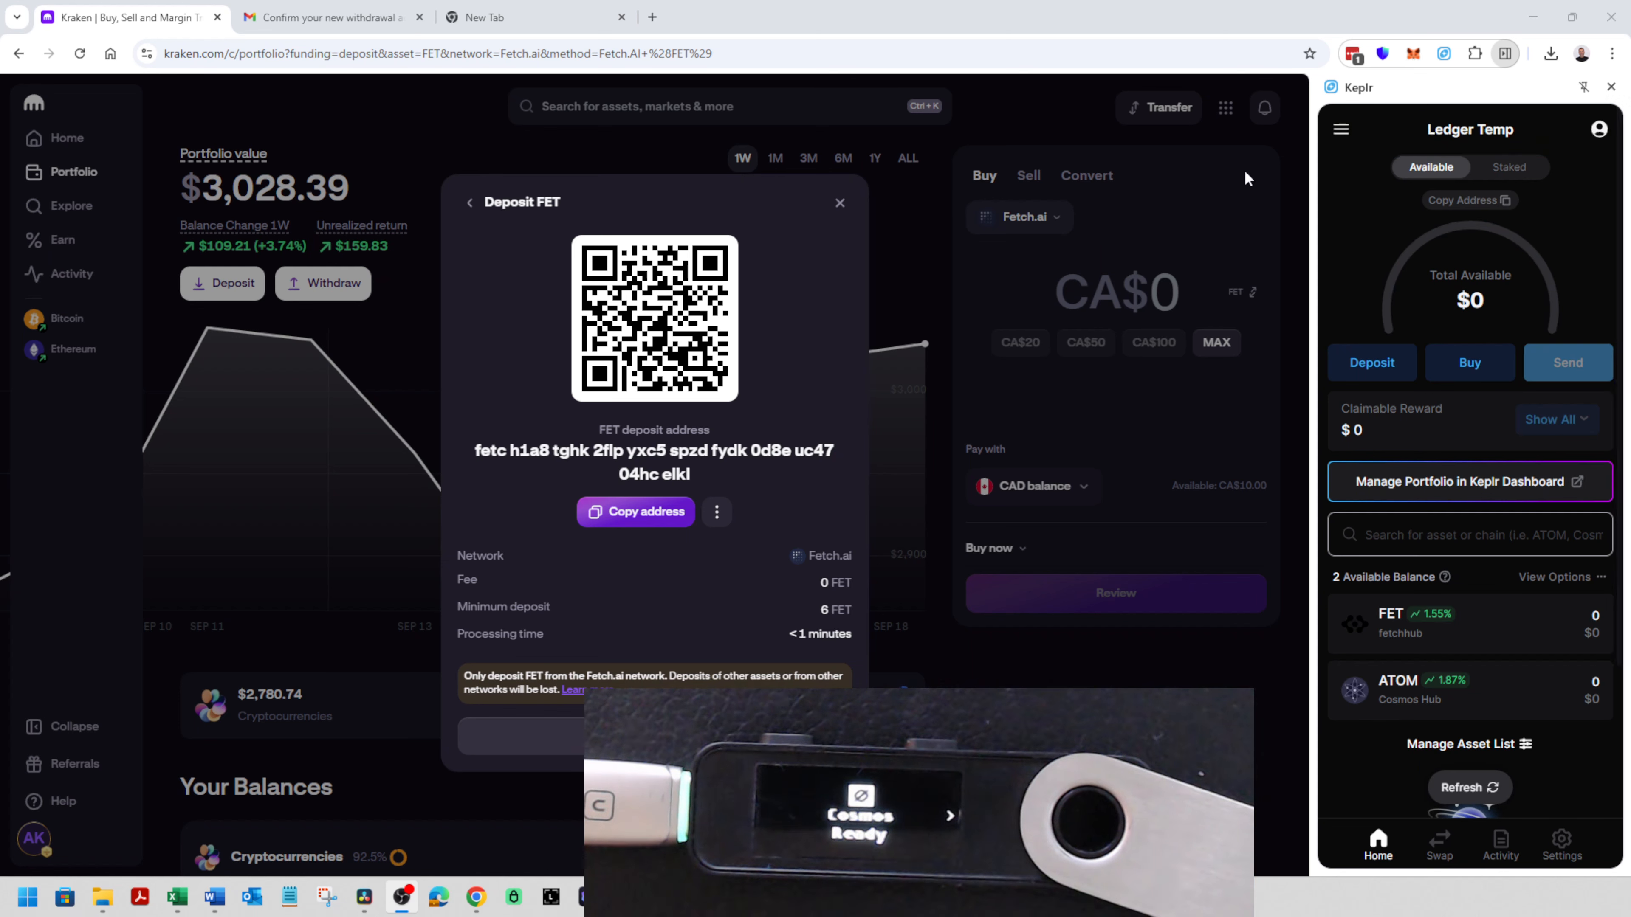
- Close Kraken's deposit dialog, reload the account activity and view the details of the pending Fetch.ai deposit
click(752, 731)
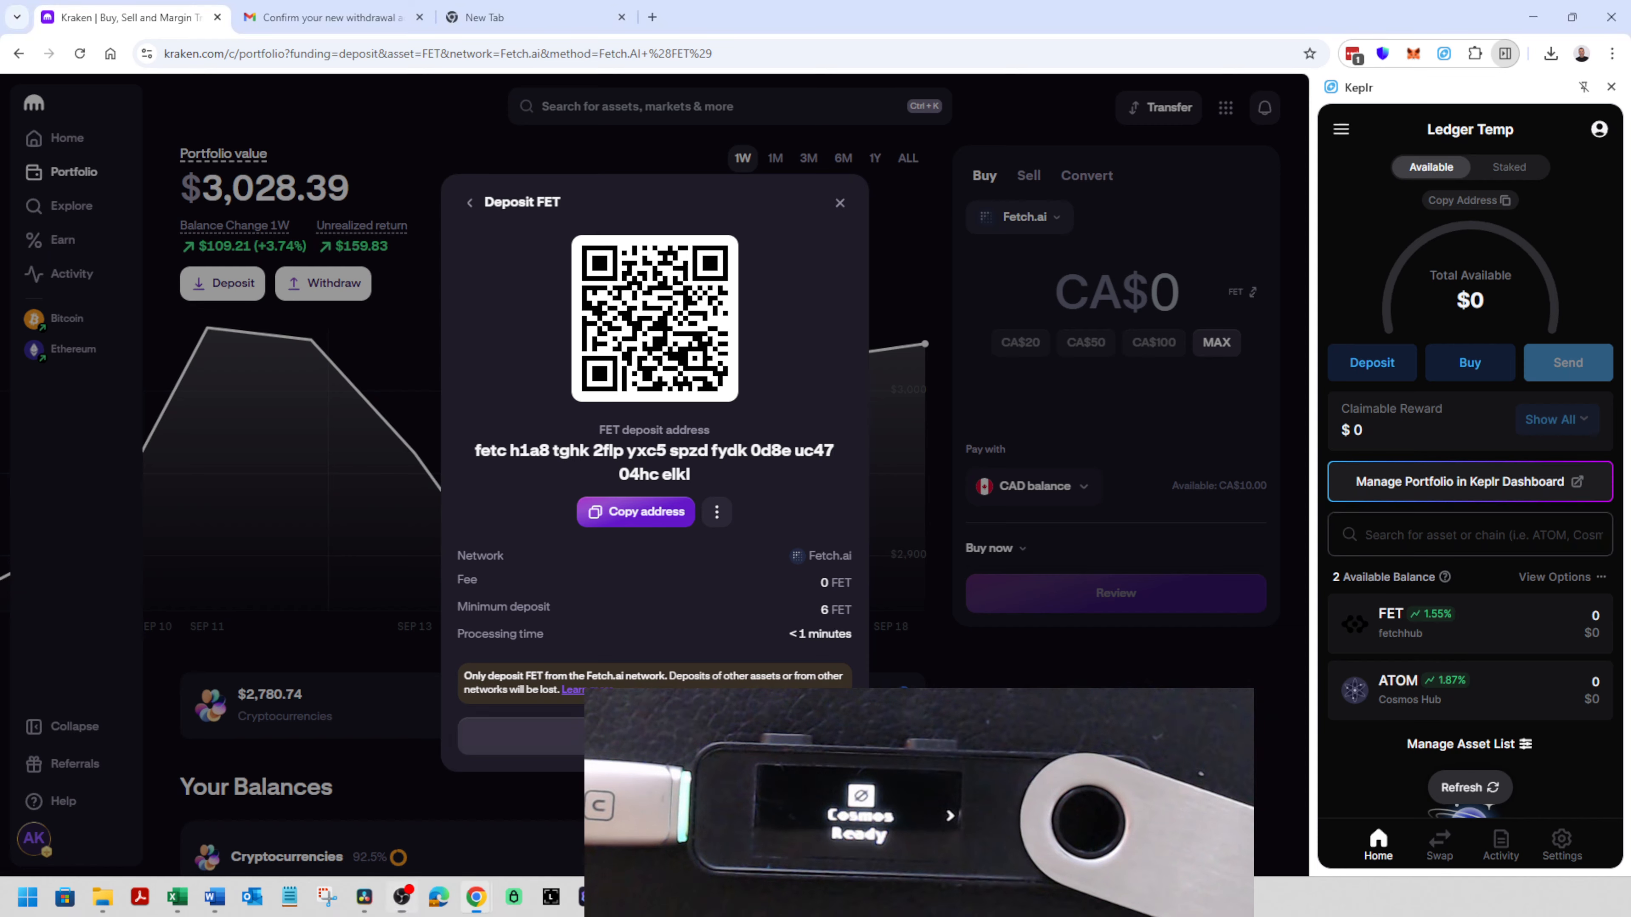
click(82, 275)
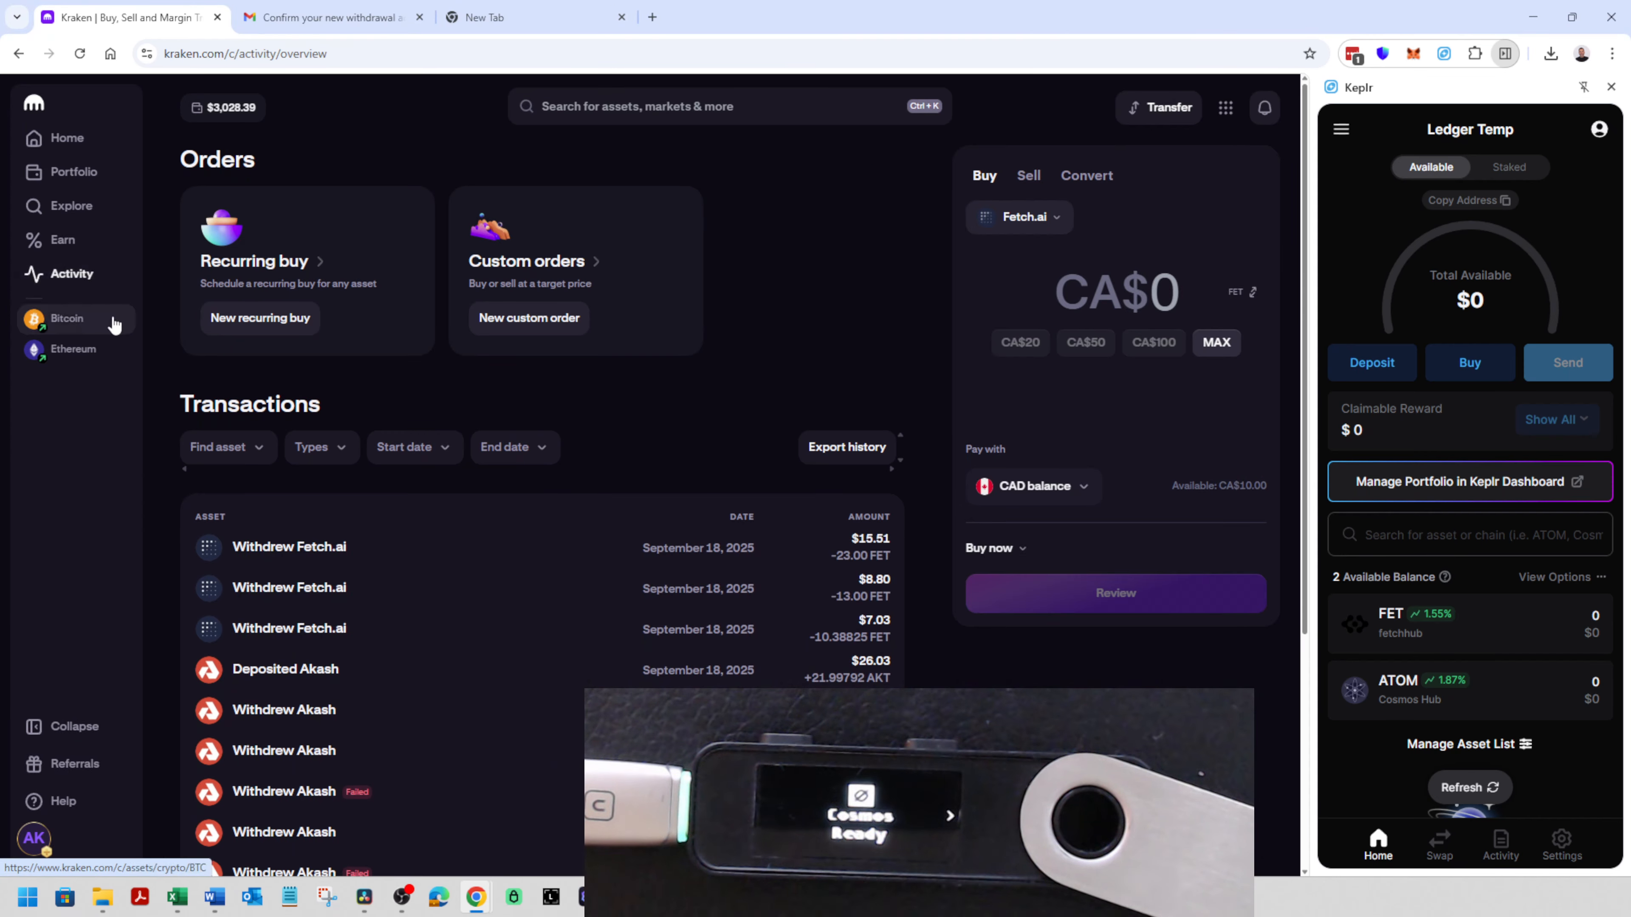
click(80, 52)
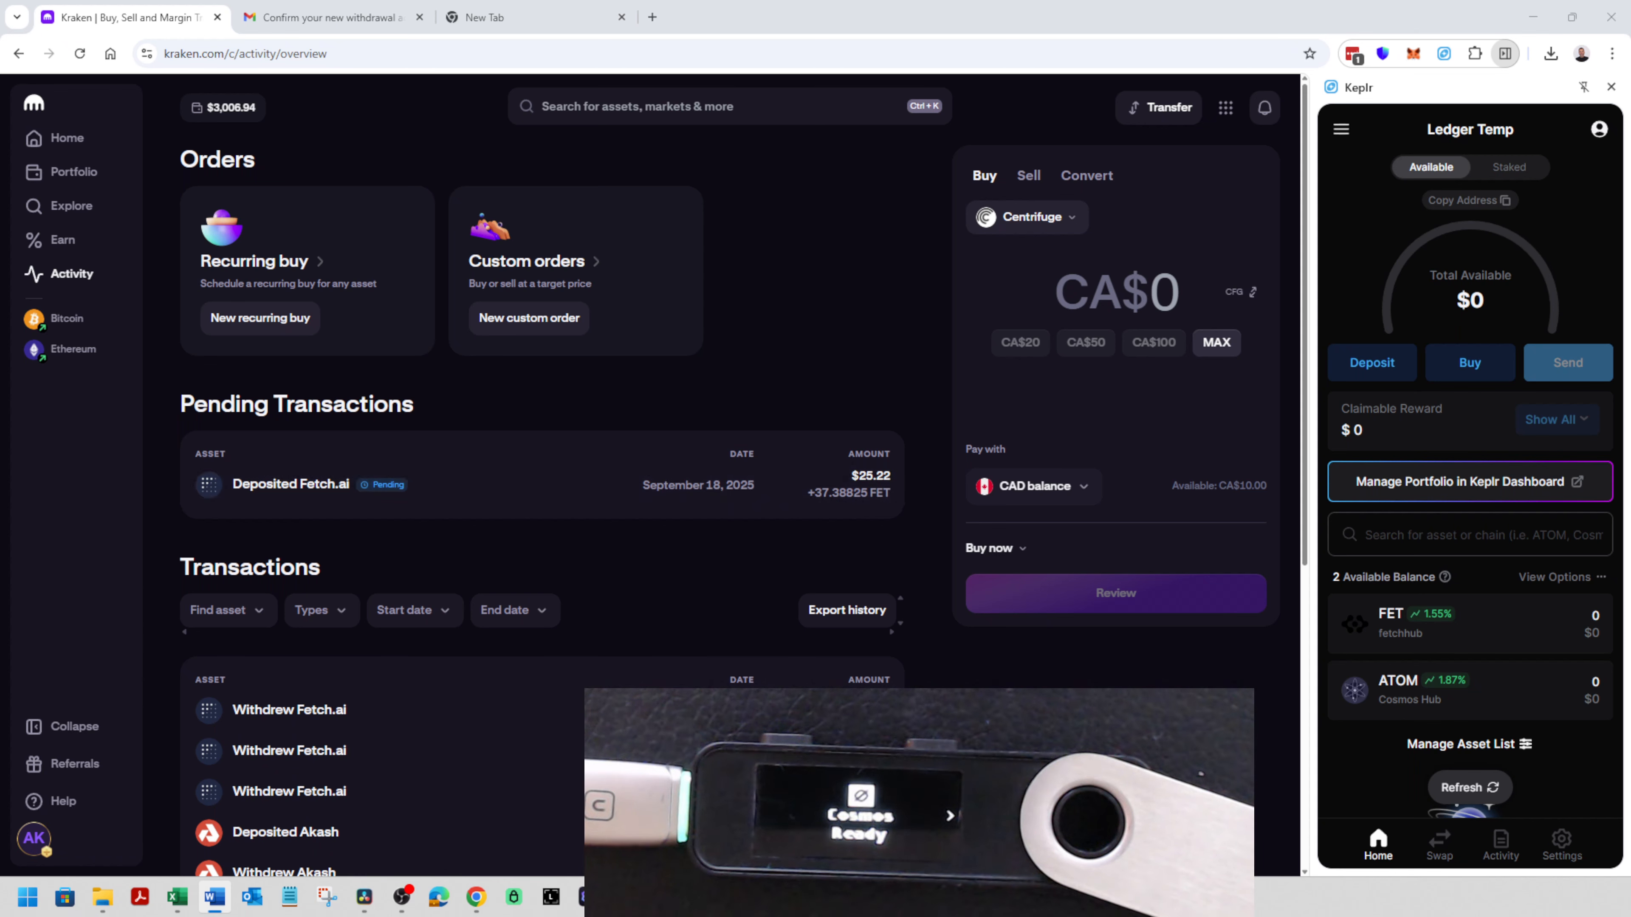
click(662, 494)
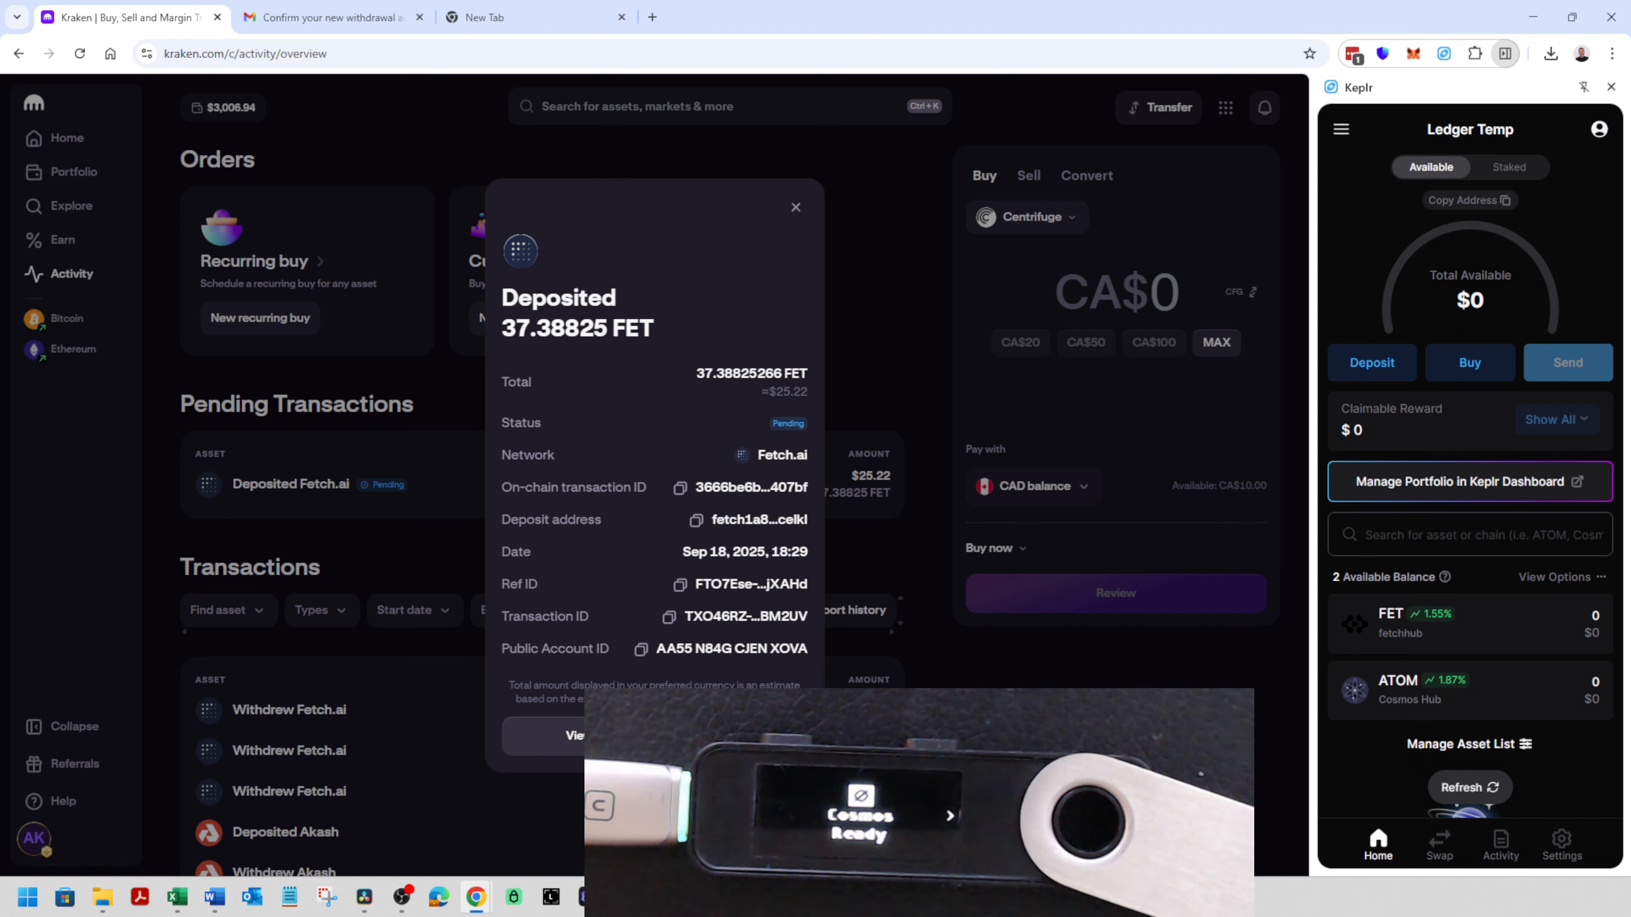
key(alt+Tab)
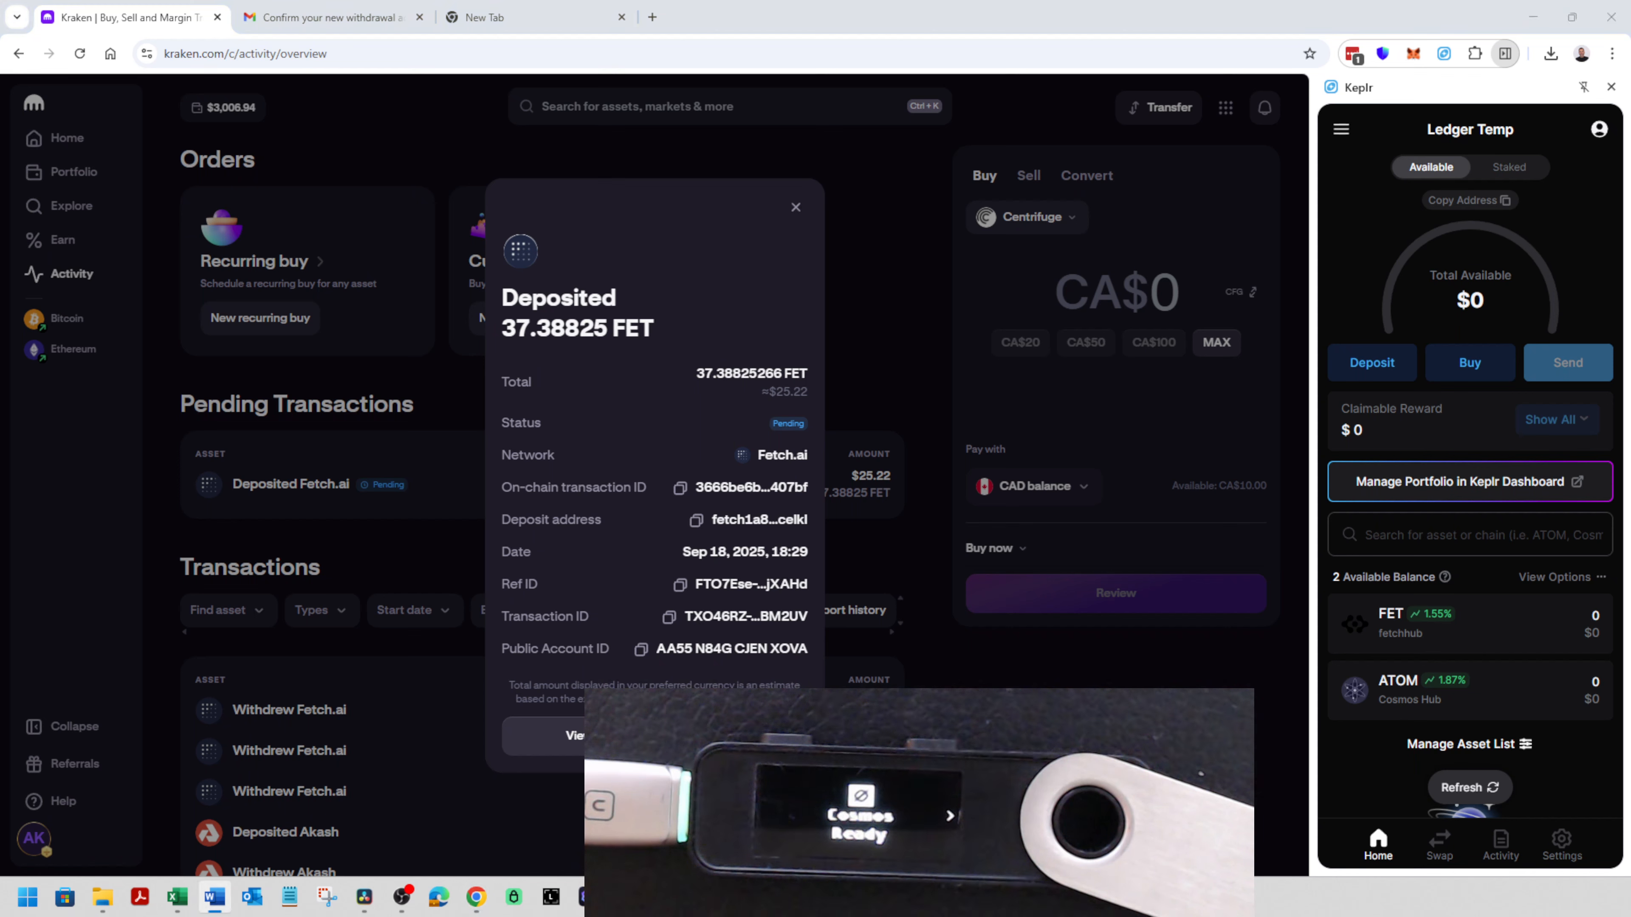